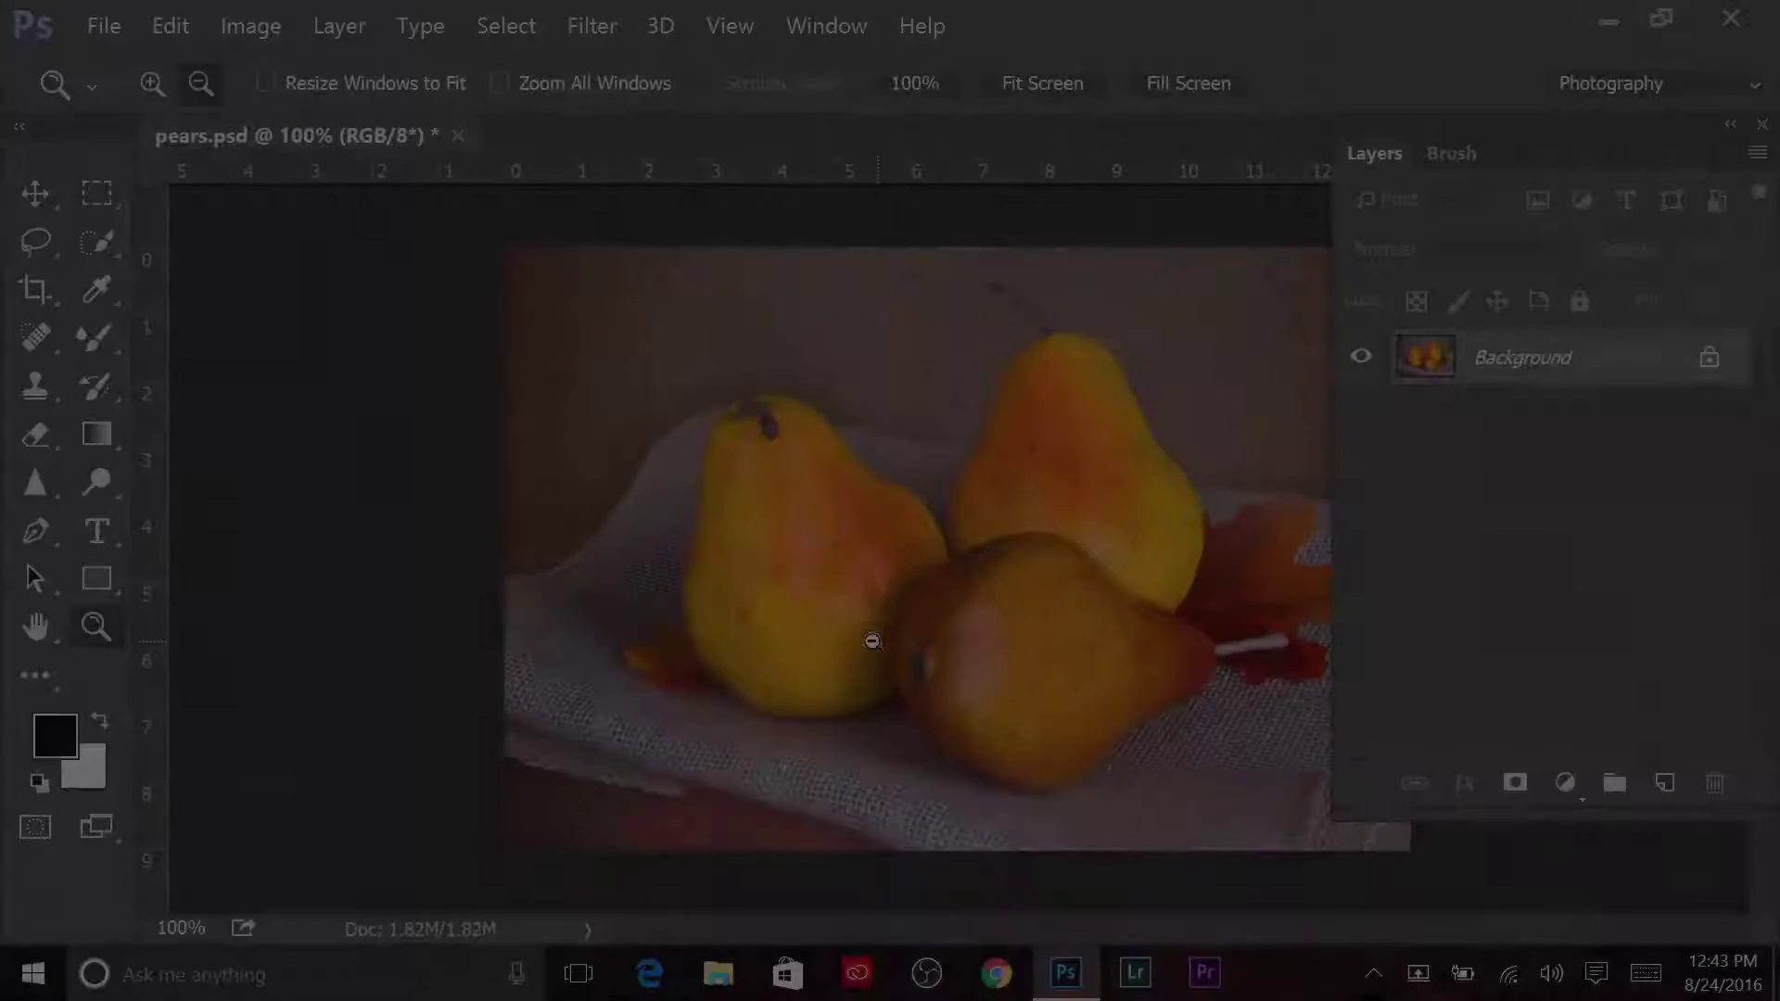
Duplicate the Background into a Background copy layer, zoom to 200%, and set a size-30 Mixer Brush
key(ctrl+plus)
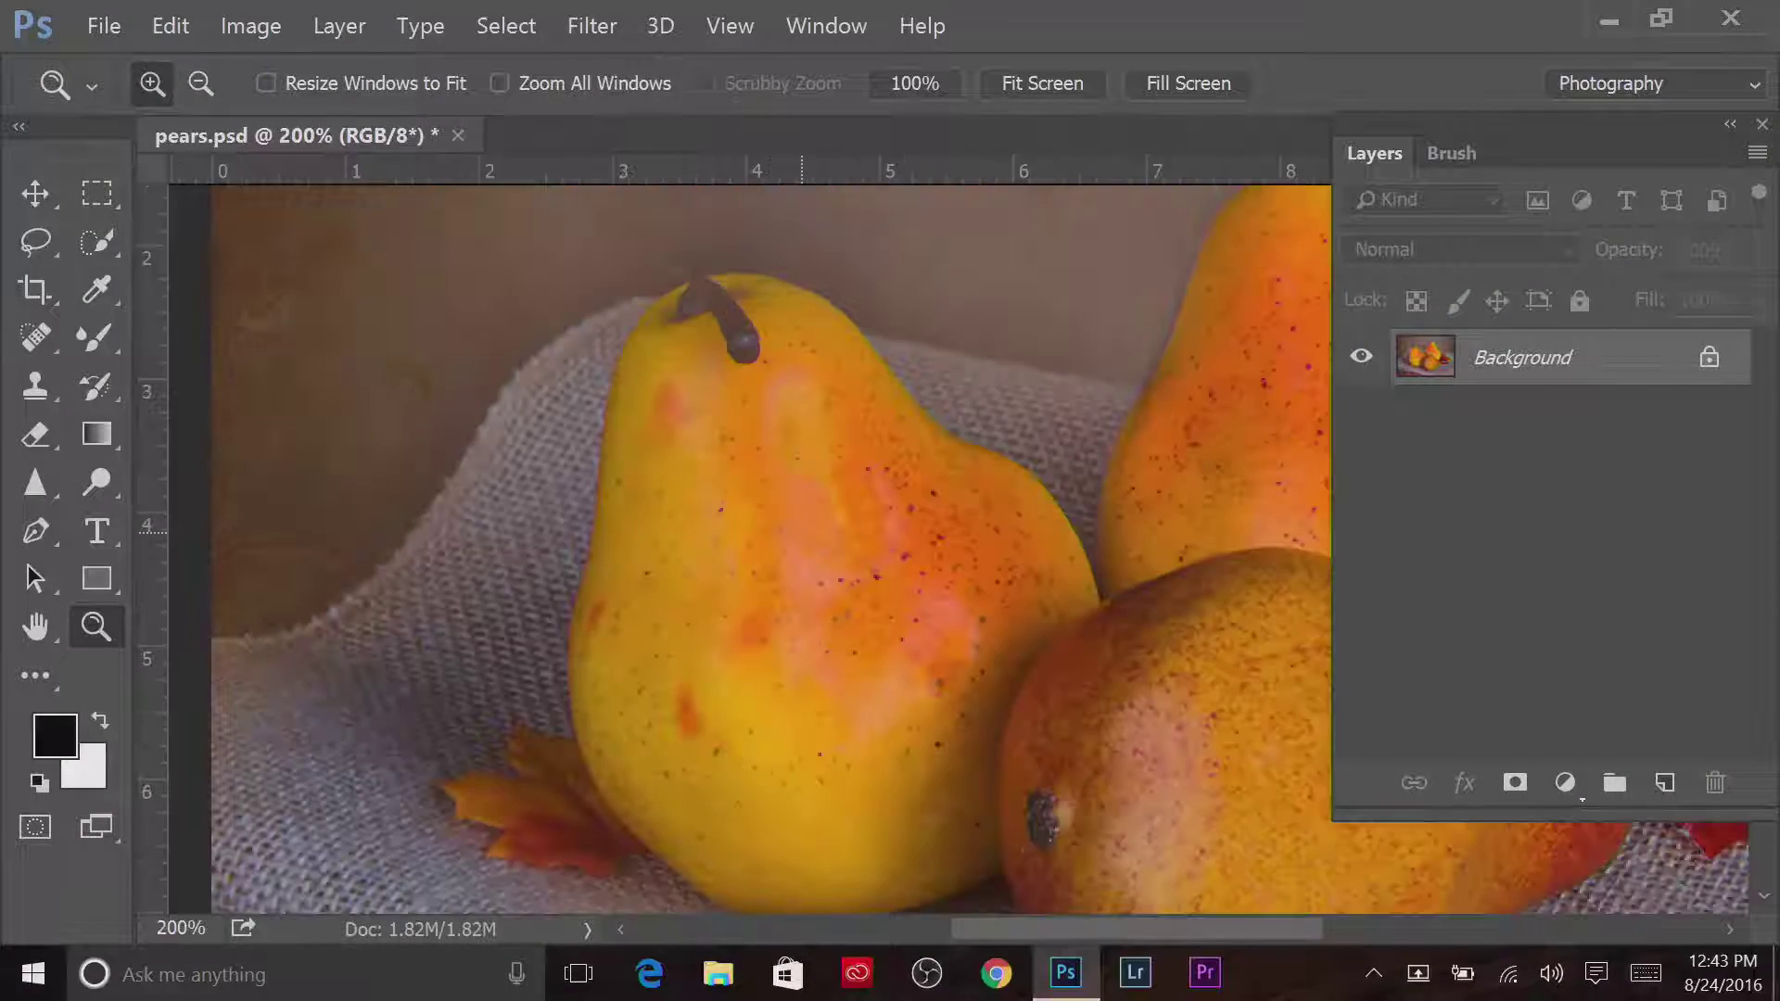
key(ctrl+j)
key(shift+b)
key(shift+b)
key(shift+b)
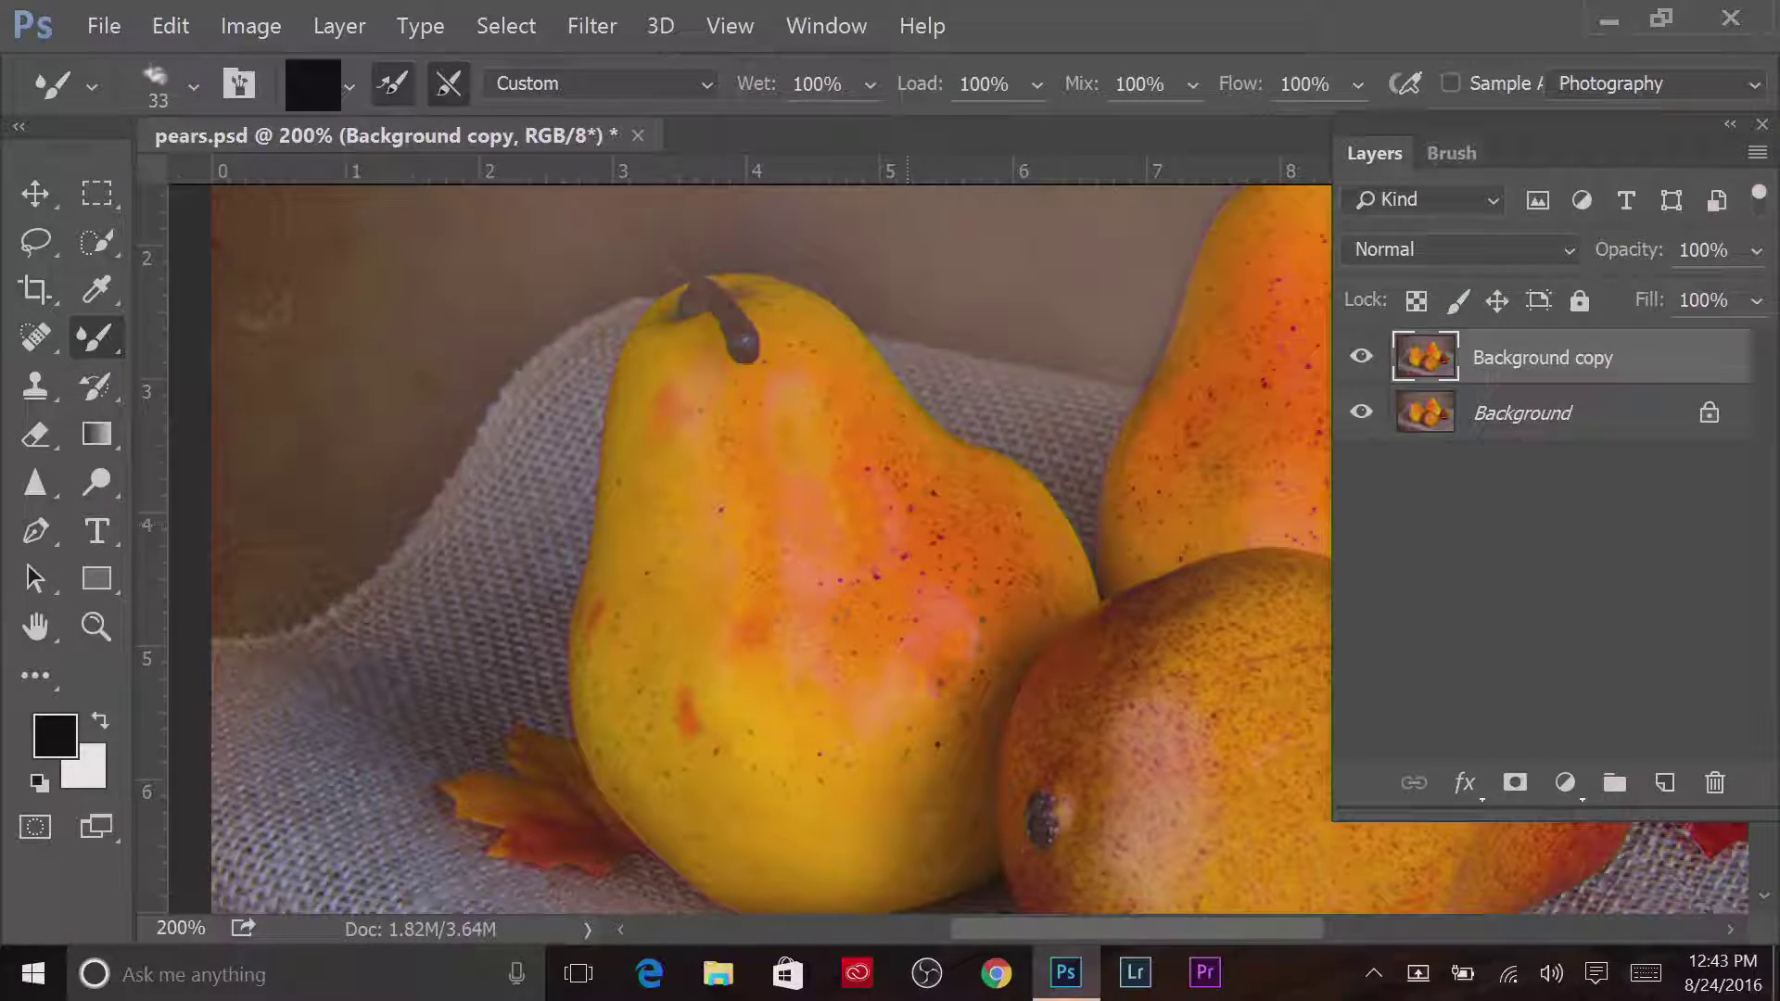
key(F5)
key(F7)
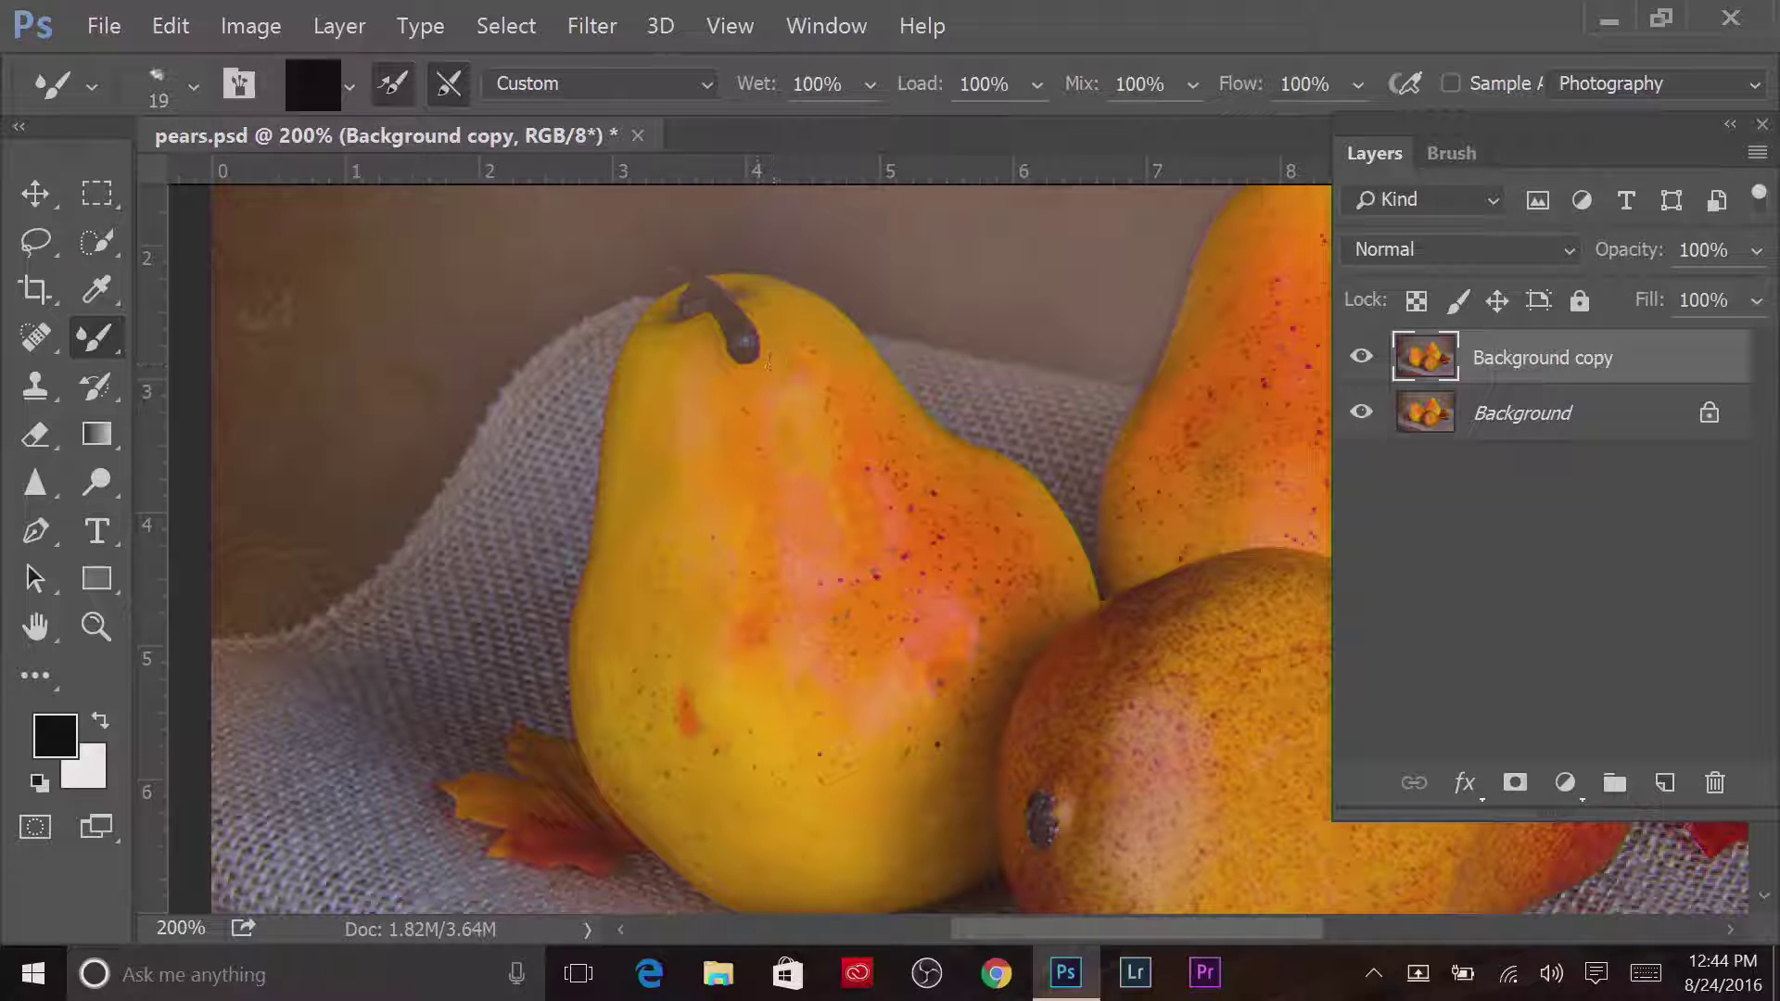
key(F5)
key(bracketright)
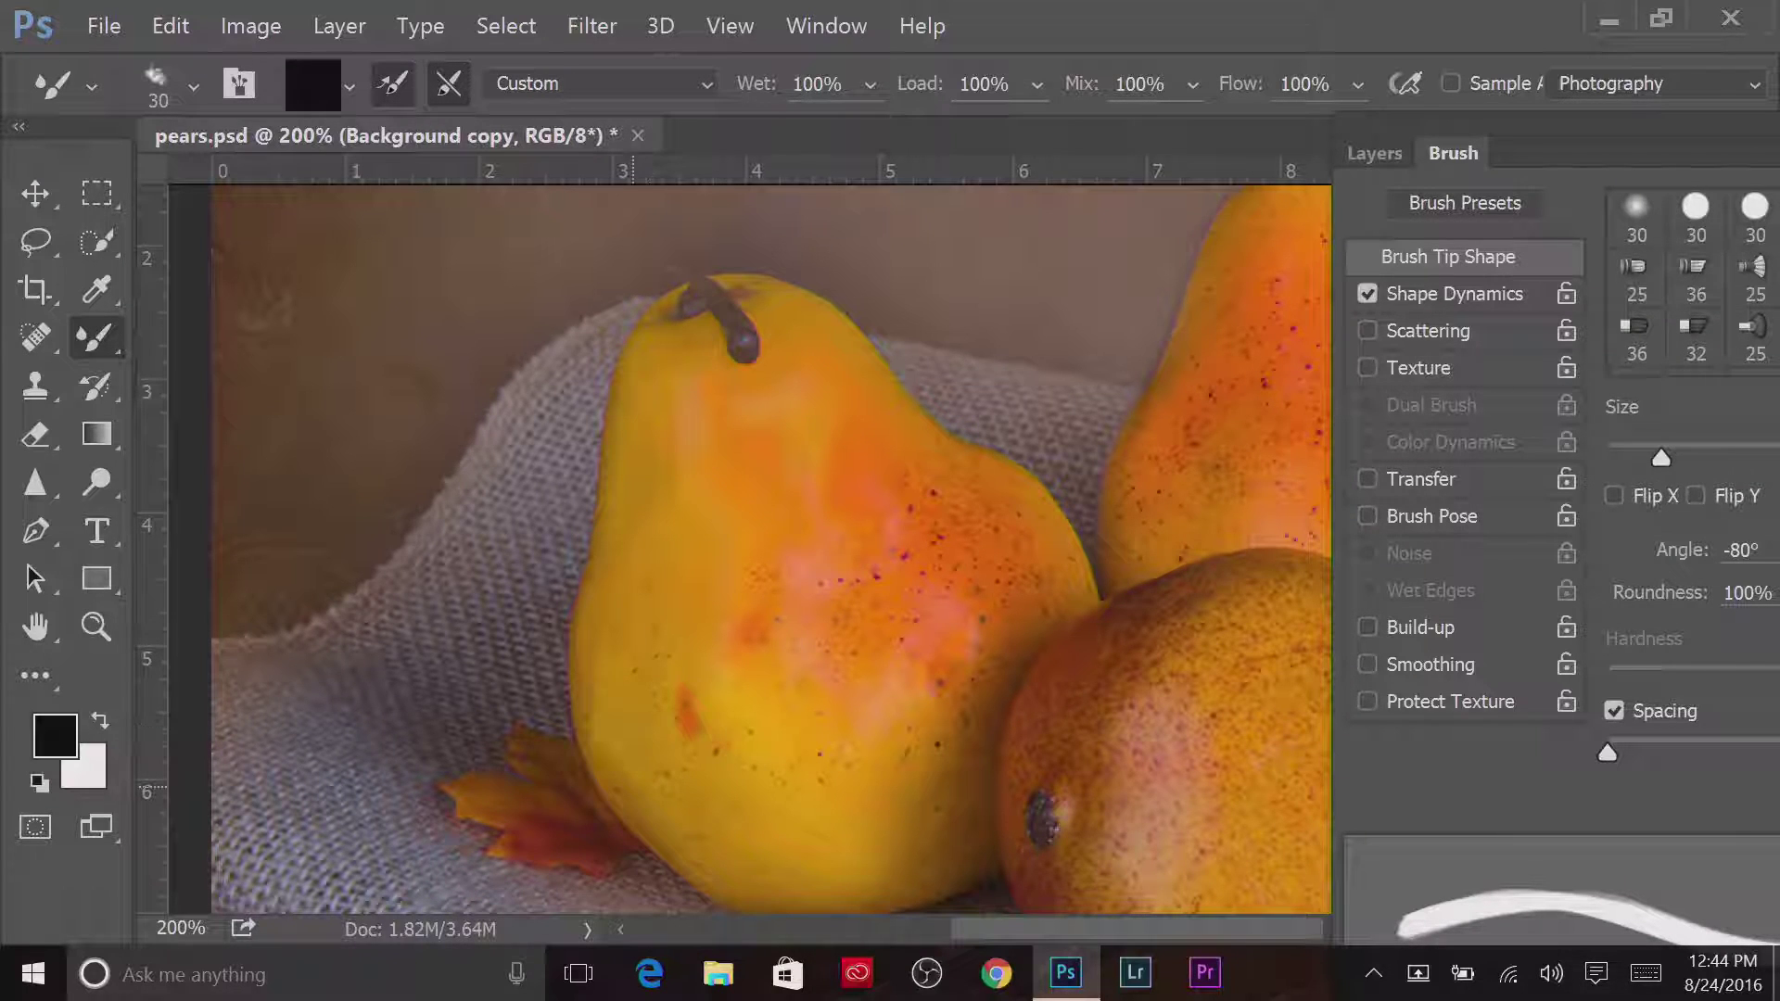
Blend the red blemishes and speckles on the left pear's lower, middle and right skin
drag(663, 700, 811, 575)
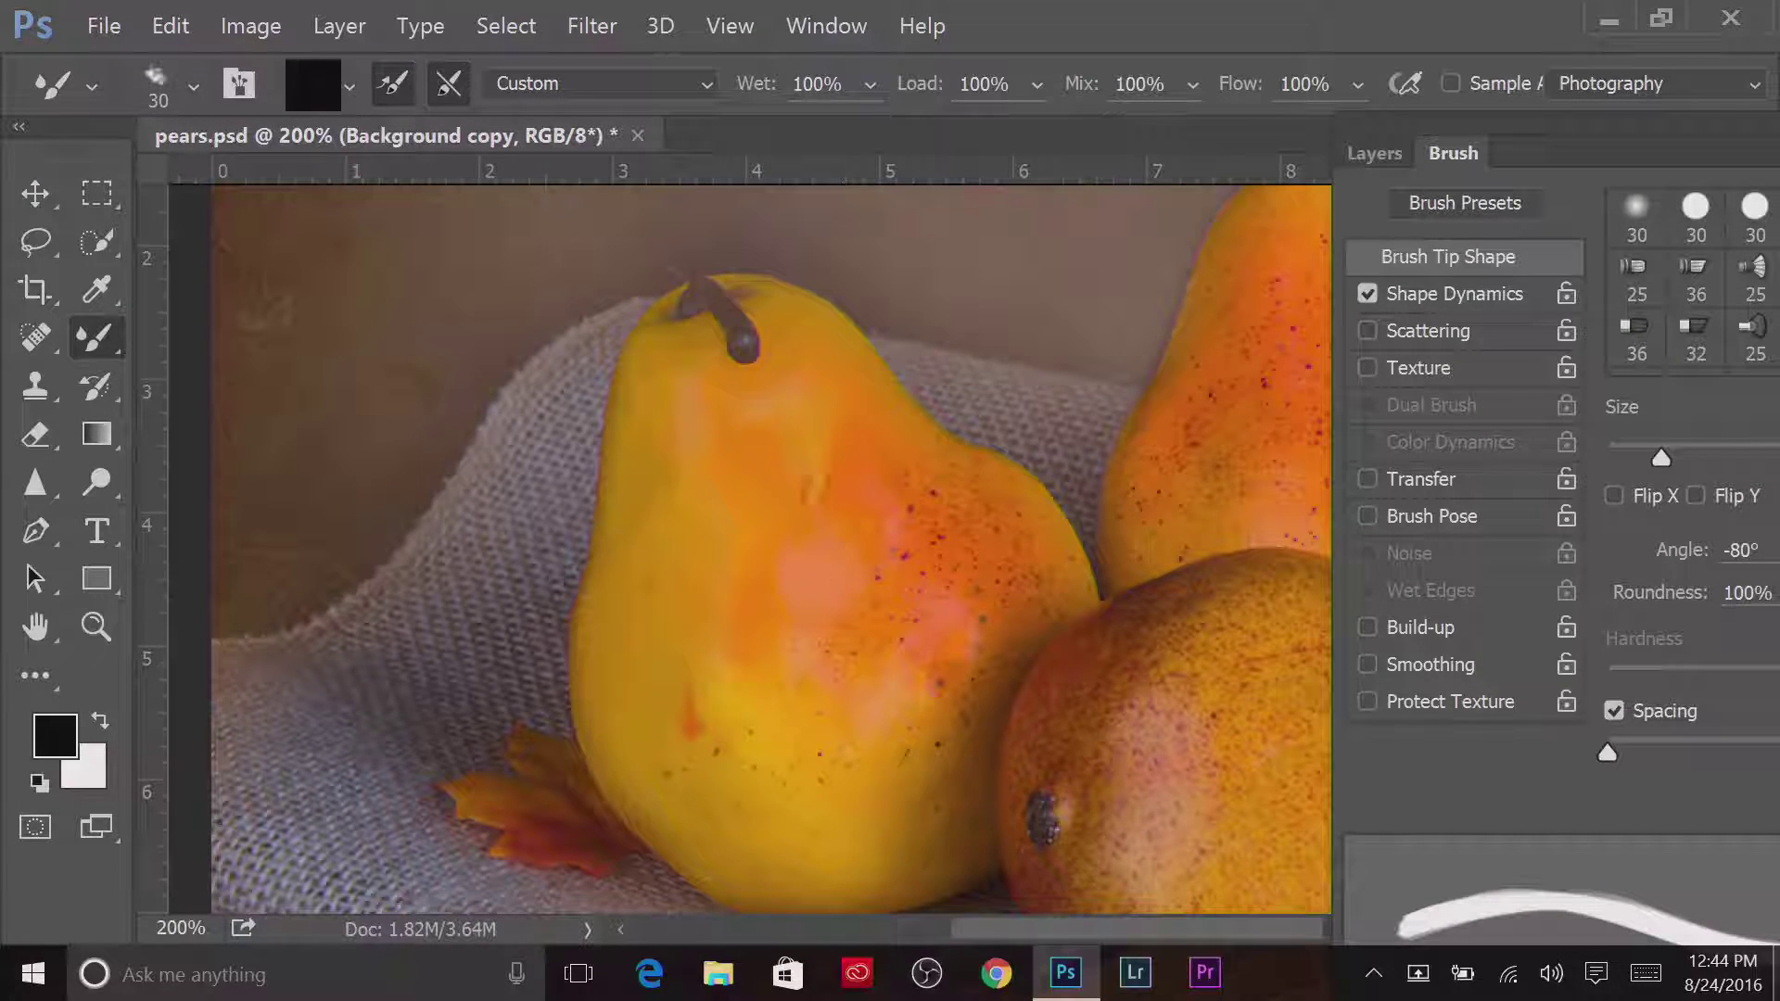
drag(723, 707, 691, 723)
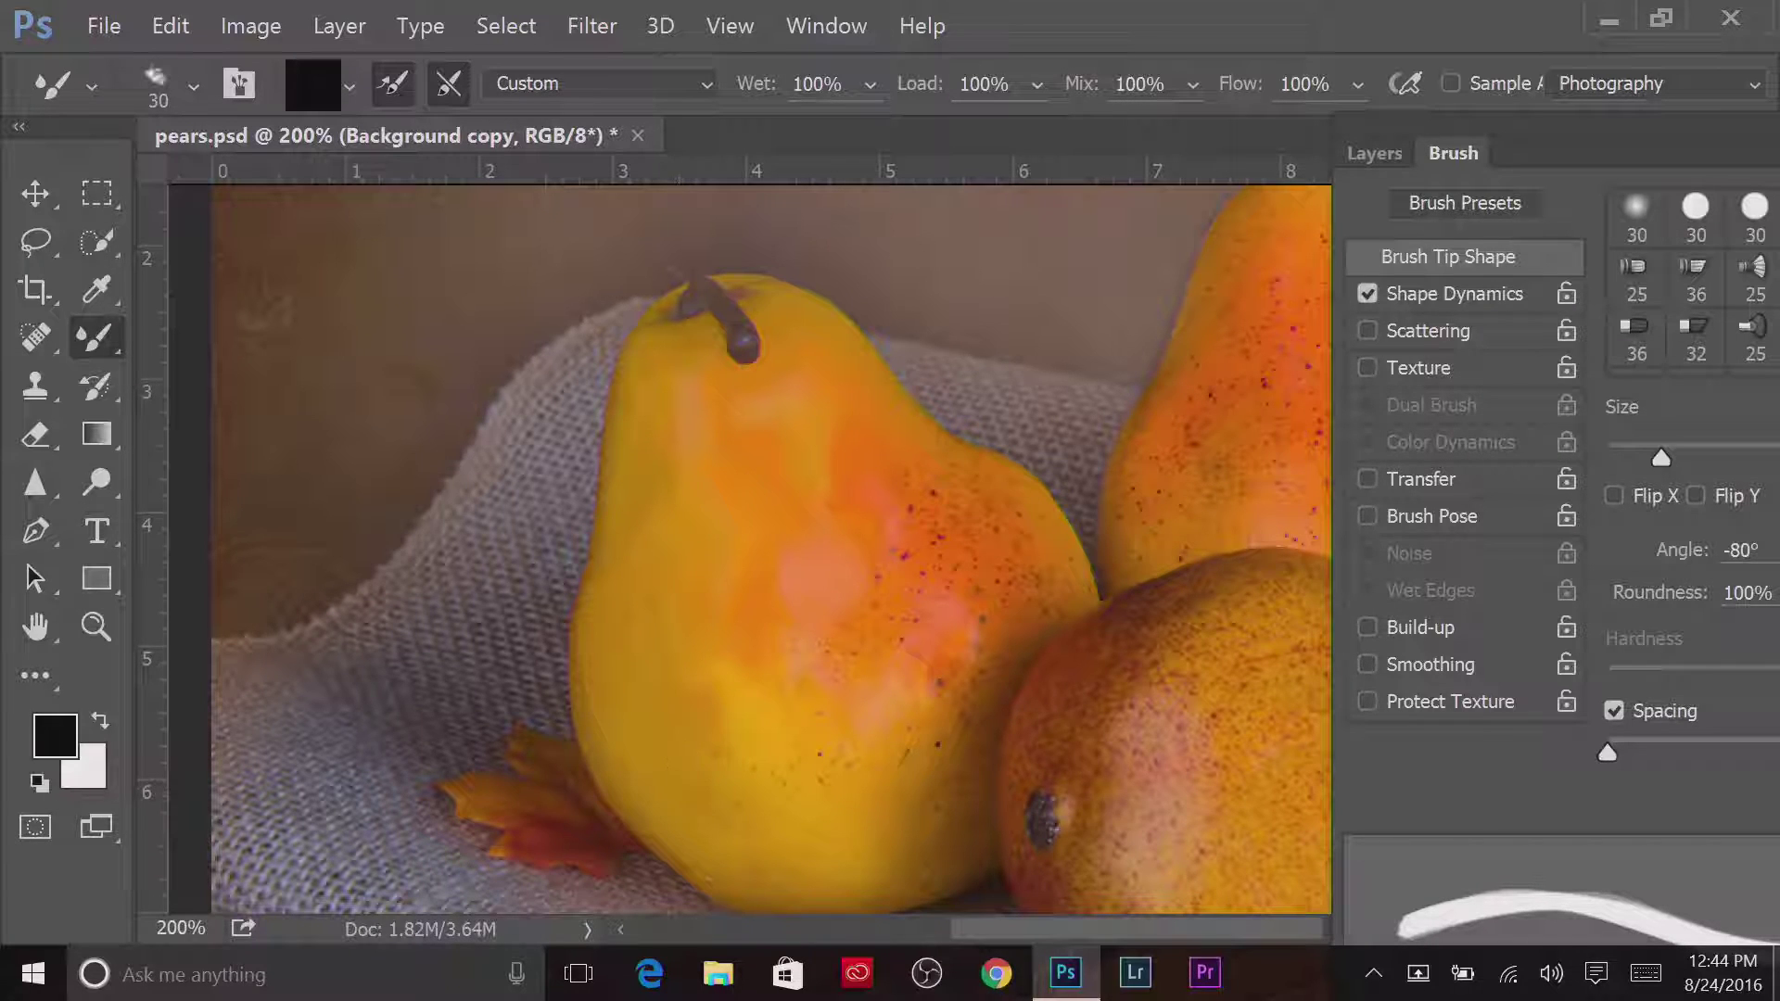
drag(916, 559, 896, 519)
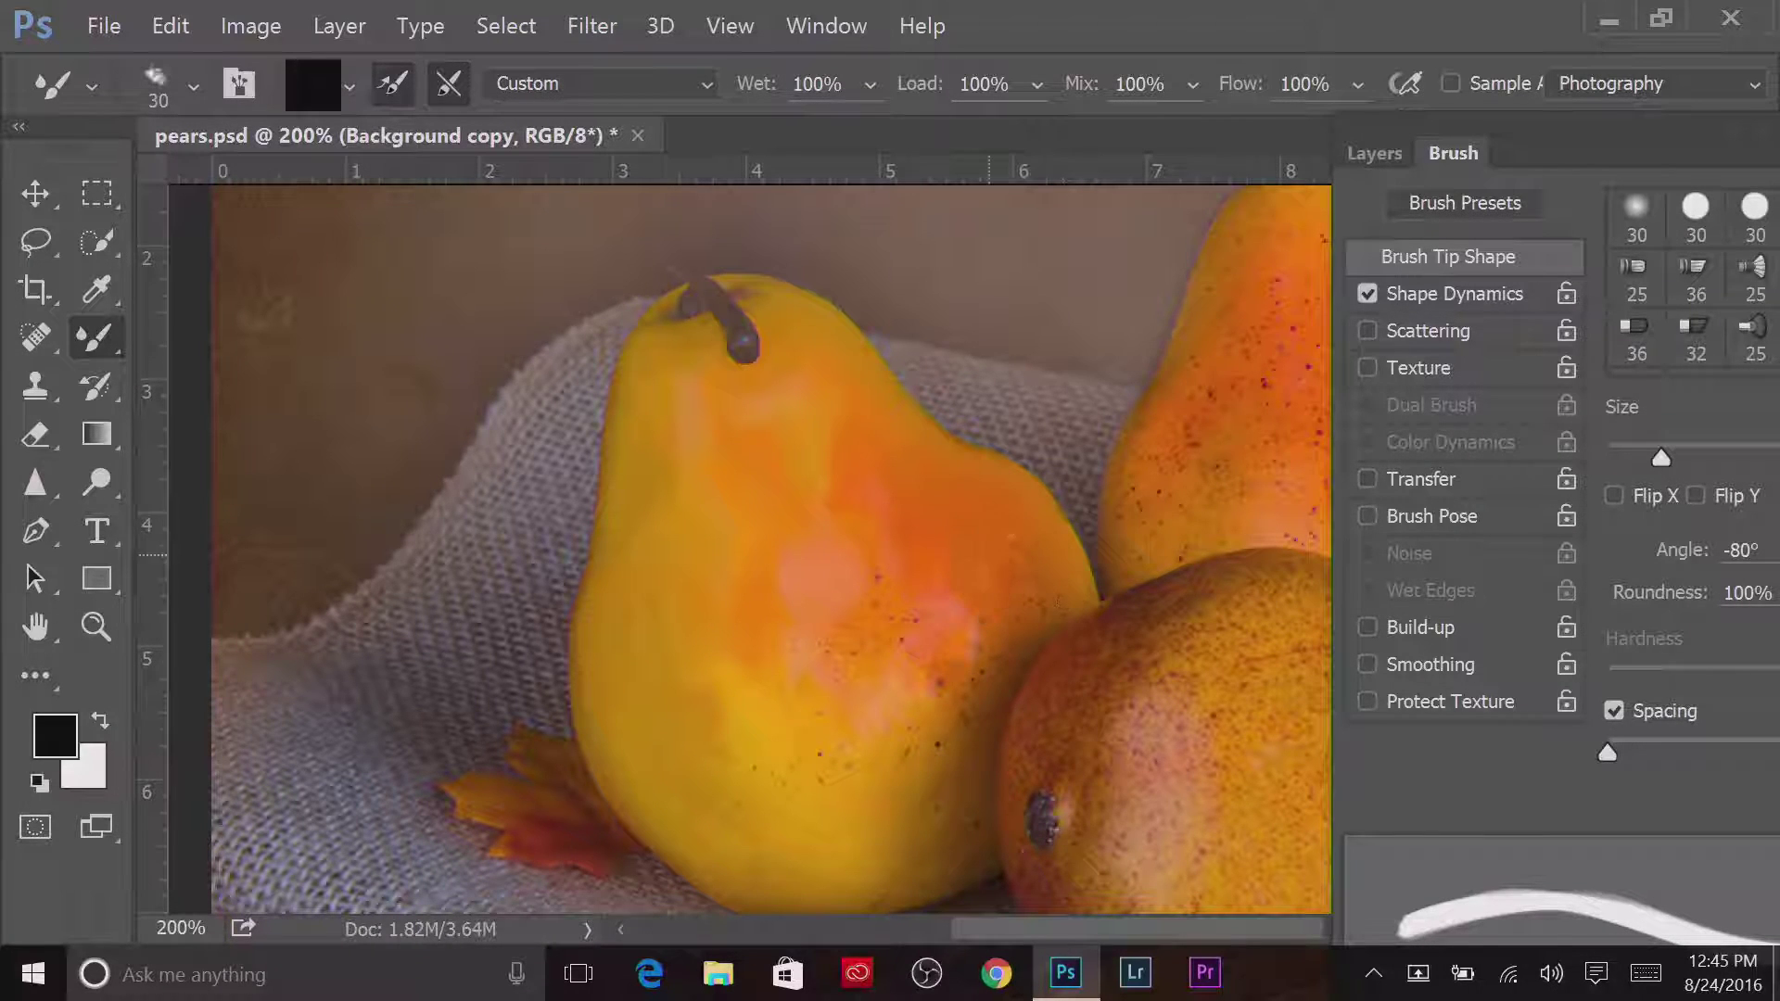
drag(964, 649, 806, 649)
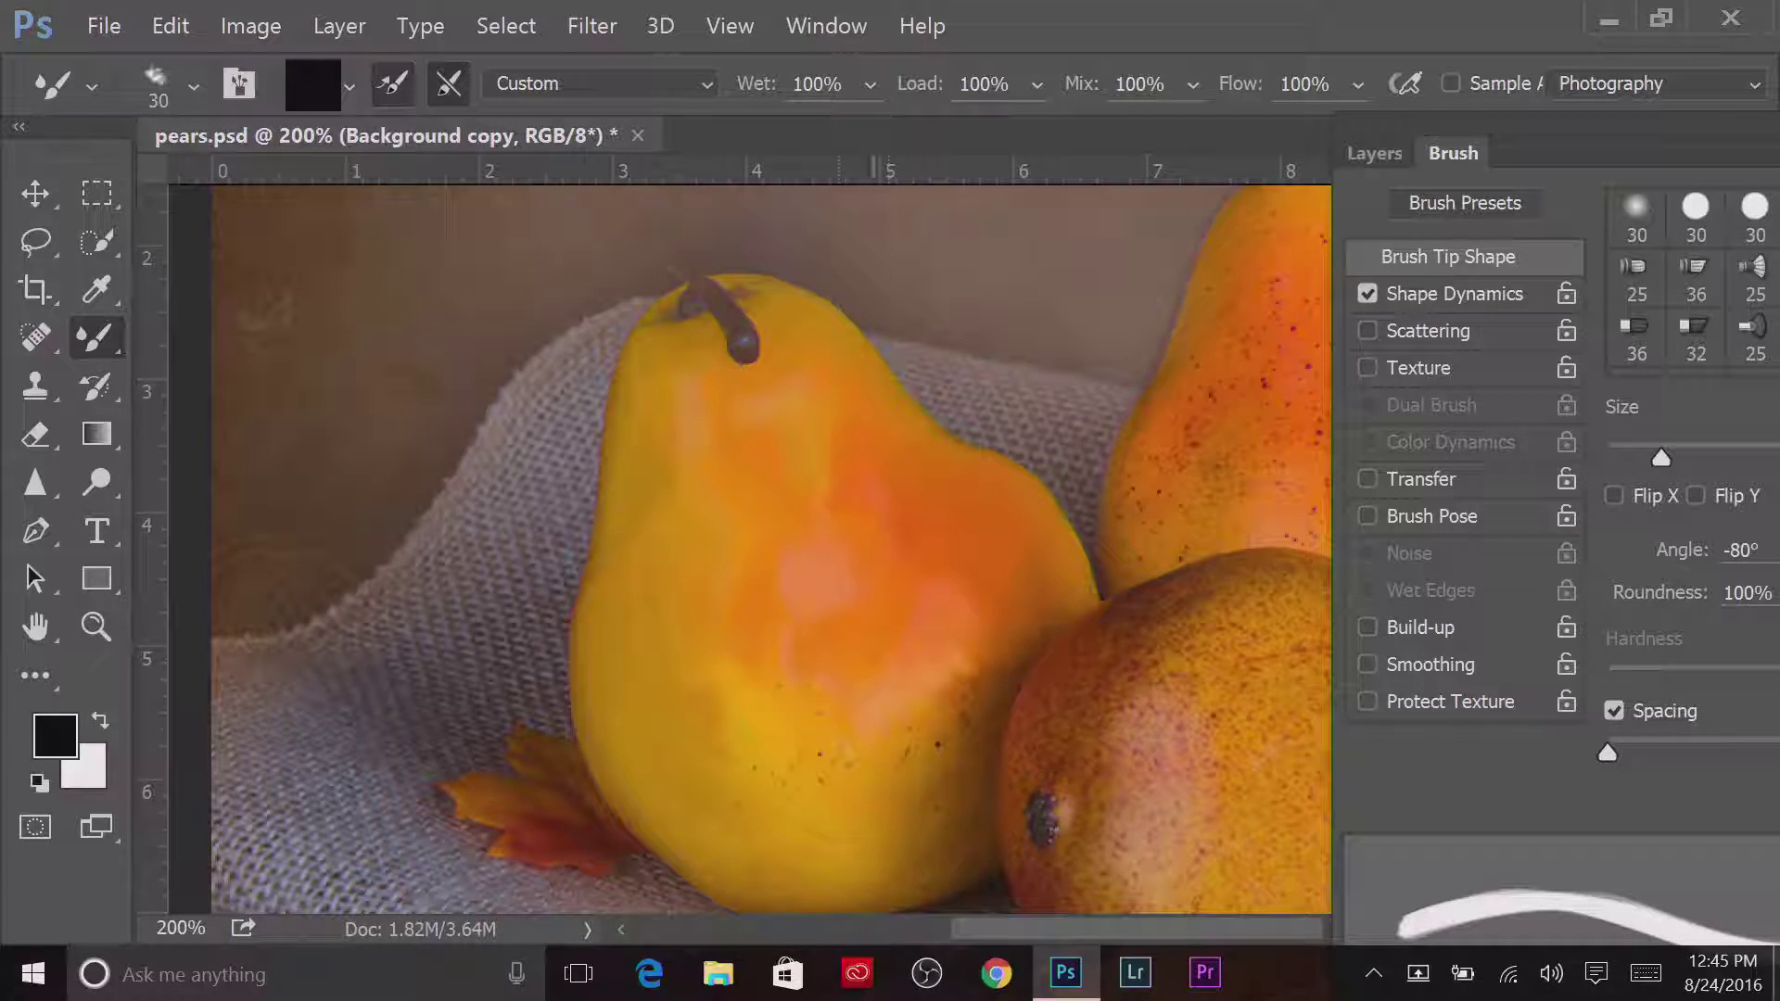
drag(932, 741, 983, 672)
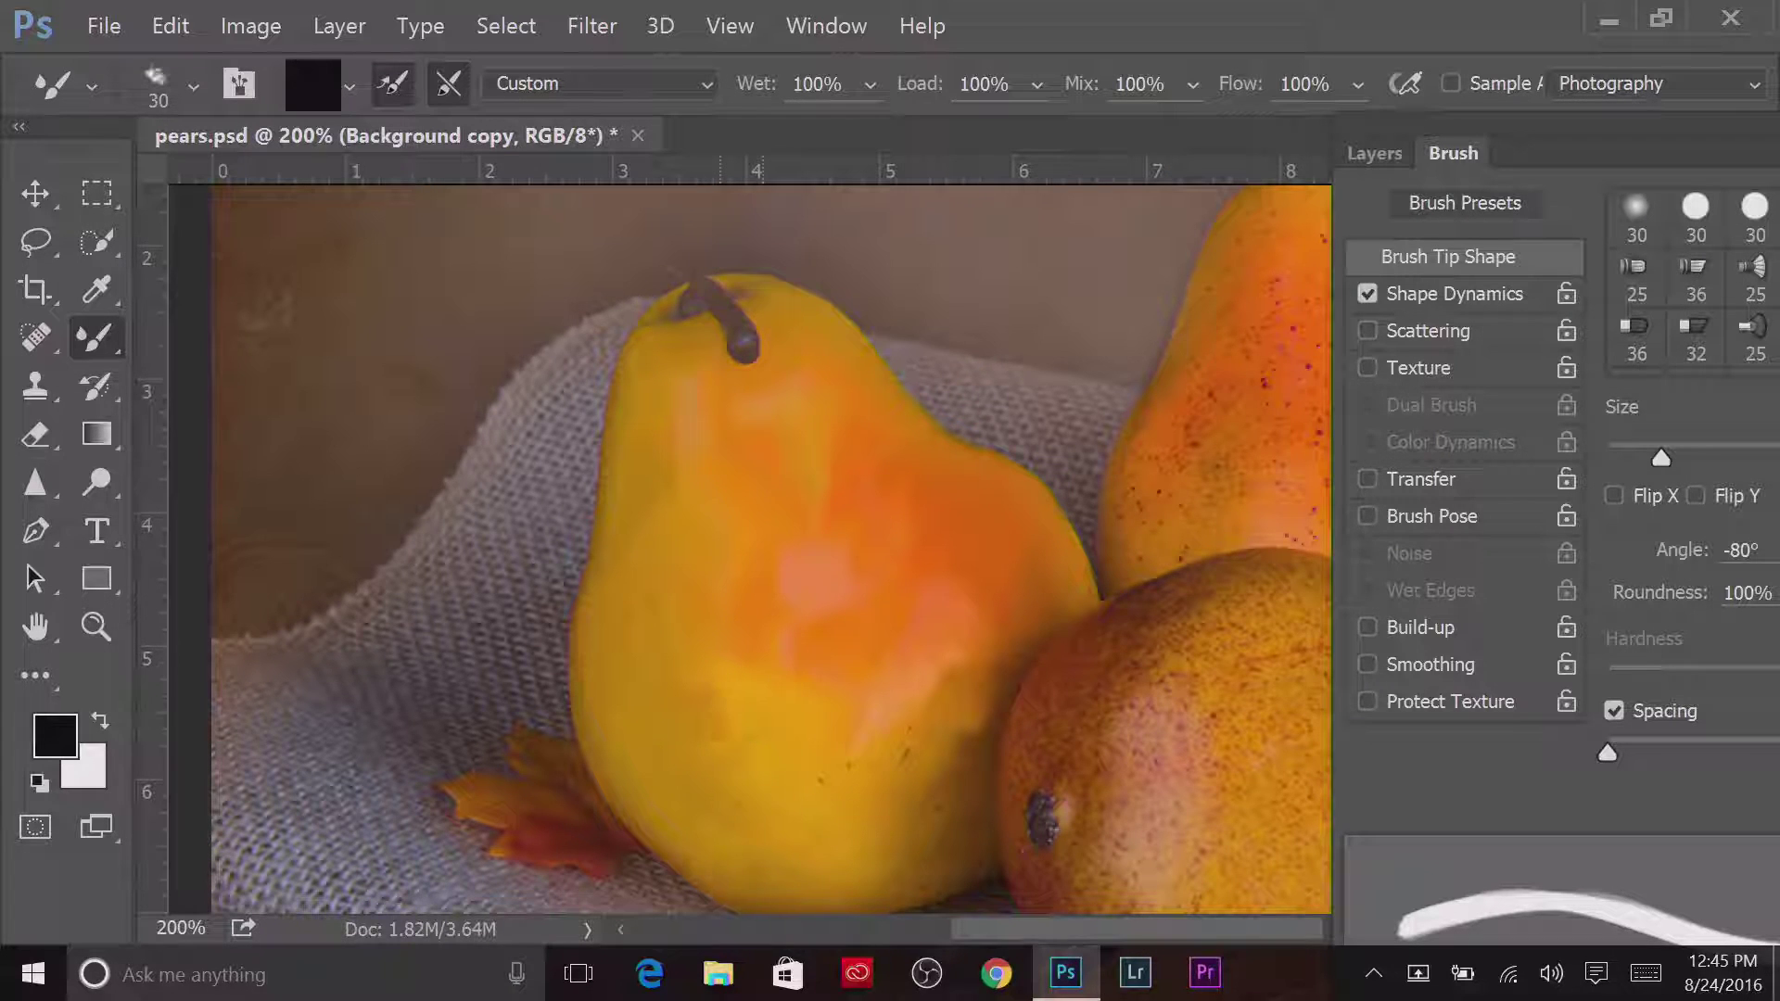
mouse_move(834, 797)
mouse_down()
mouse_move(847, 846)
mouse_move(880, 686)
mouse_up()
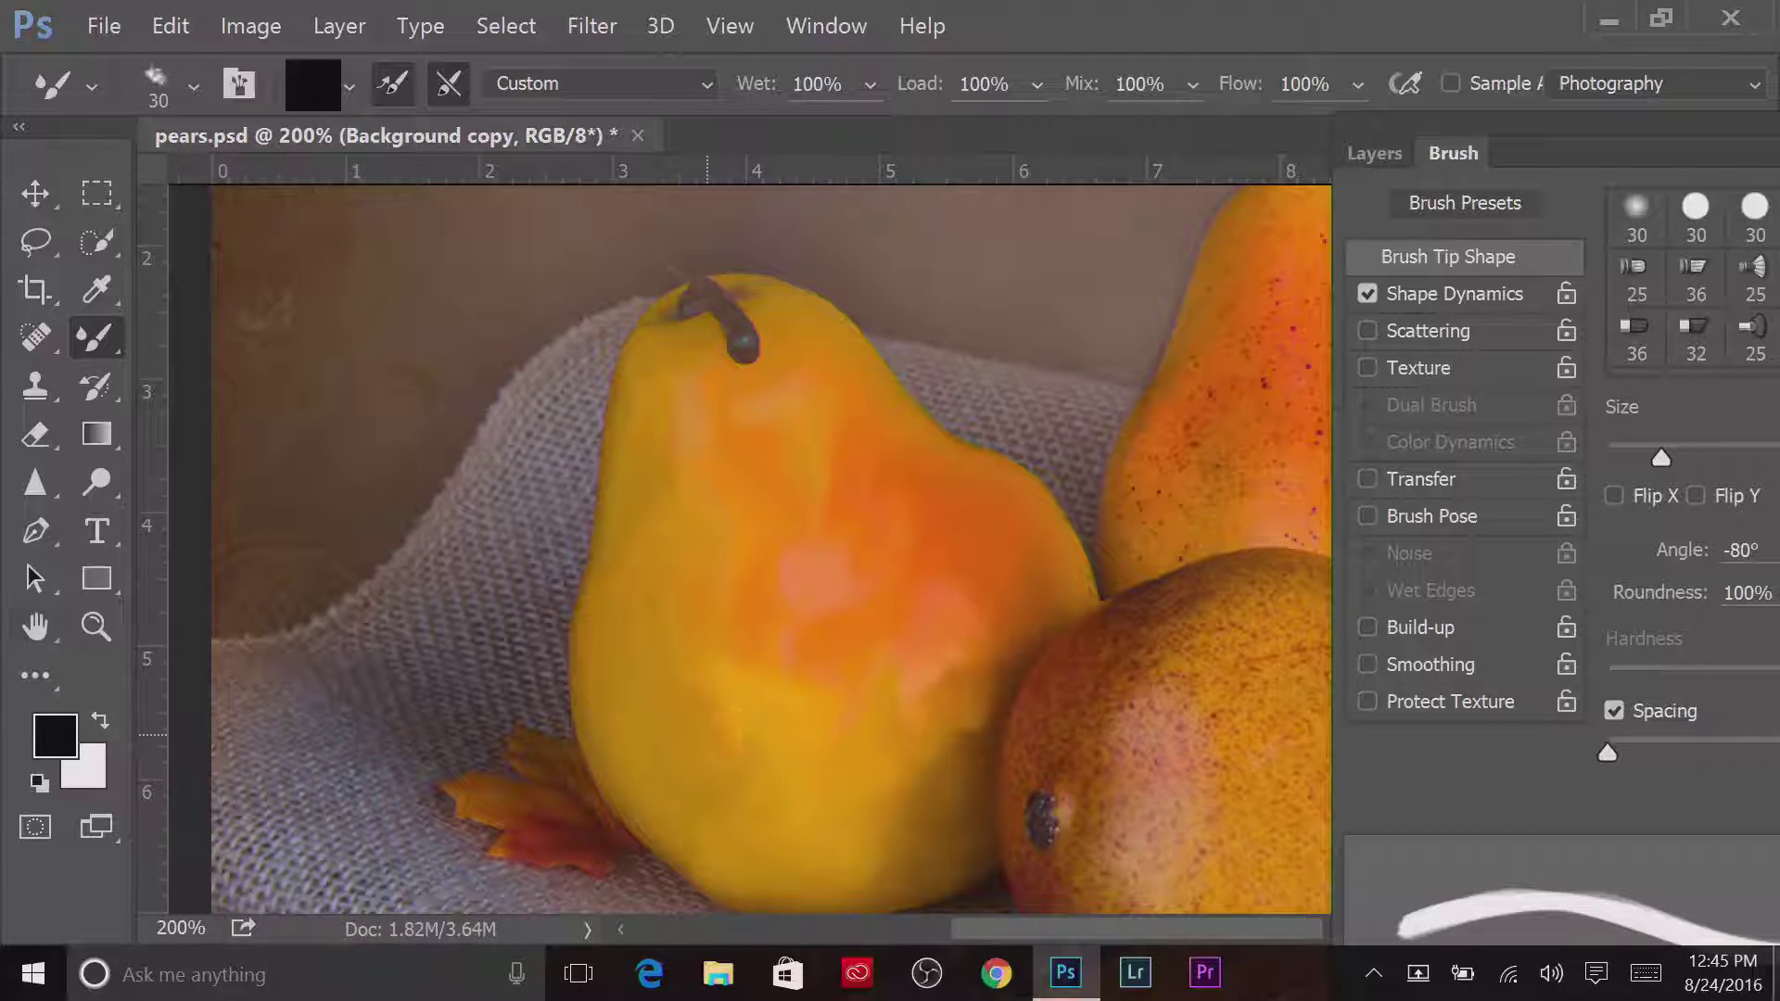
drag(777, 669, 596, 455)
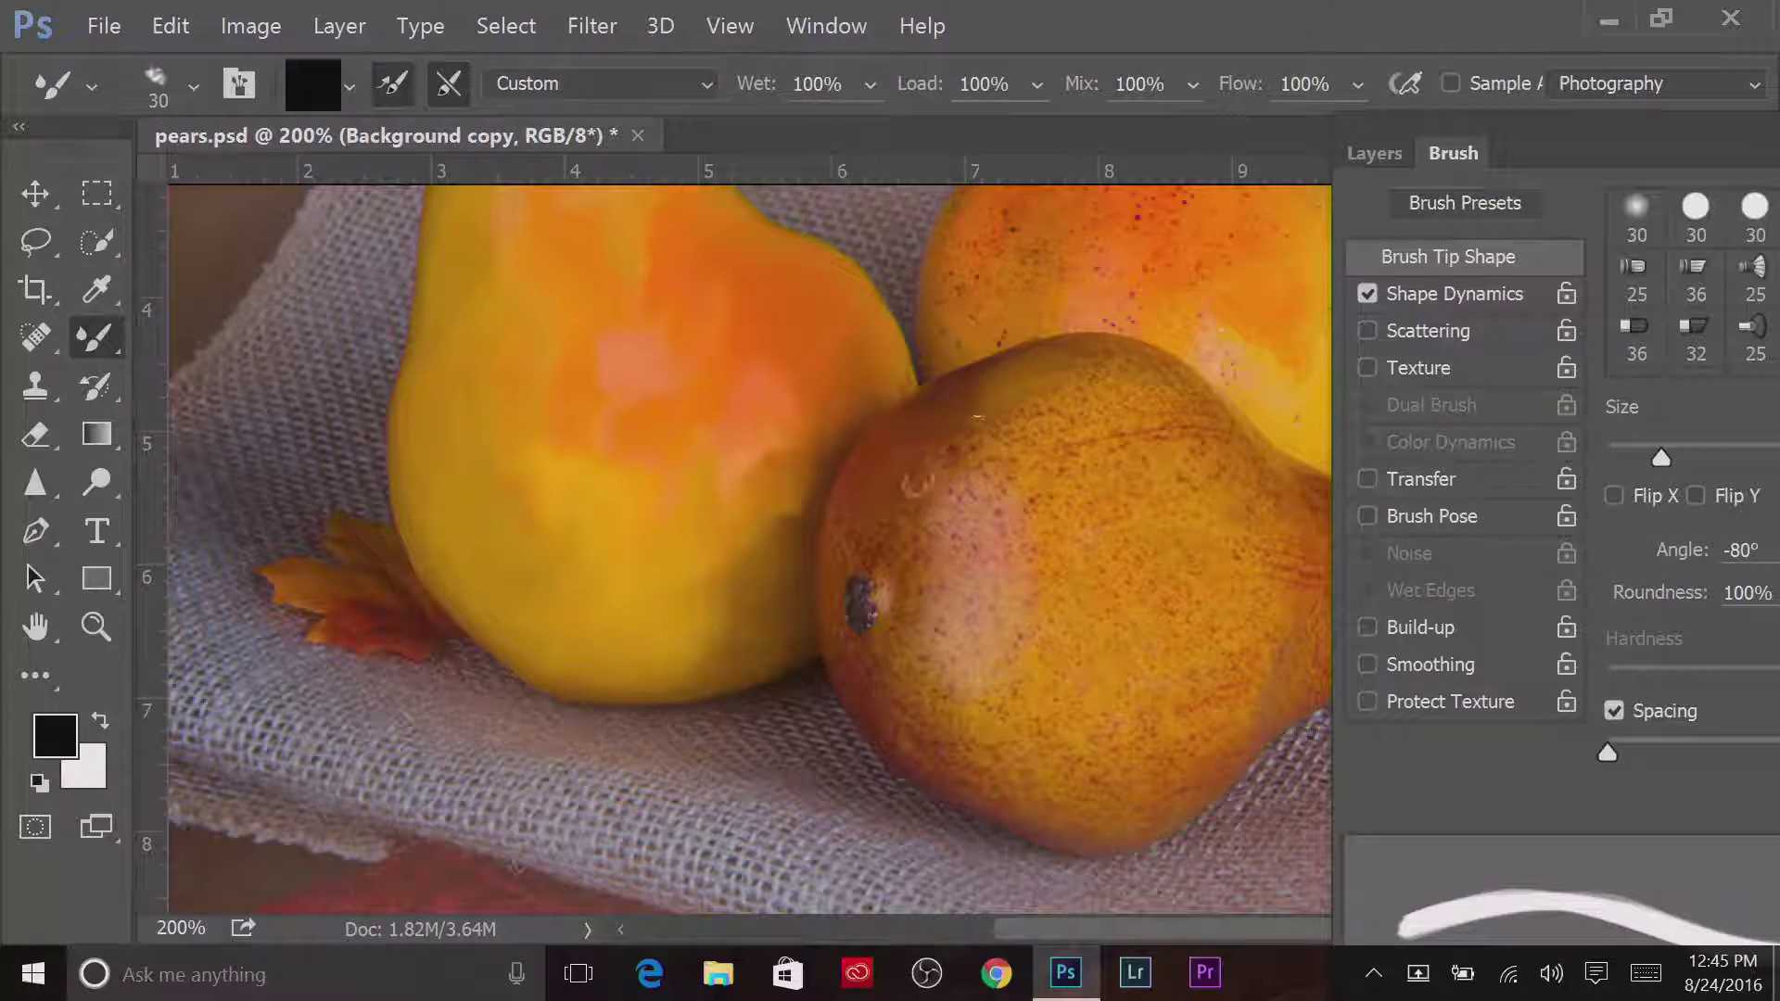
Smooth the speckles along the front pear's top, upper right, left side and lower part
mouse_move(983, 556)
mouse_down()
mouse_move(955, 482)
mouse_move(1146, 416)
mouse_up()
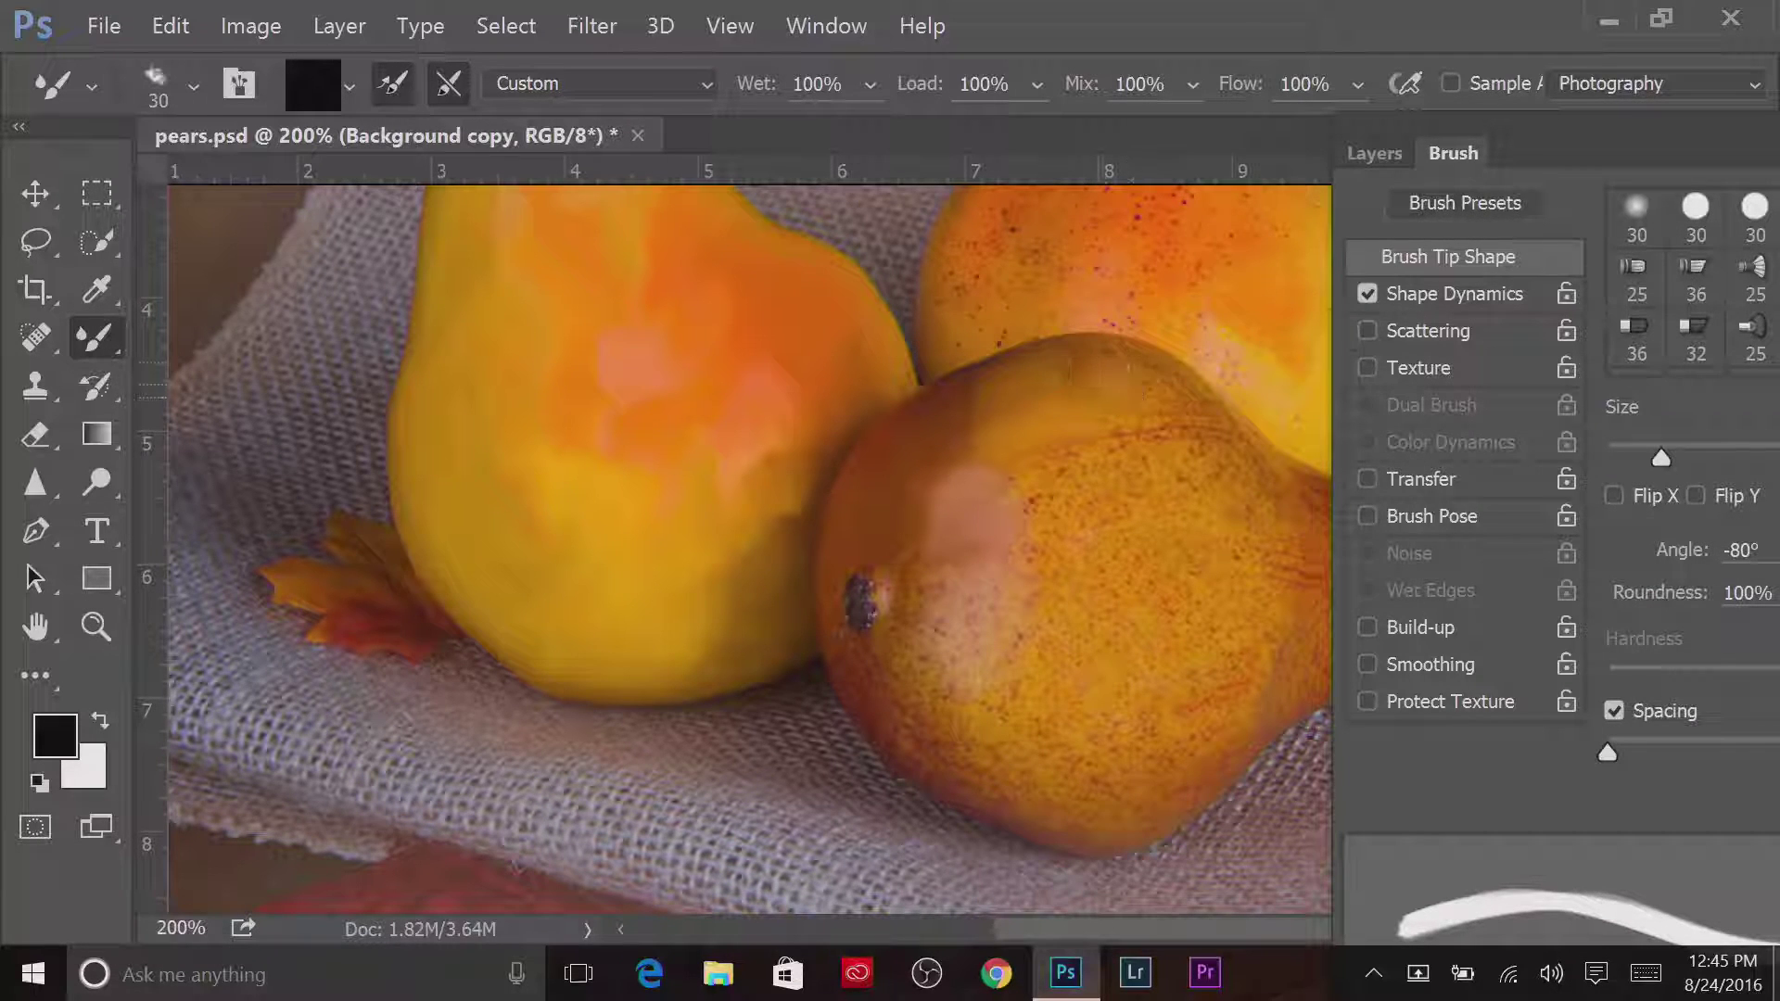
drag(1071, 366, 1073, 422)
drag(1180, 394, 1038, 501)
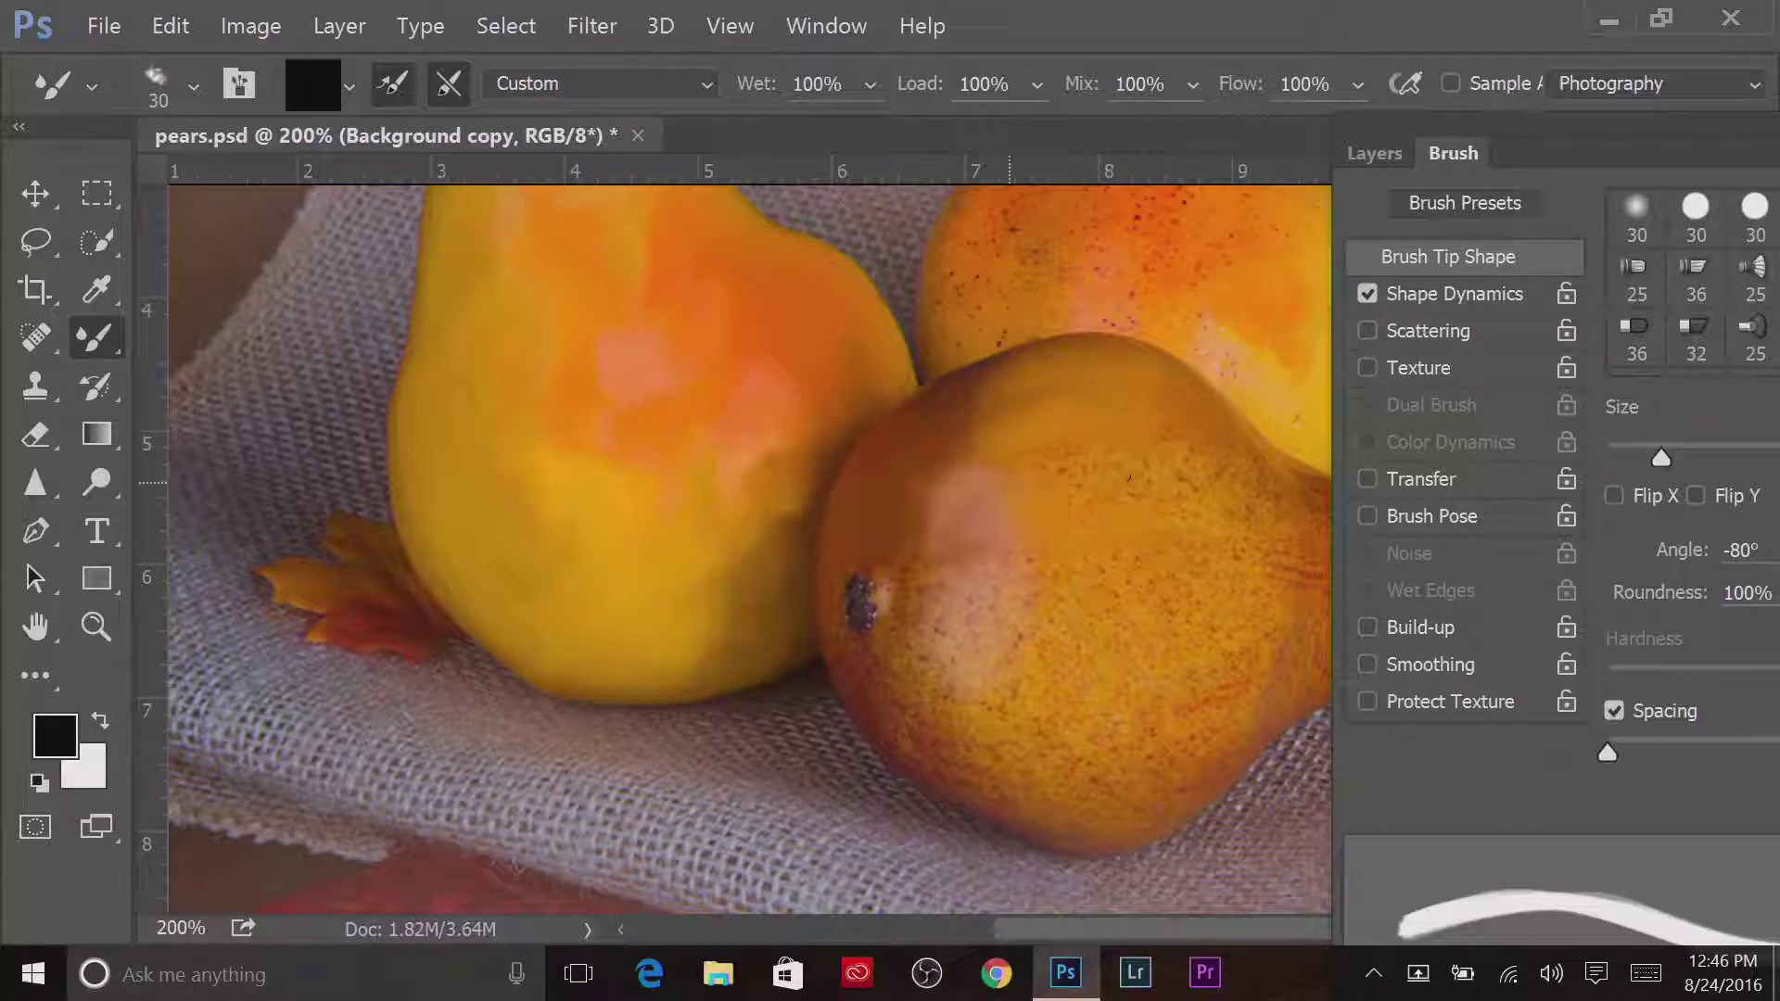
mouse_move(910, 595)
mouse_down()
mouse_move(863, 663)
mouse_move(885, 658)
mouse_move(895, 726)
mouse_move(899, 653)
mouse_up()
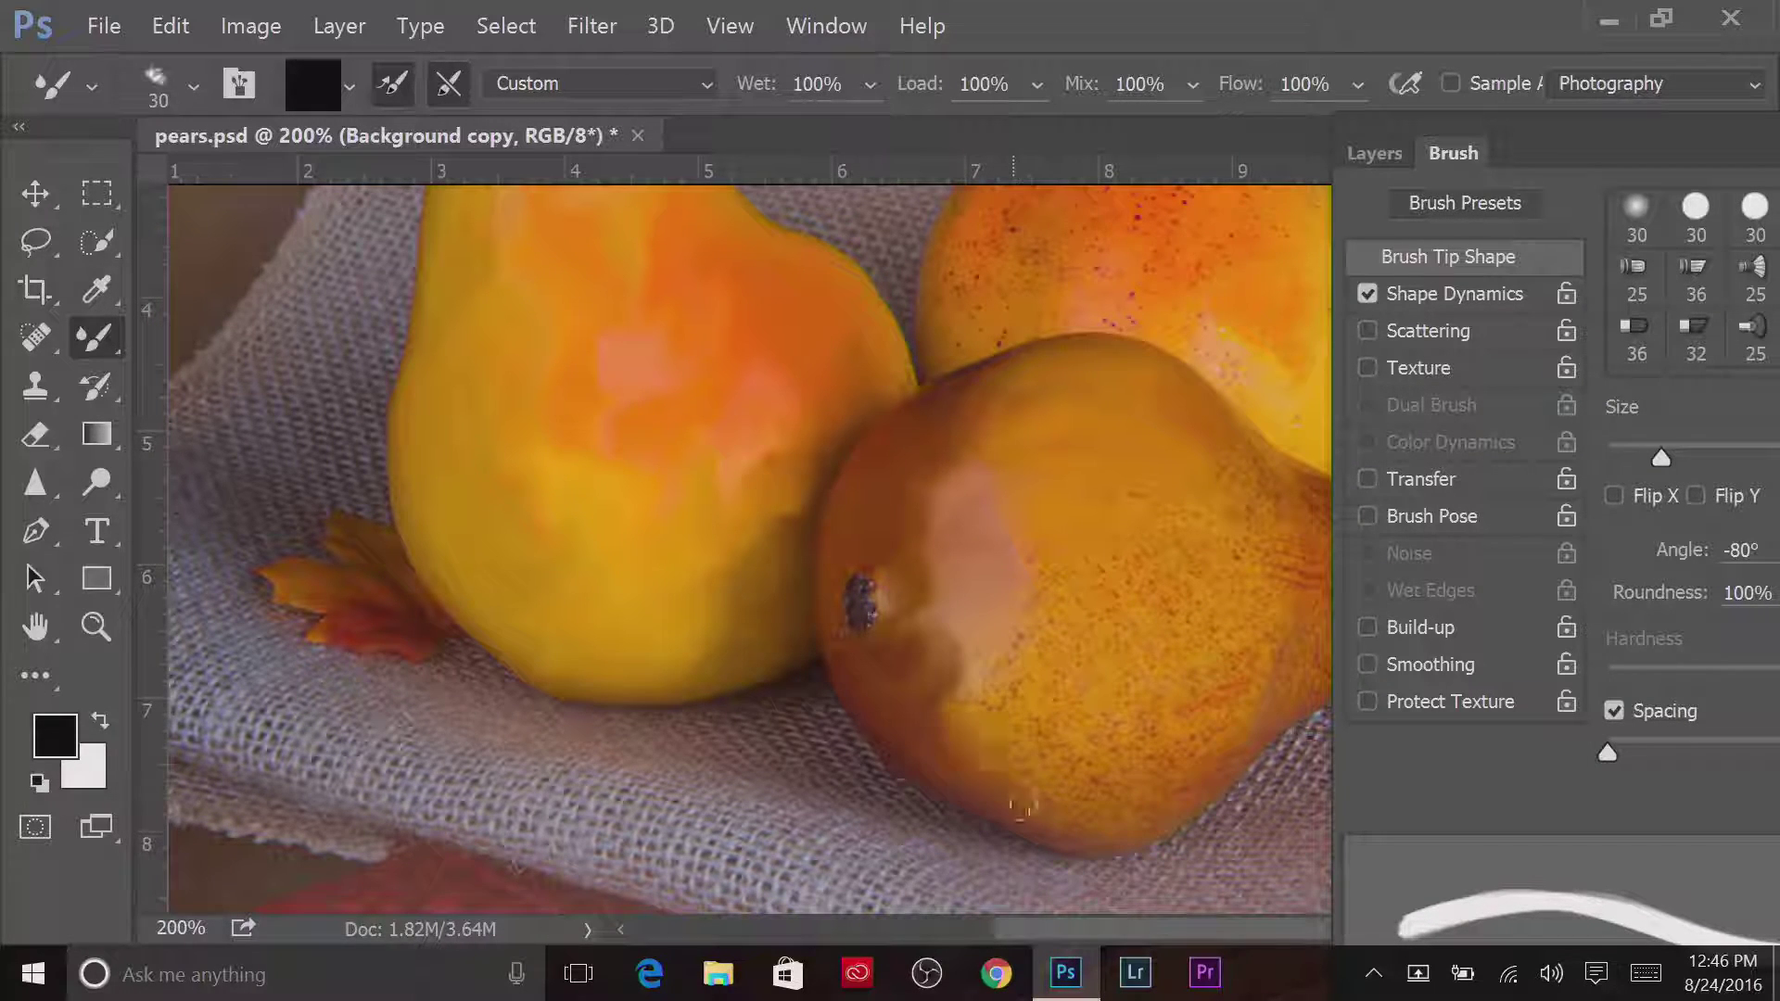
drag(1020, 807, 1057, 697)
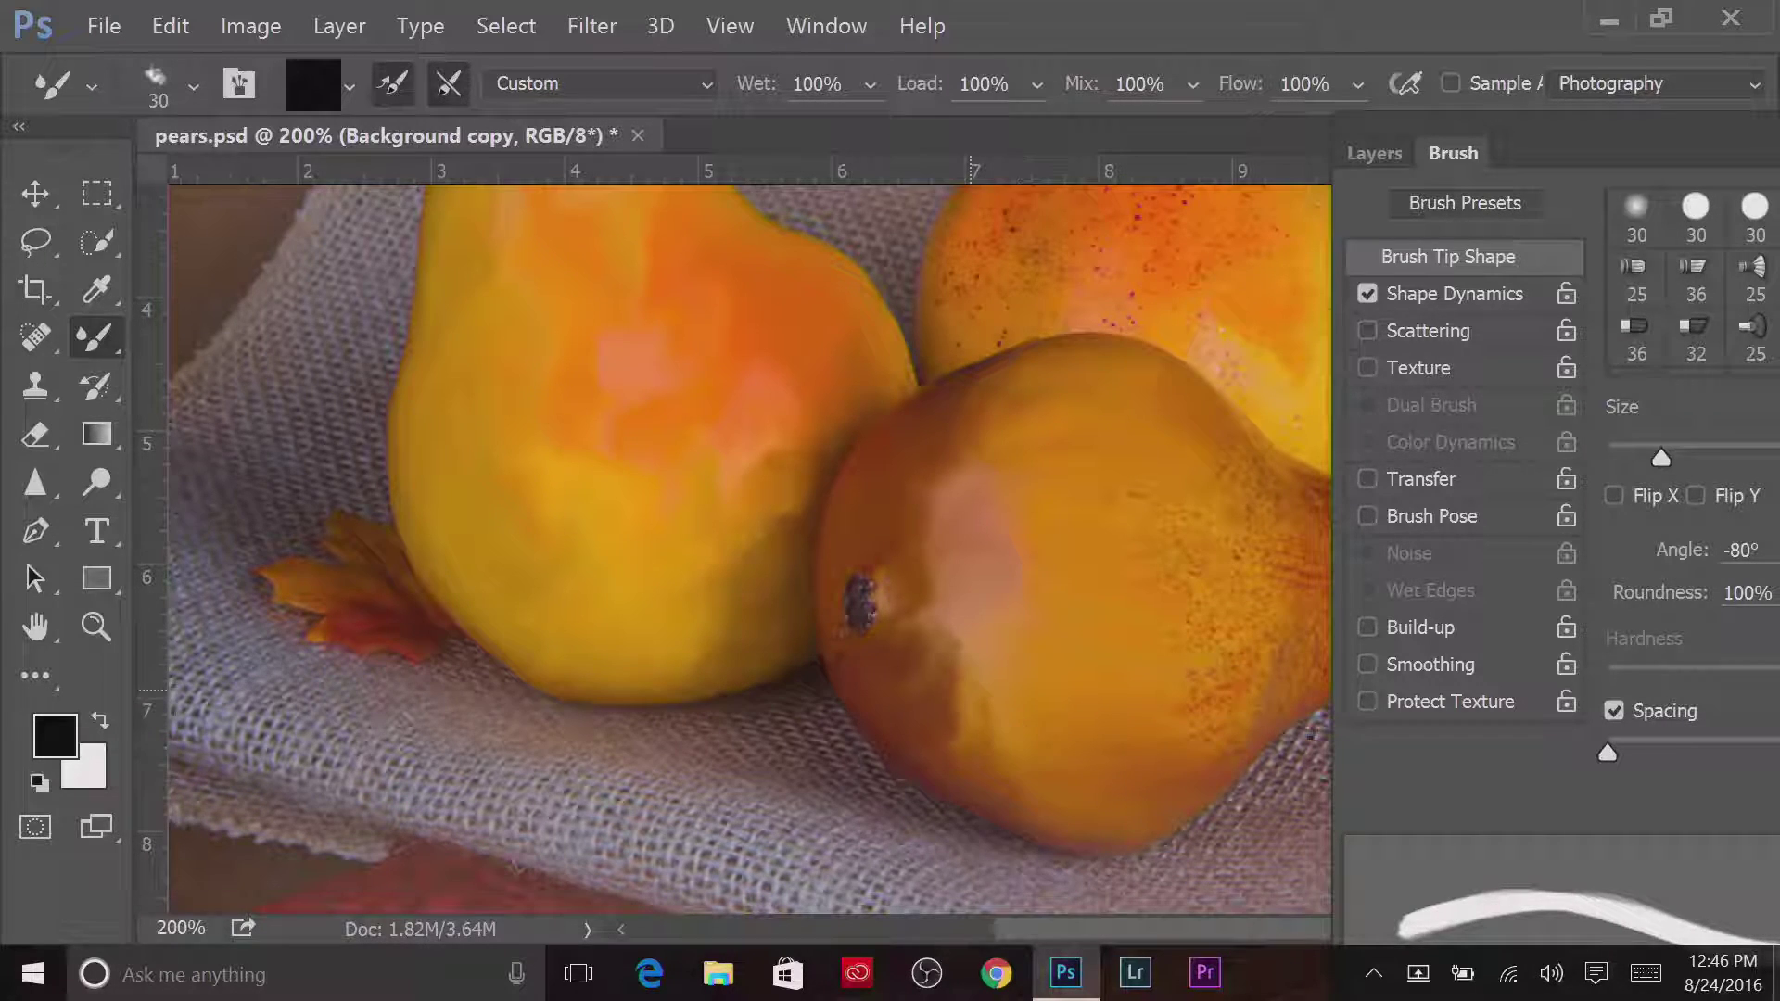
Blend the speckled patch near the front pear's stem and its lower-right skin
key(h)
key(b)
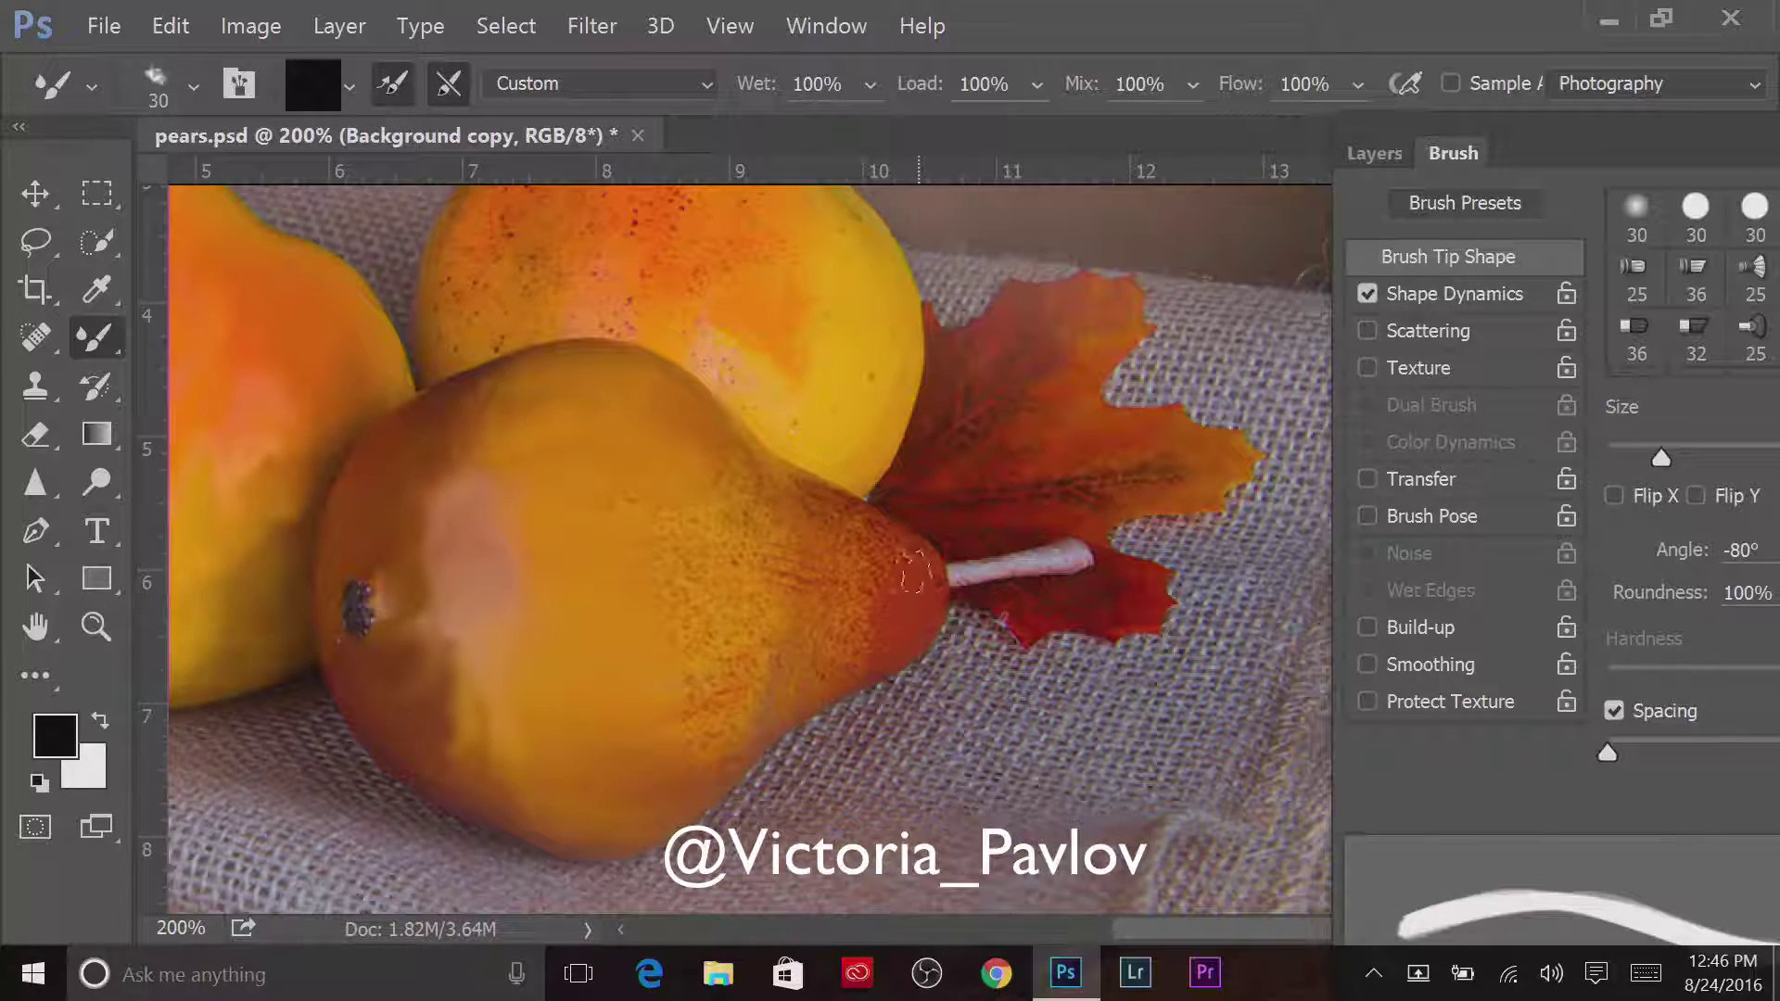
drag(872, 598, 853, 672)
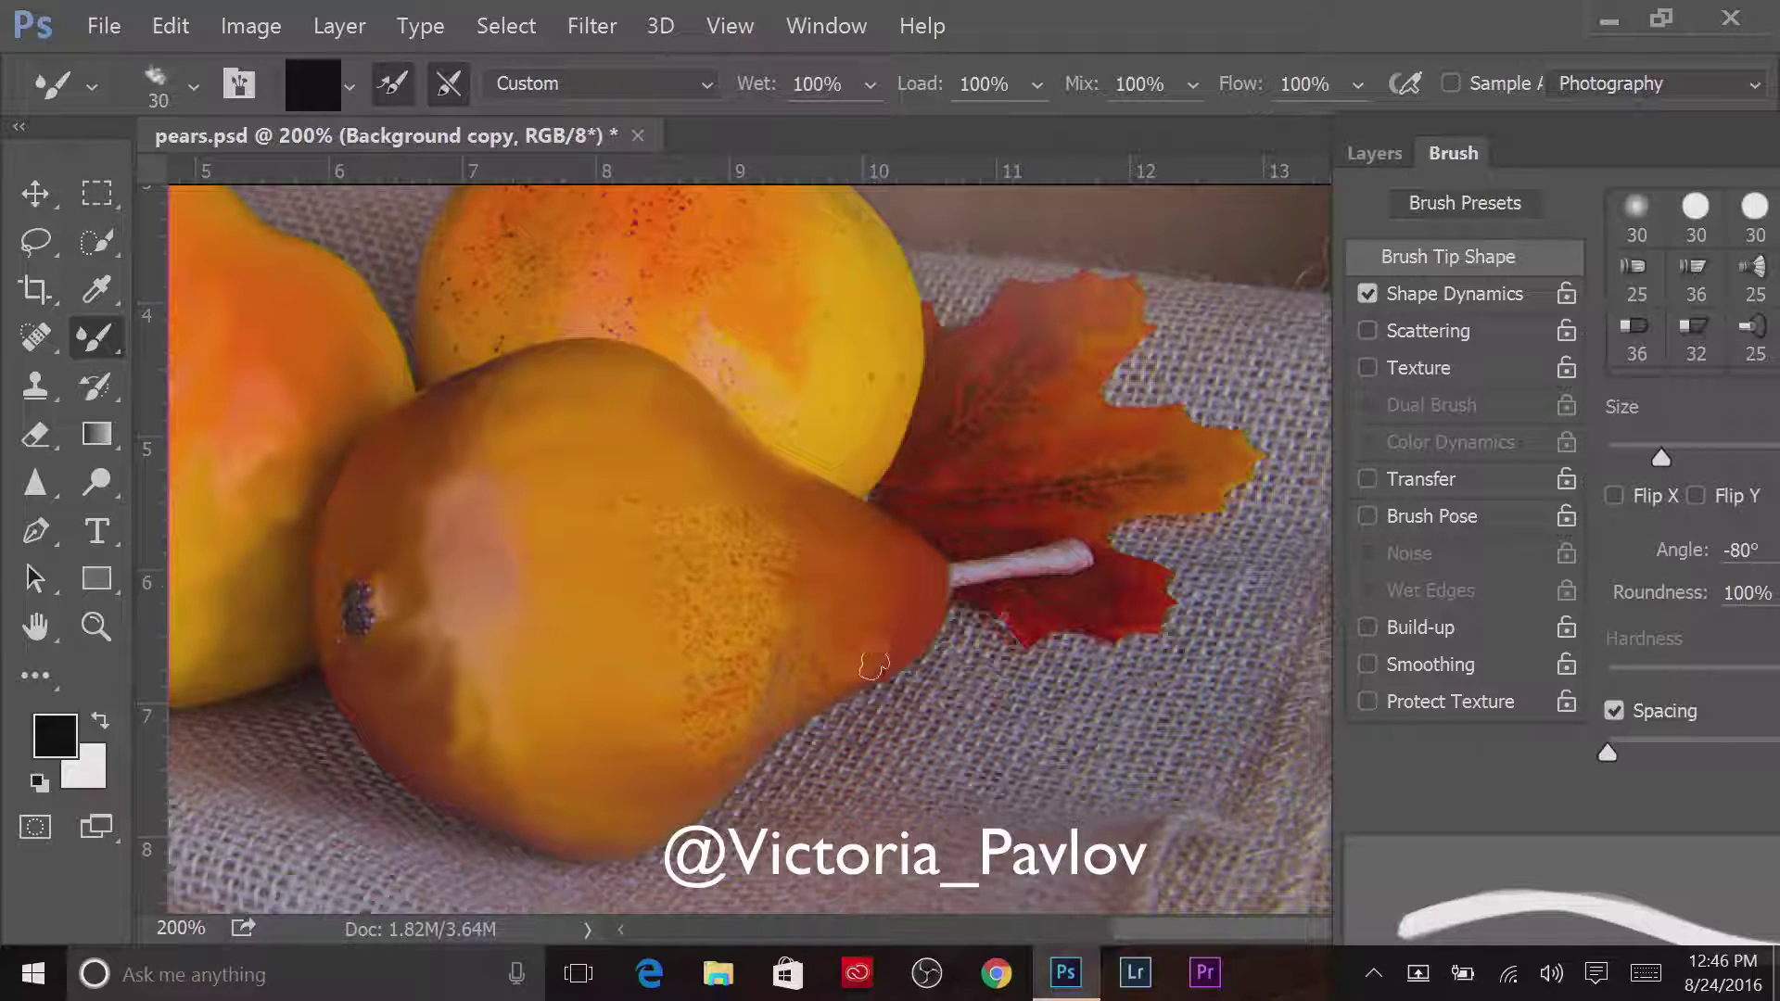
drag(785, 567, 686, 686)
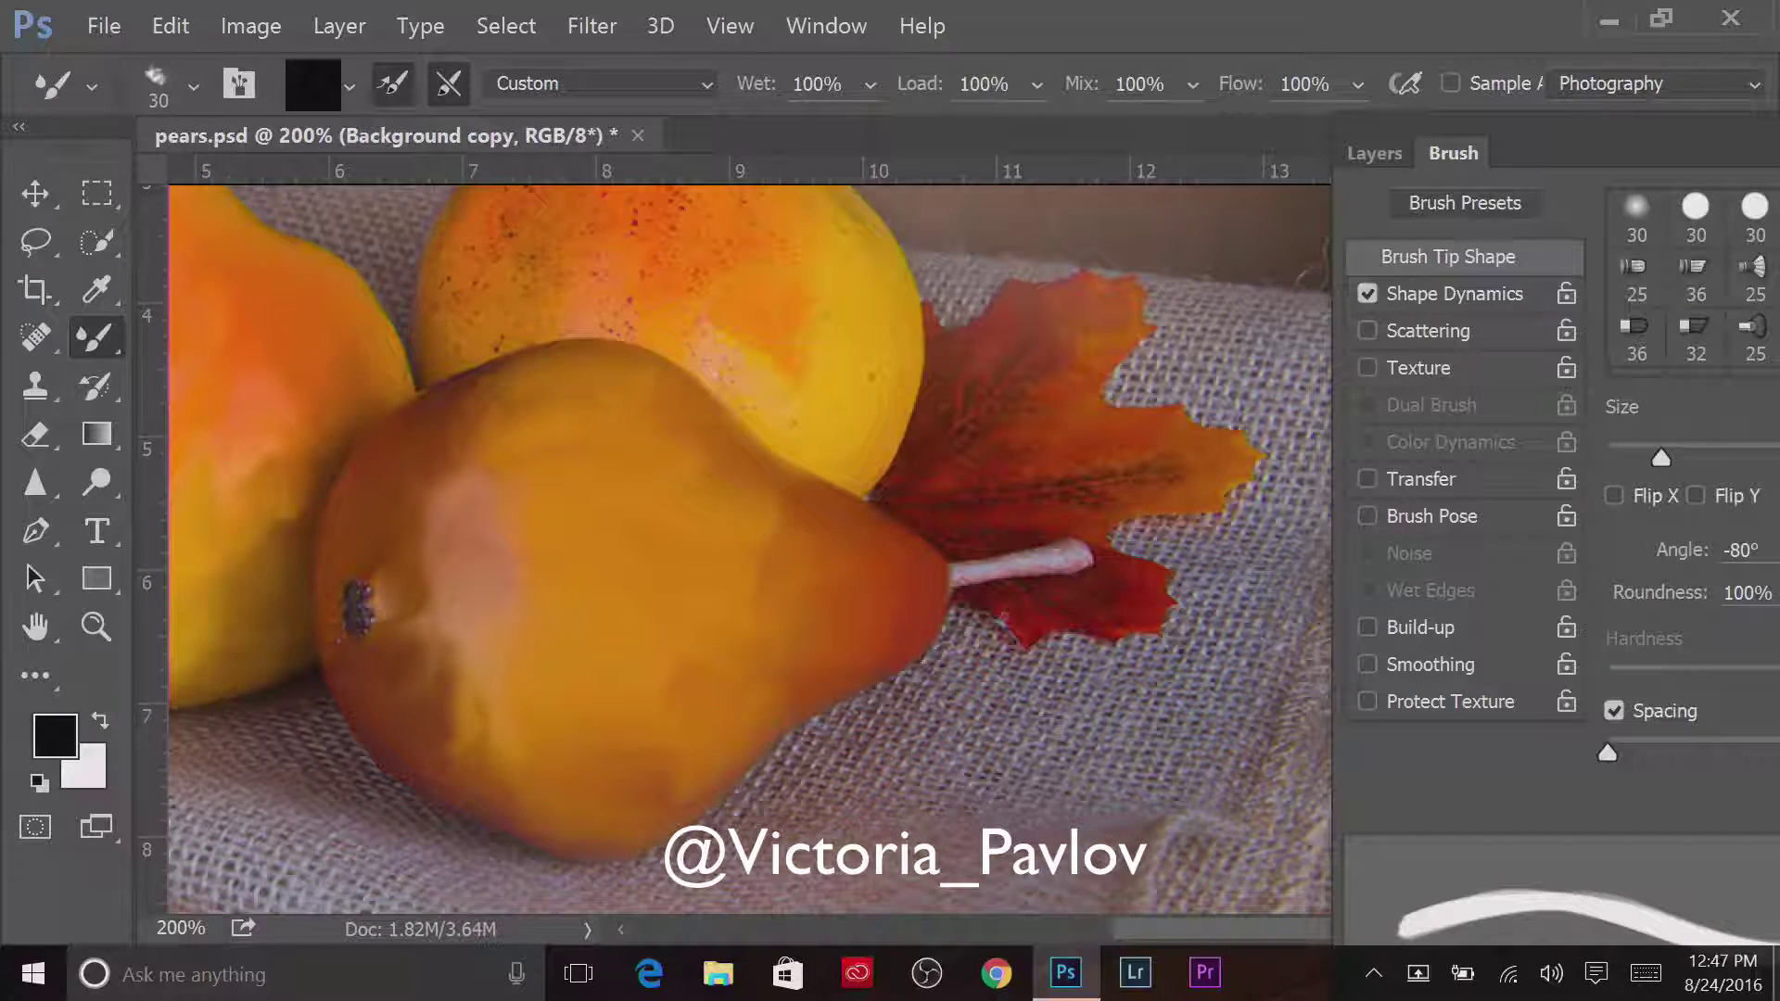
drag(693, 325, 755, 683)
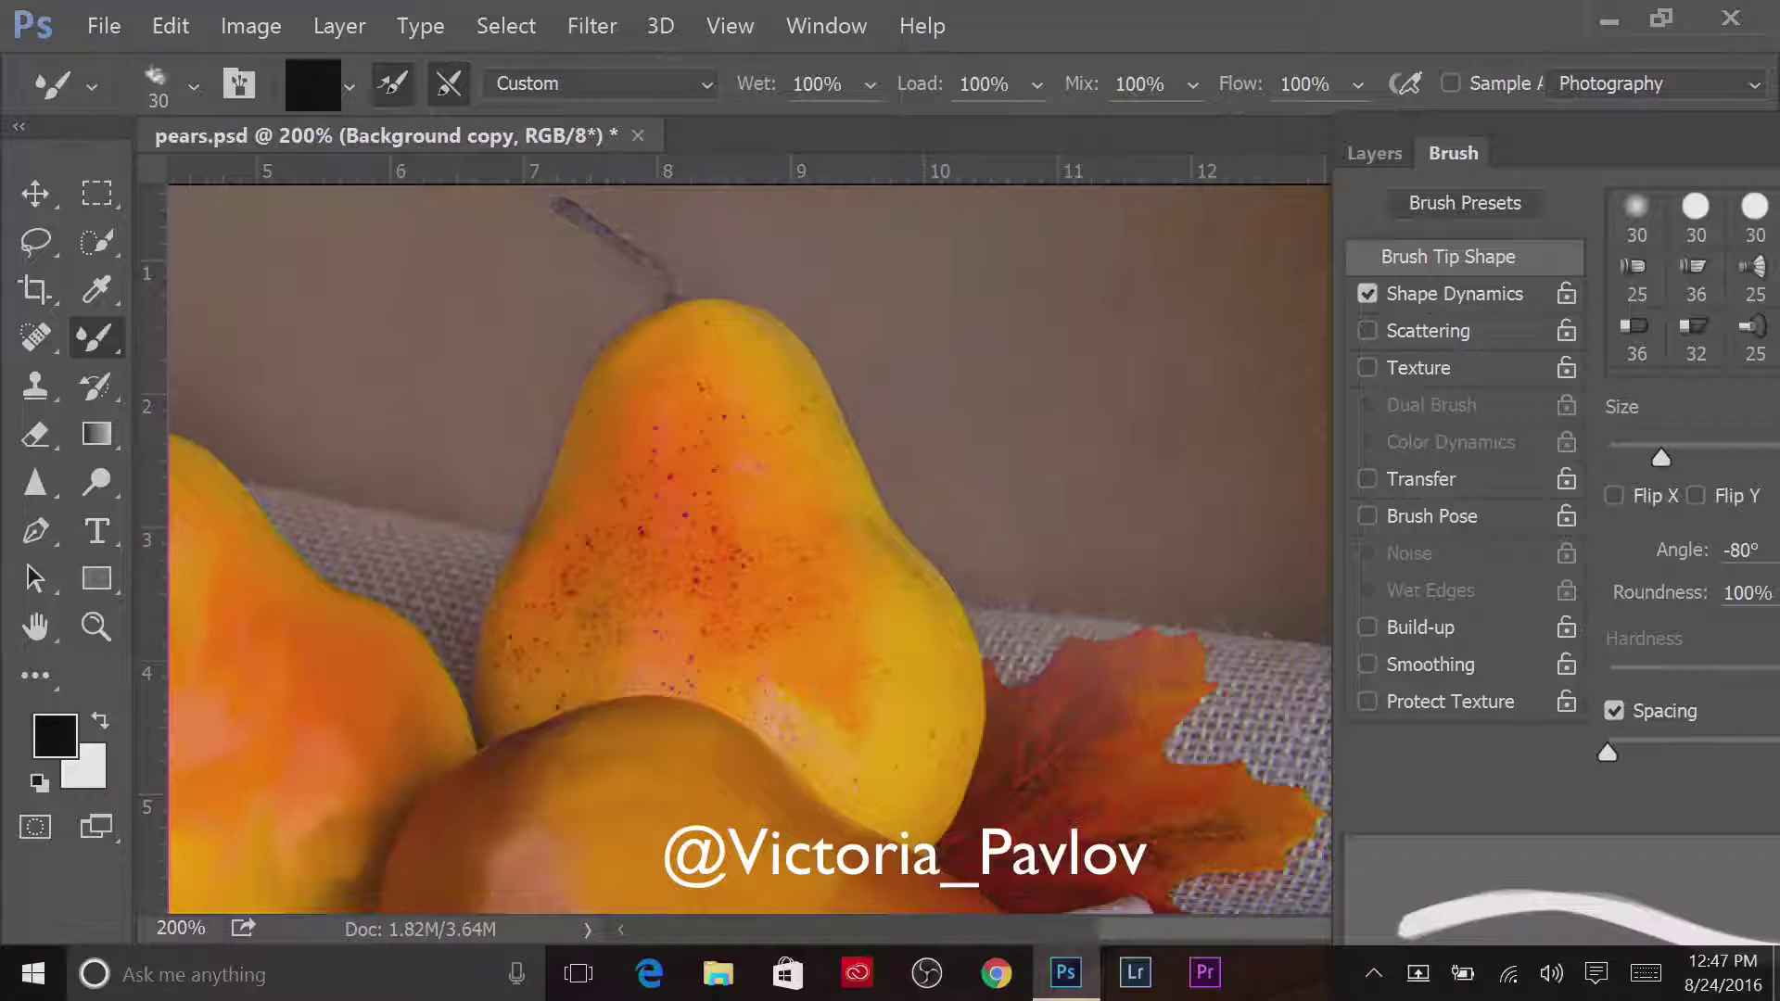
Blend the back pear's top, left, centre and lower speckles into its yellow-orange skin
drag(714, 371, 769, 361)
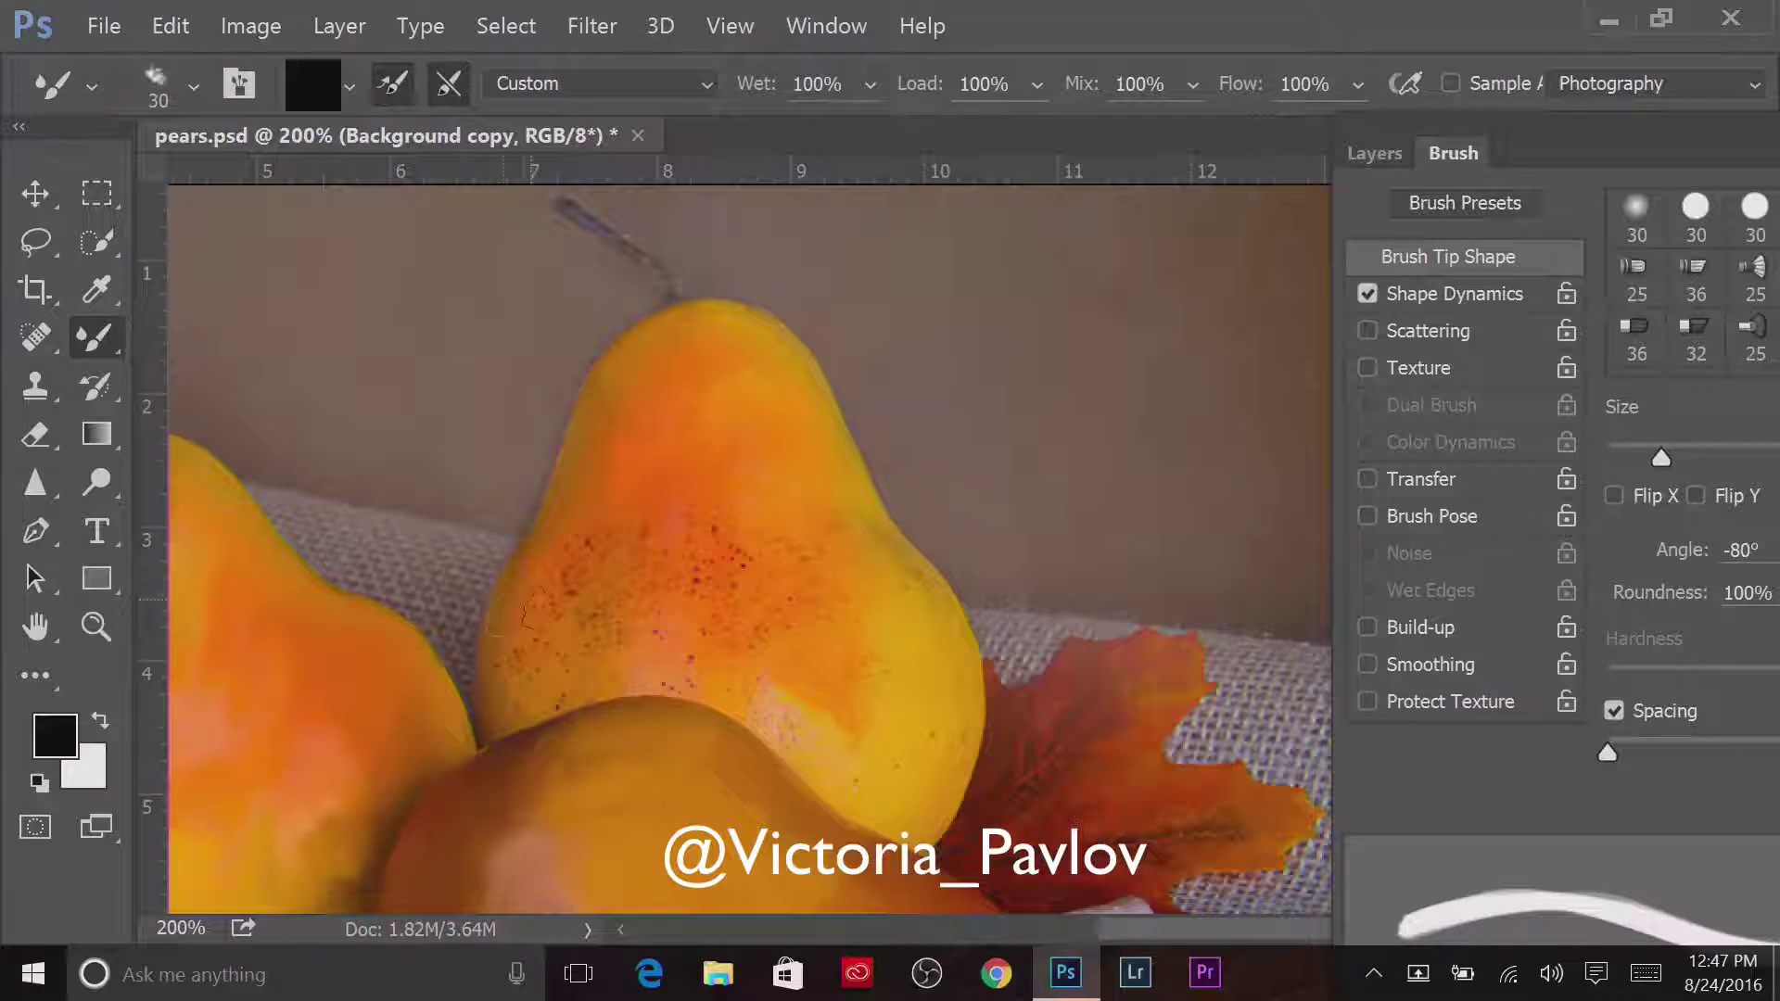
drag(550, 529, 521, 671)
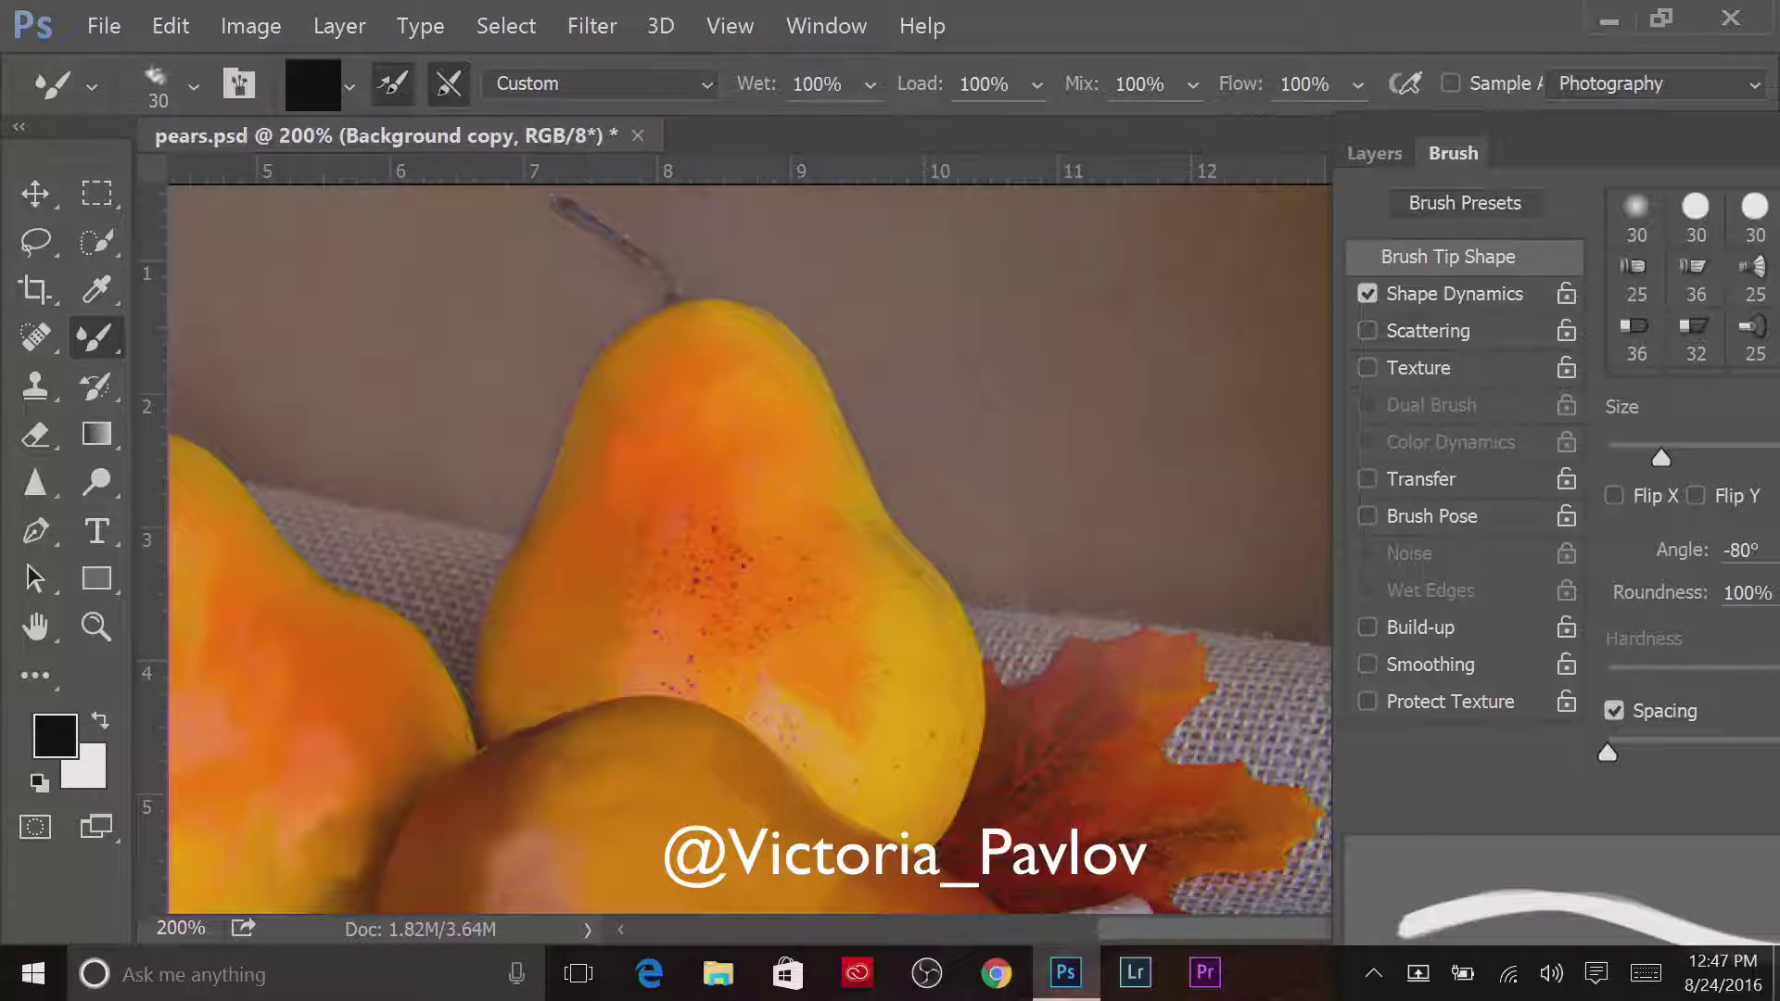
drag(715, 534, 636, 691)
drag(775, 596, 825, 564)
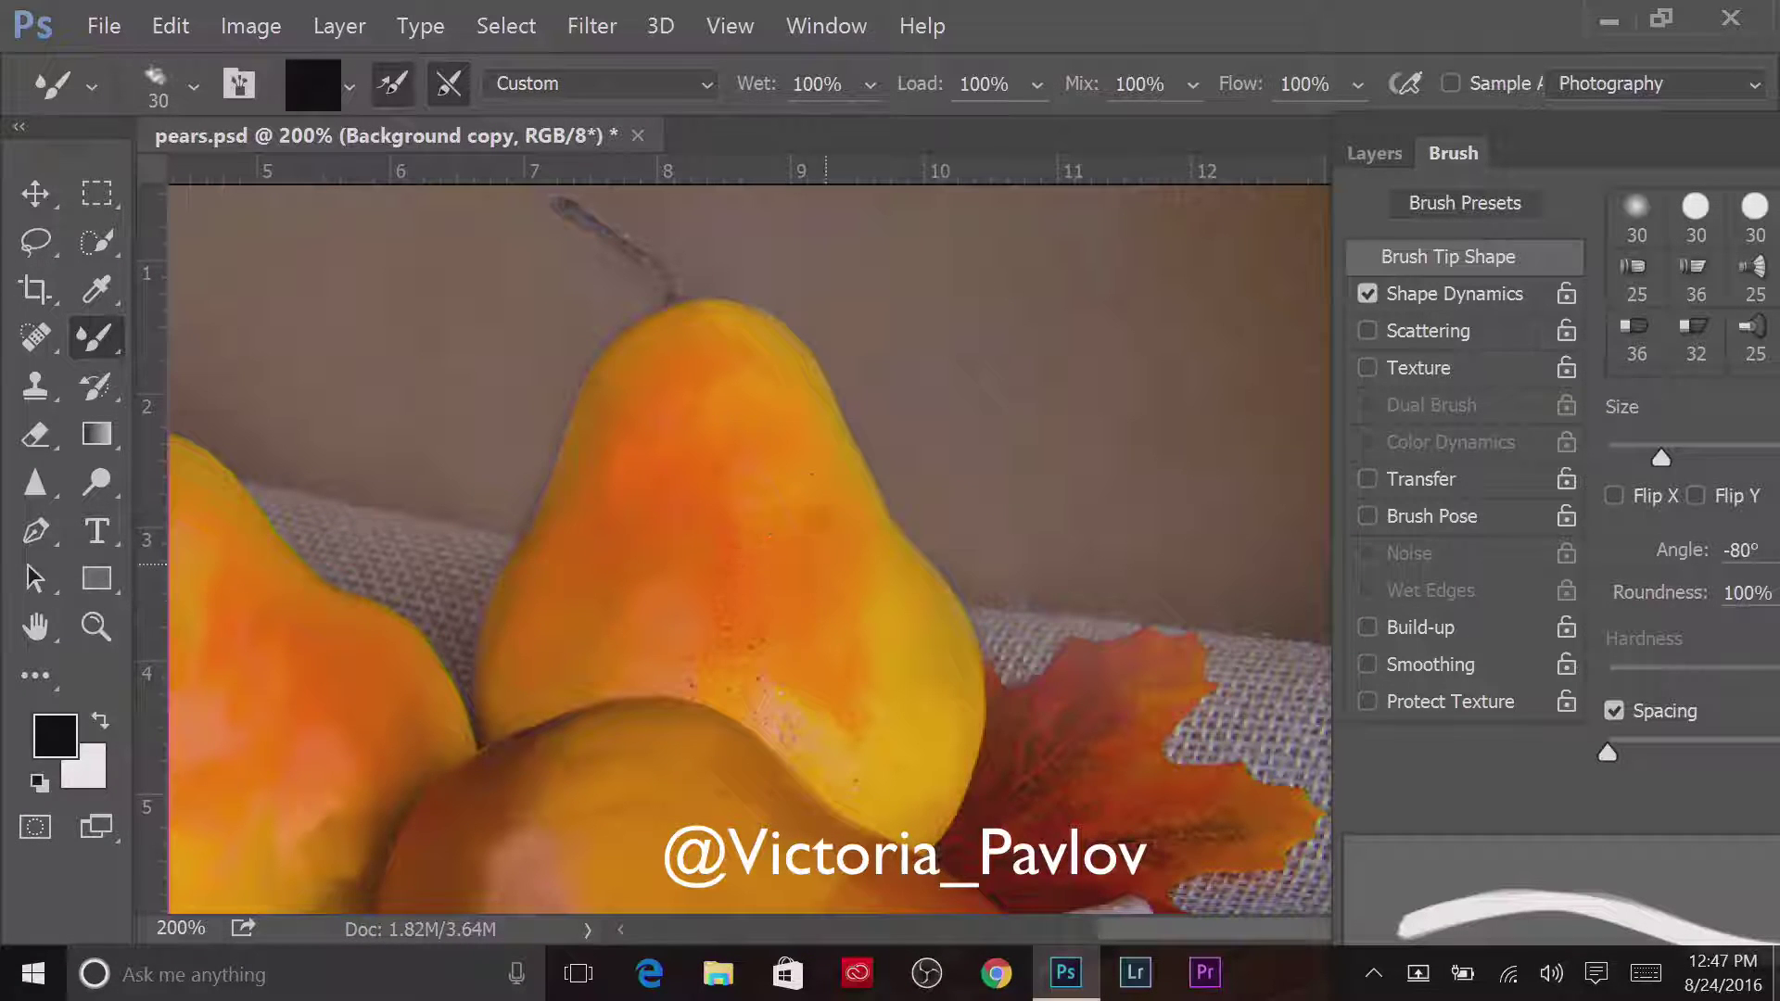
mouse_move(726, 667)
mouse_down()
mouse_move(682, 690)
mouse_move(935, 784)
mouse_up()
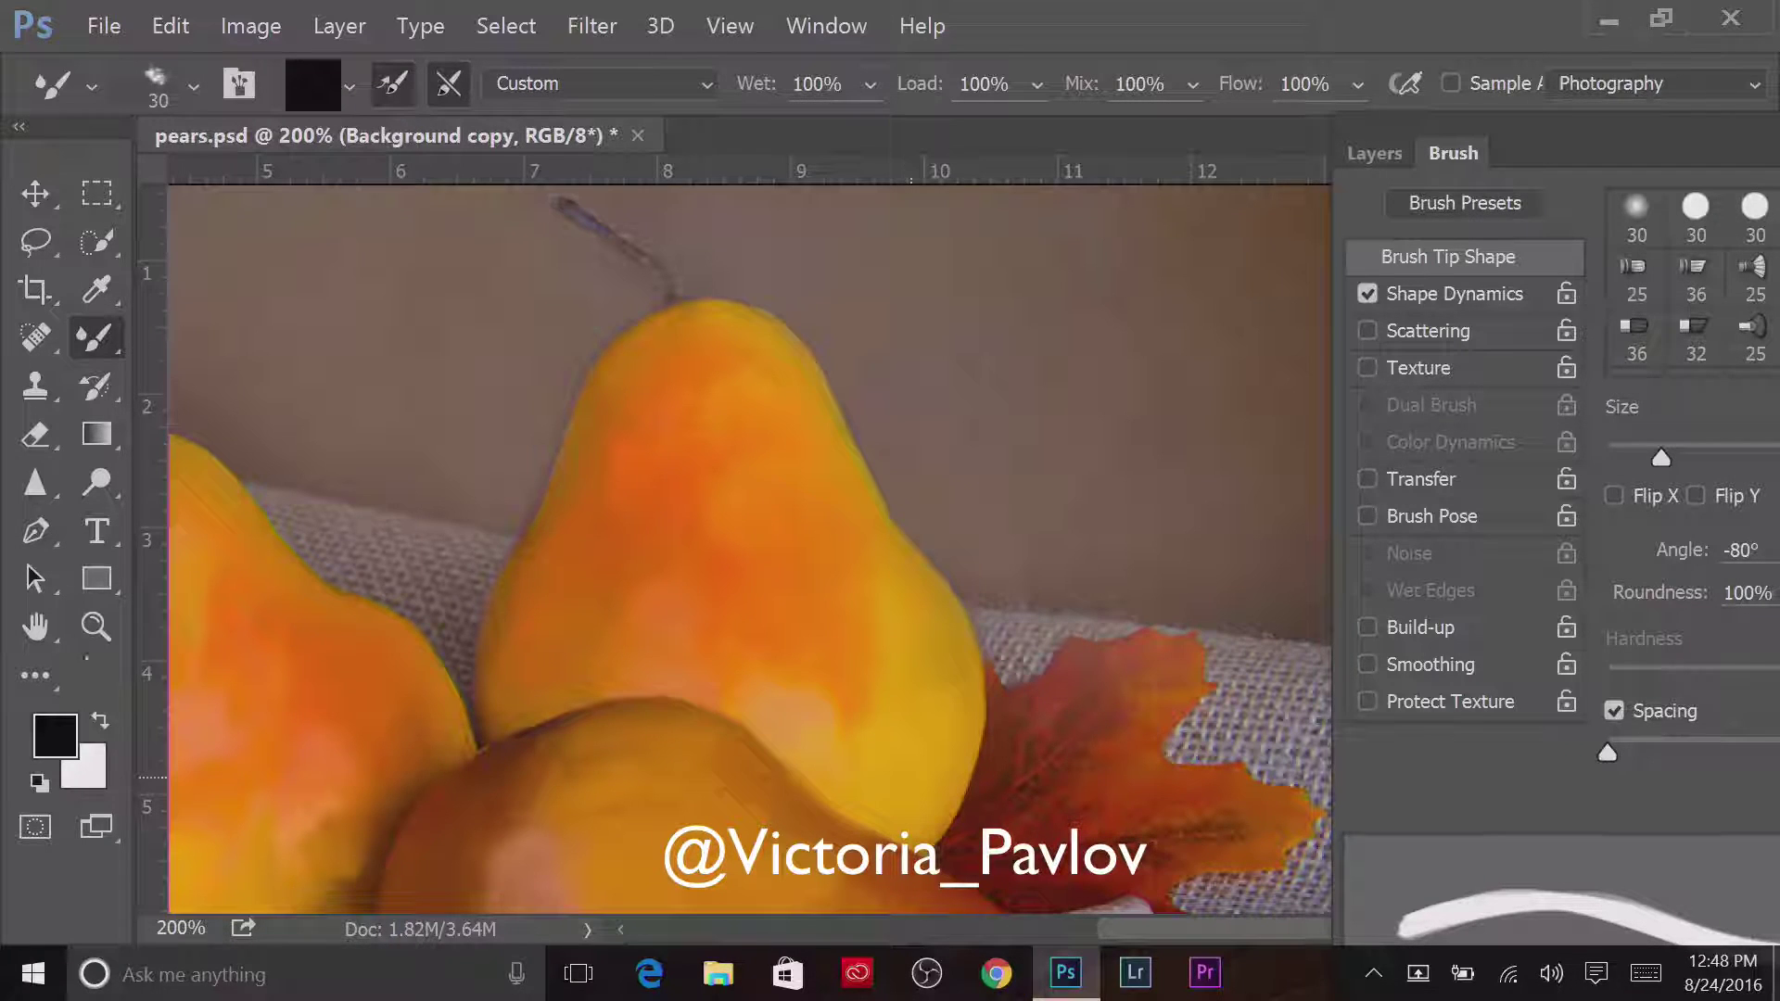
drag(635, 524, 714, 717)
Undo the last brush stroke and set the Mixer Brush size to 19
click(174, 28)
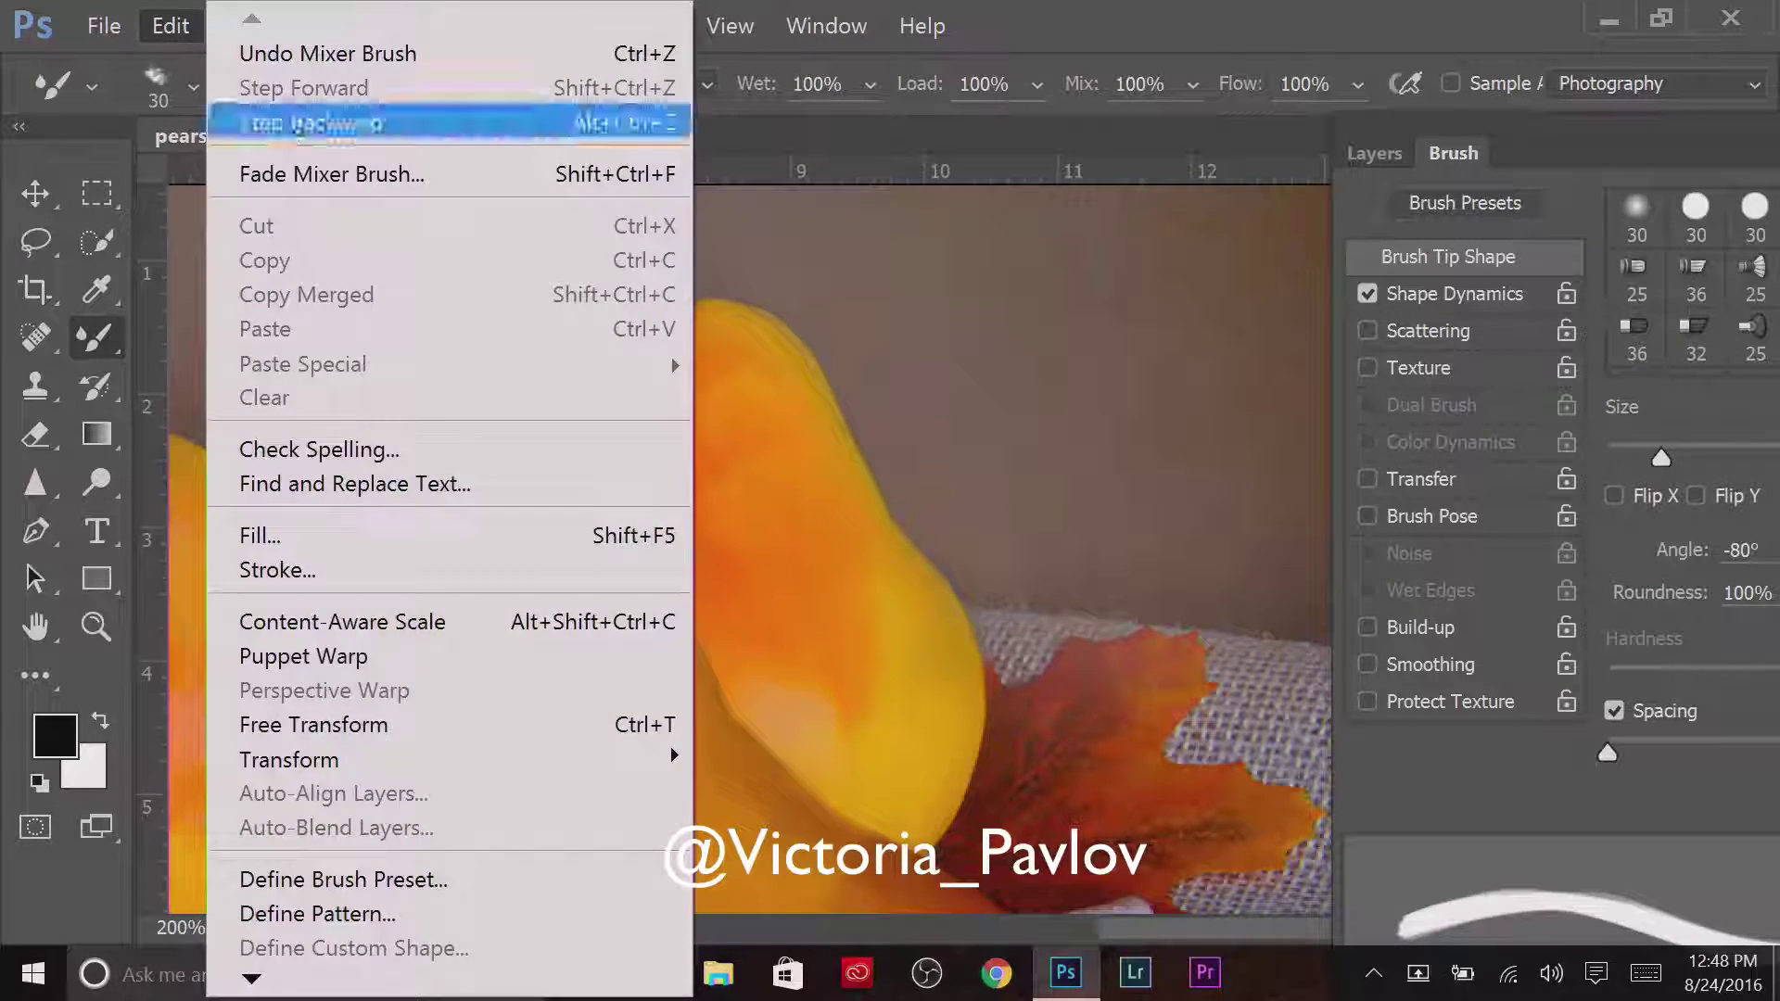
click(306, 120)
key(h)
drag(861, 708, 676, 370)
key(b)
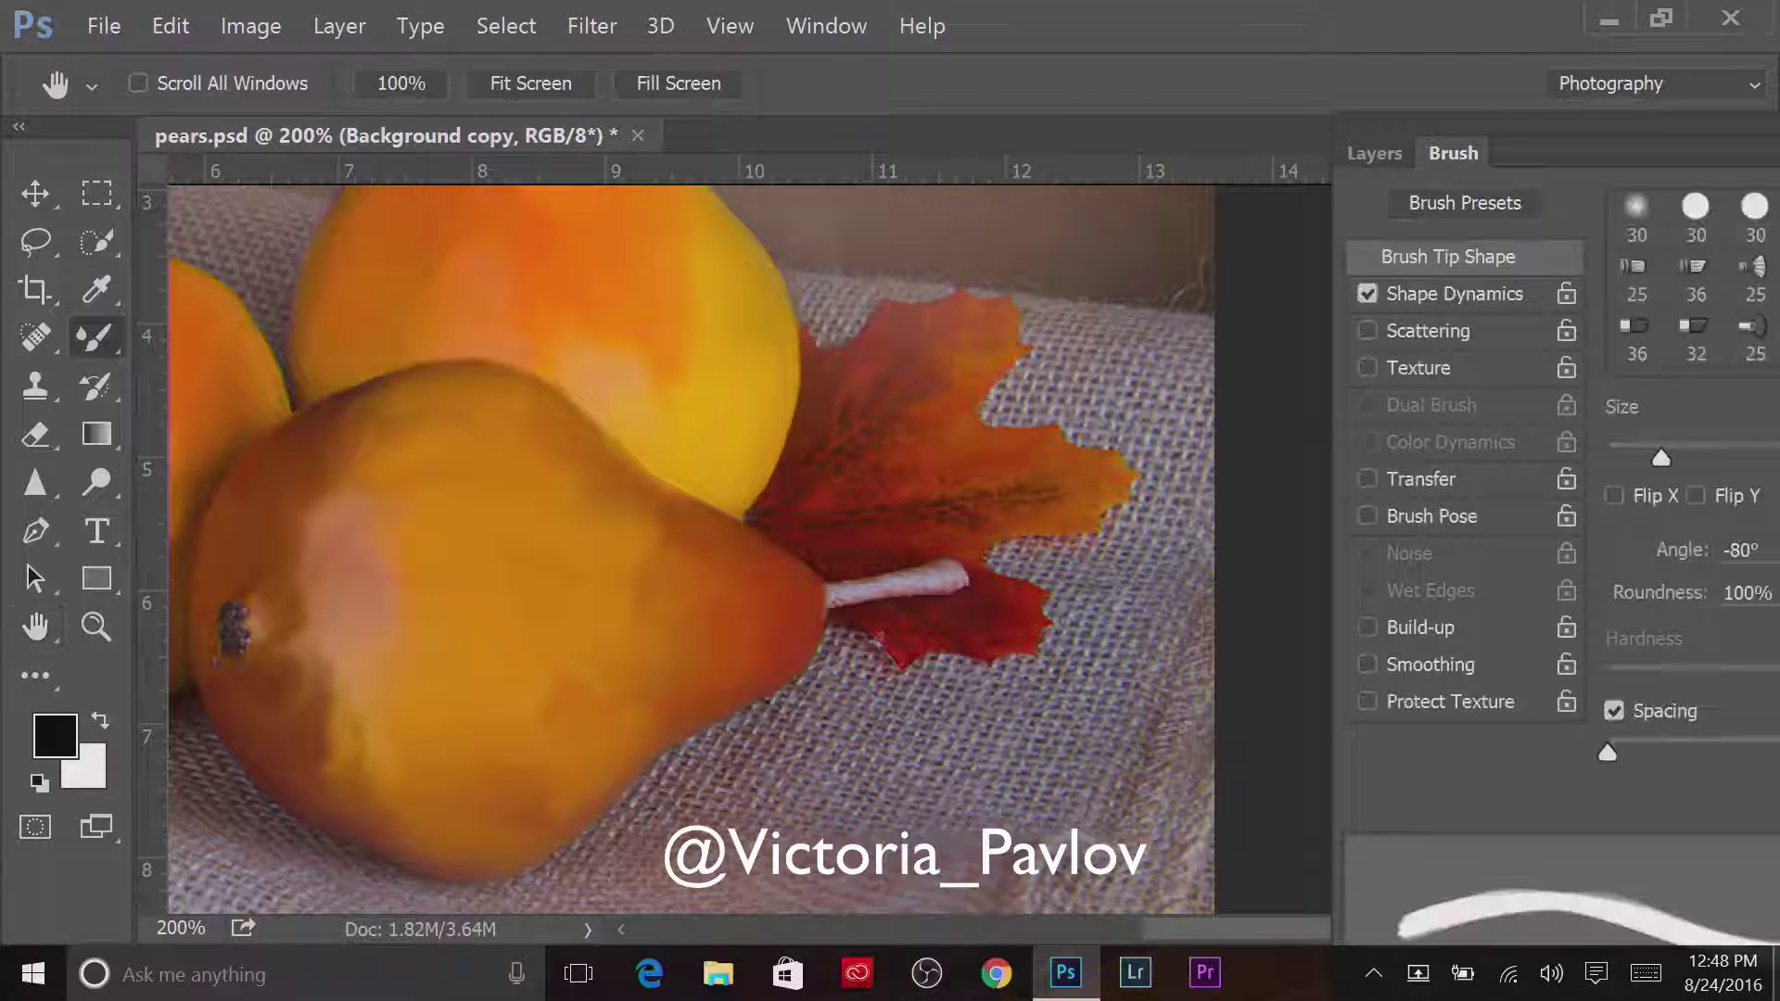
key(bracketright)
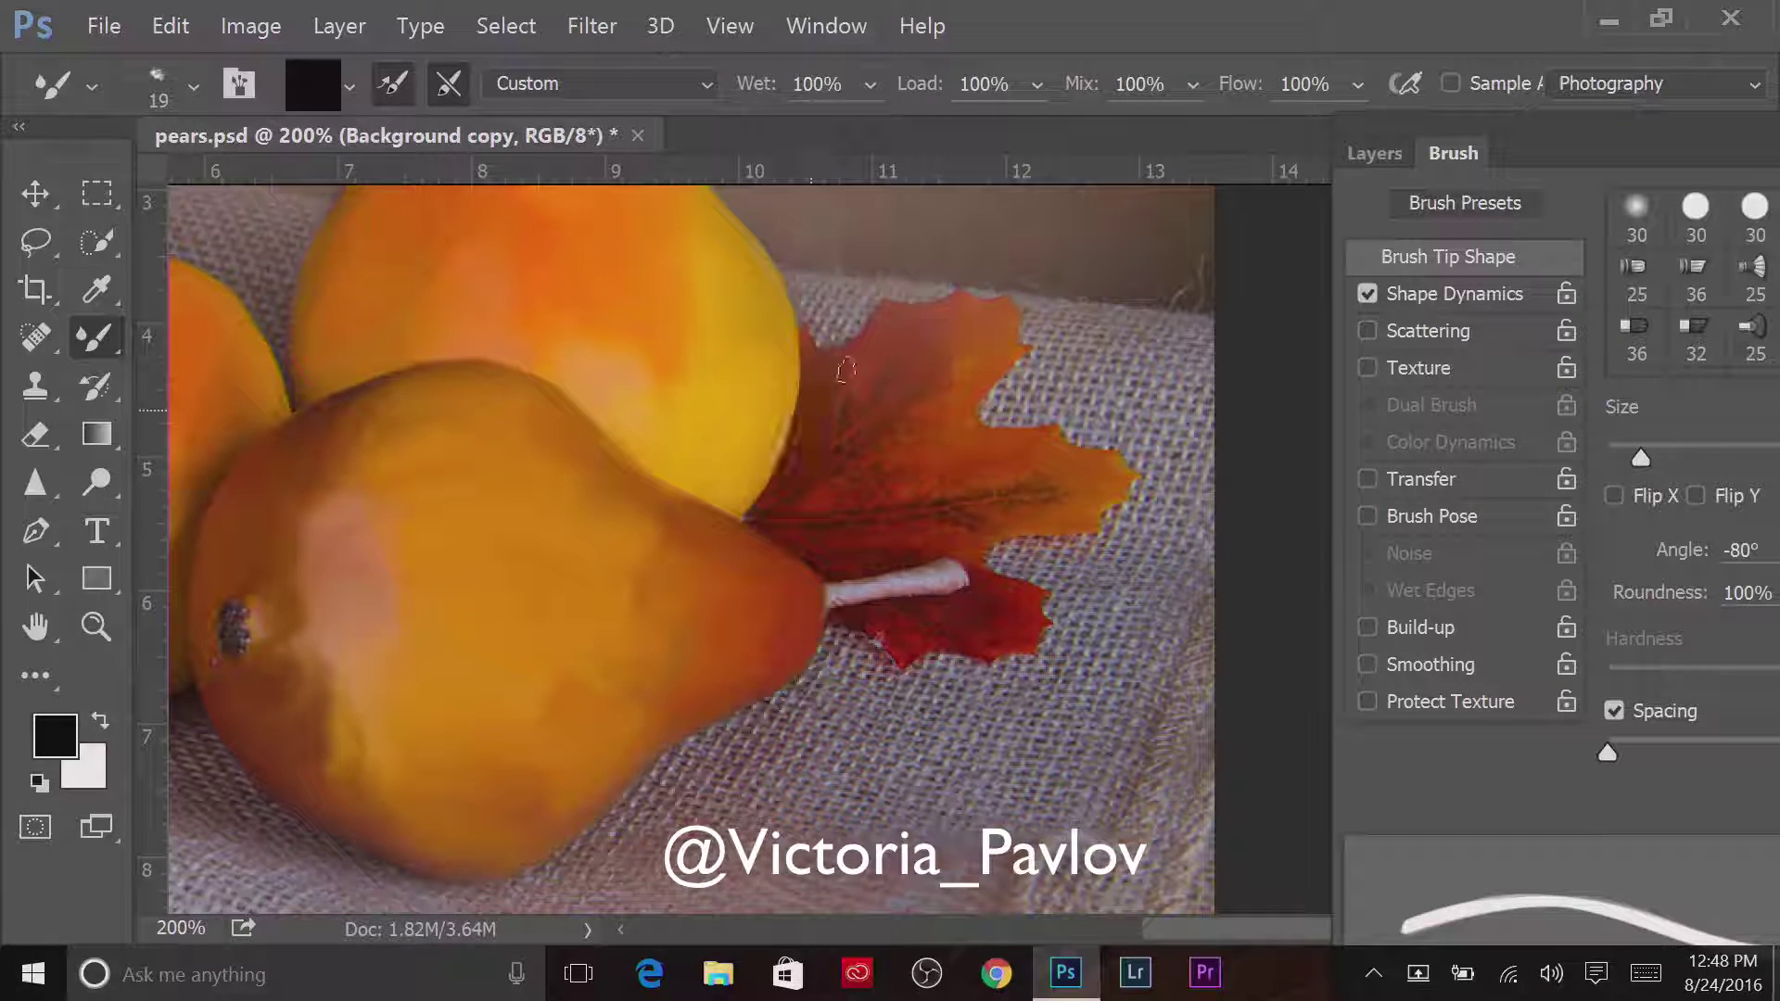
Blend the maple leaf's left part and pear edge, deepening the red above the stem
mouse_move(863, 381)
mouse_down()
mouse_move(816, 434)
mouse_move(855, 432)
mouse_move(765, 512)
mouse_move(1029, 482)
mouse_up()
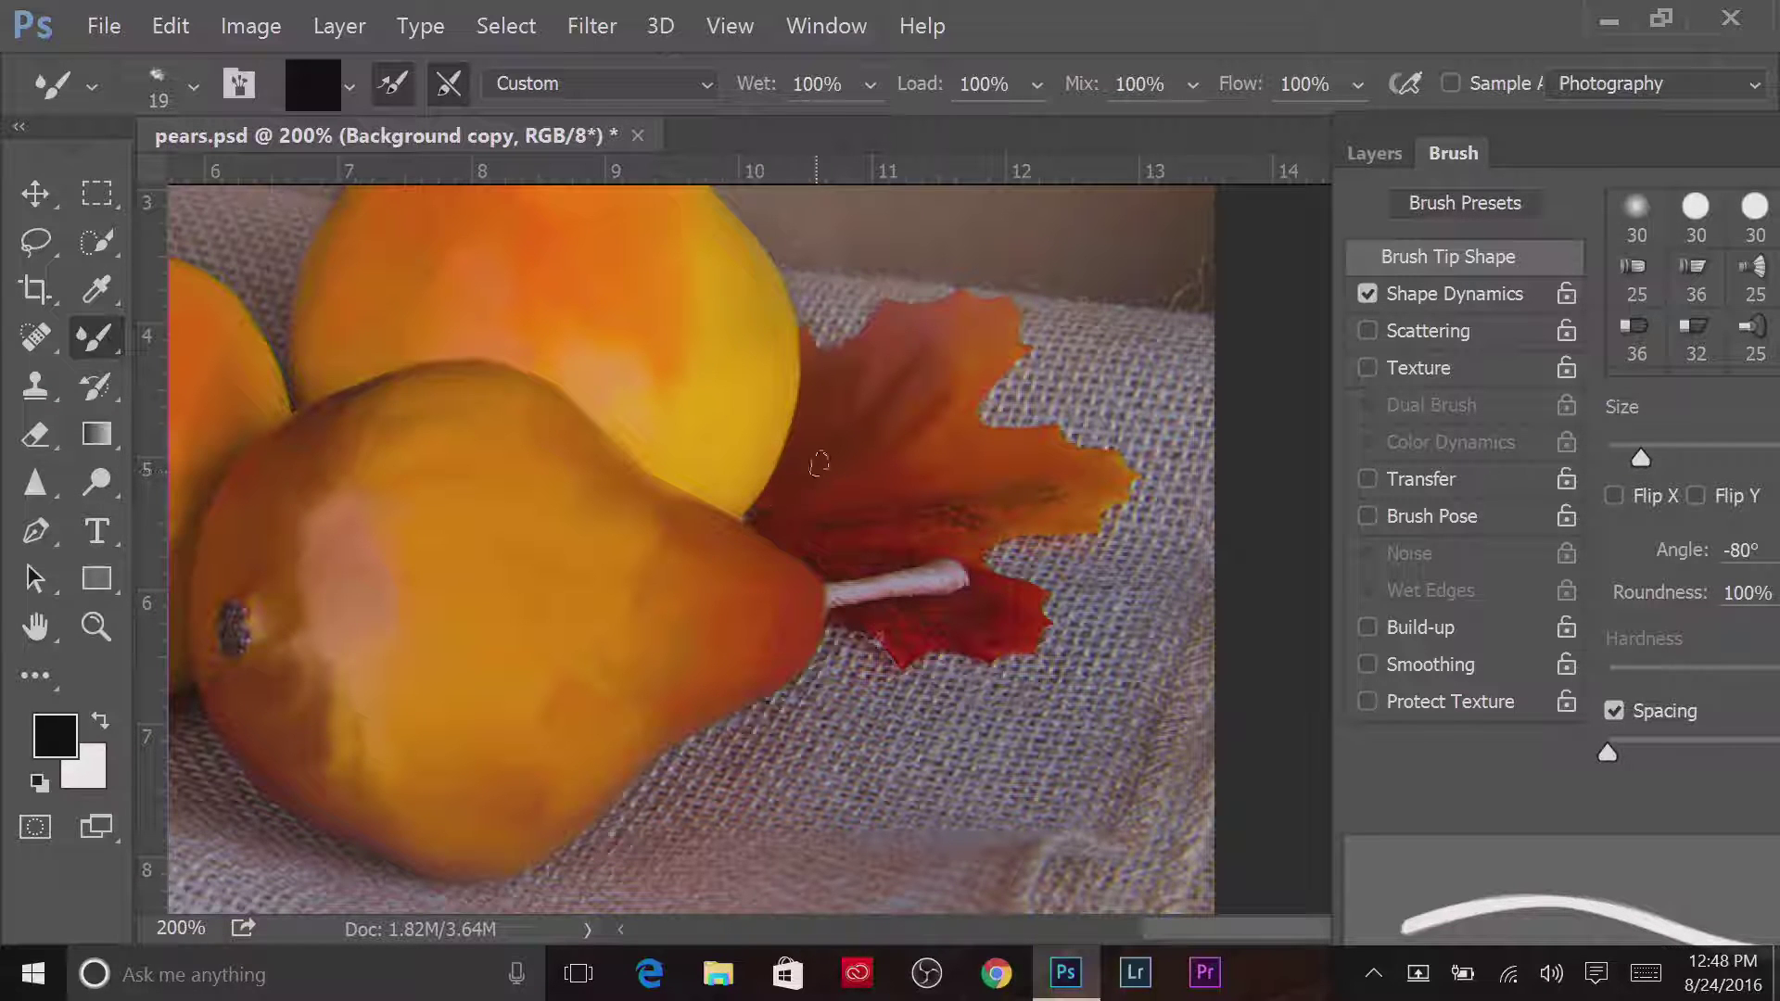
drag(769, 491, 747, 519)
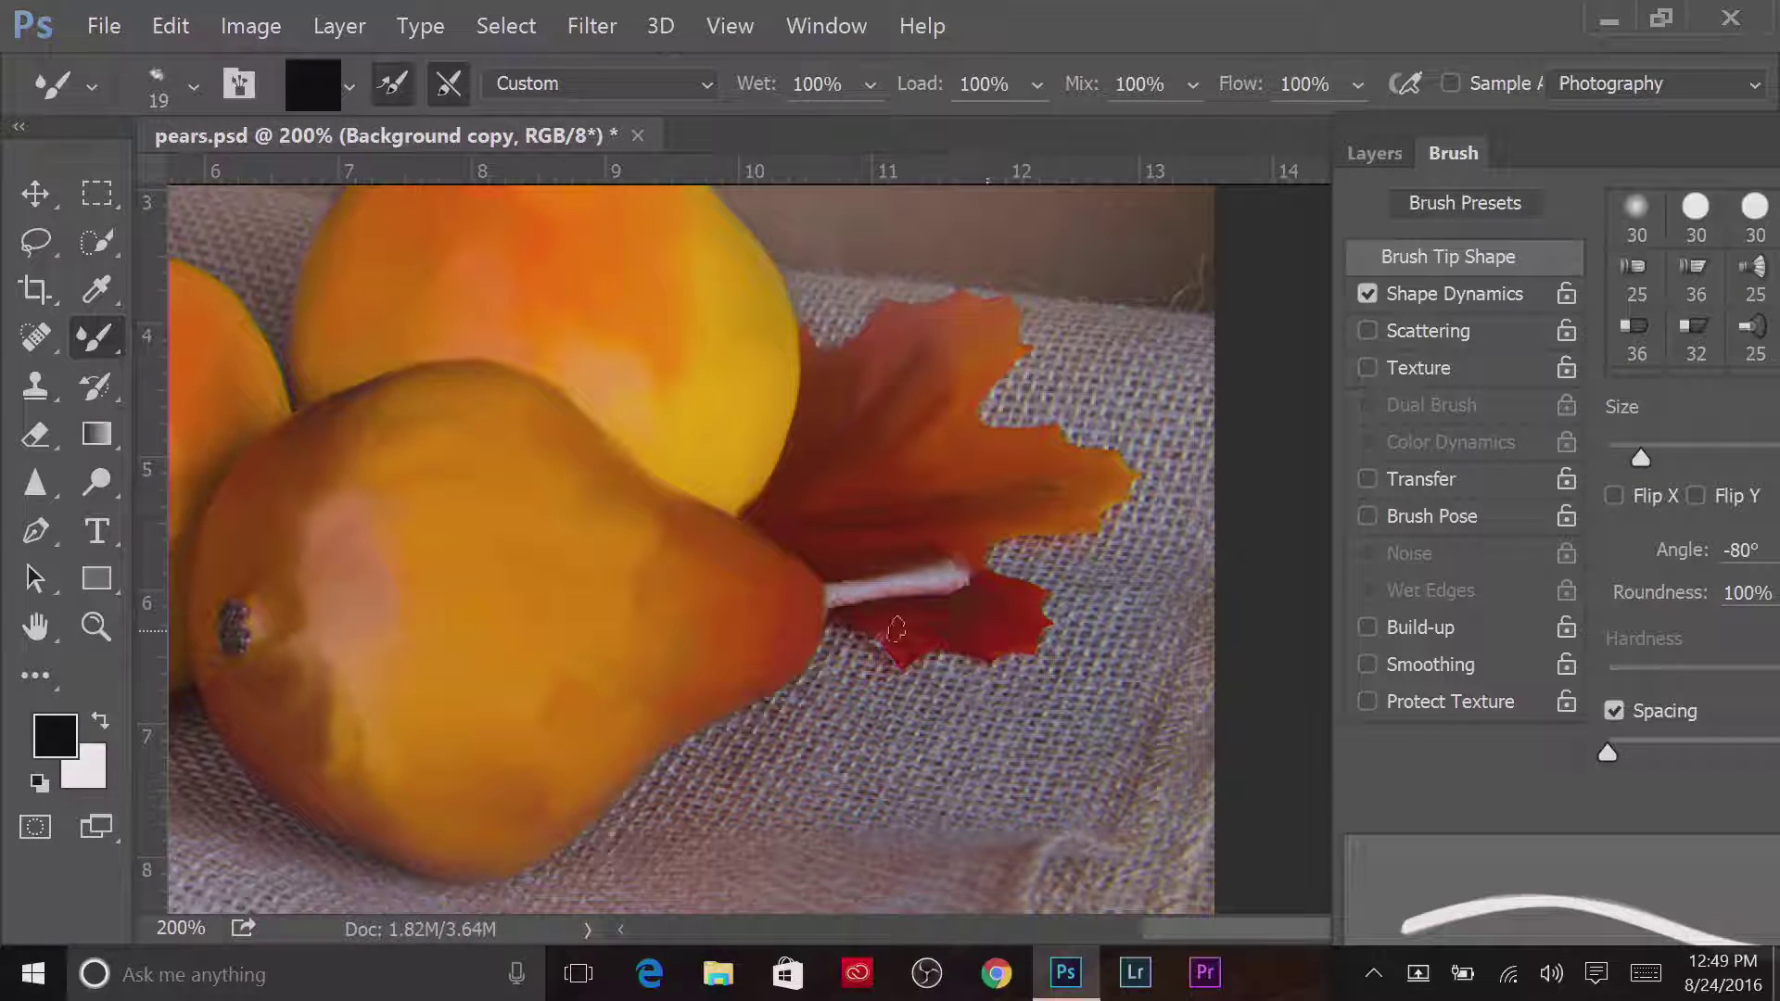
drag(839, 598, 969, 579)
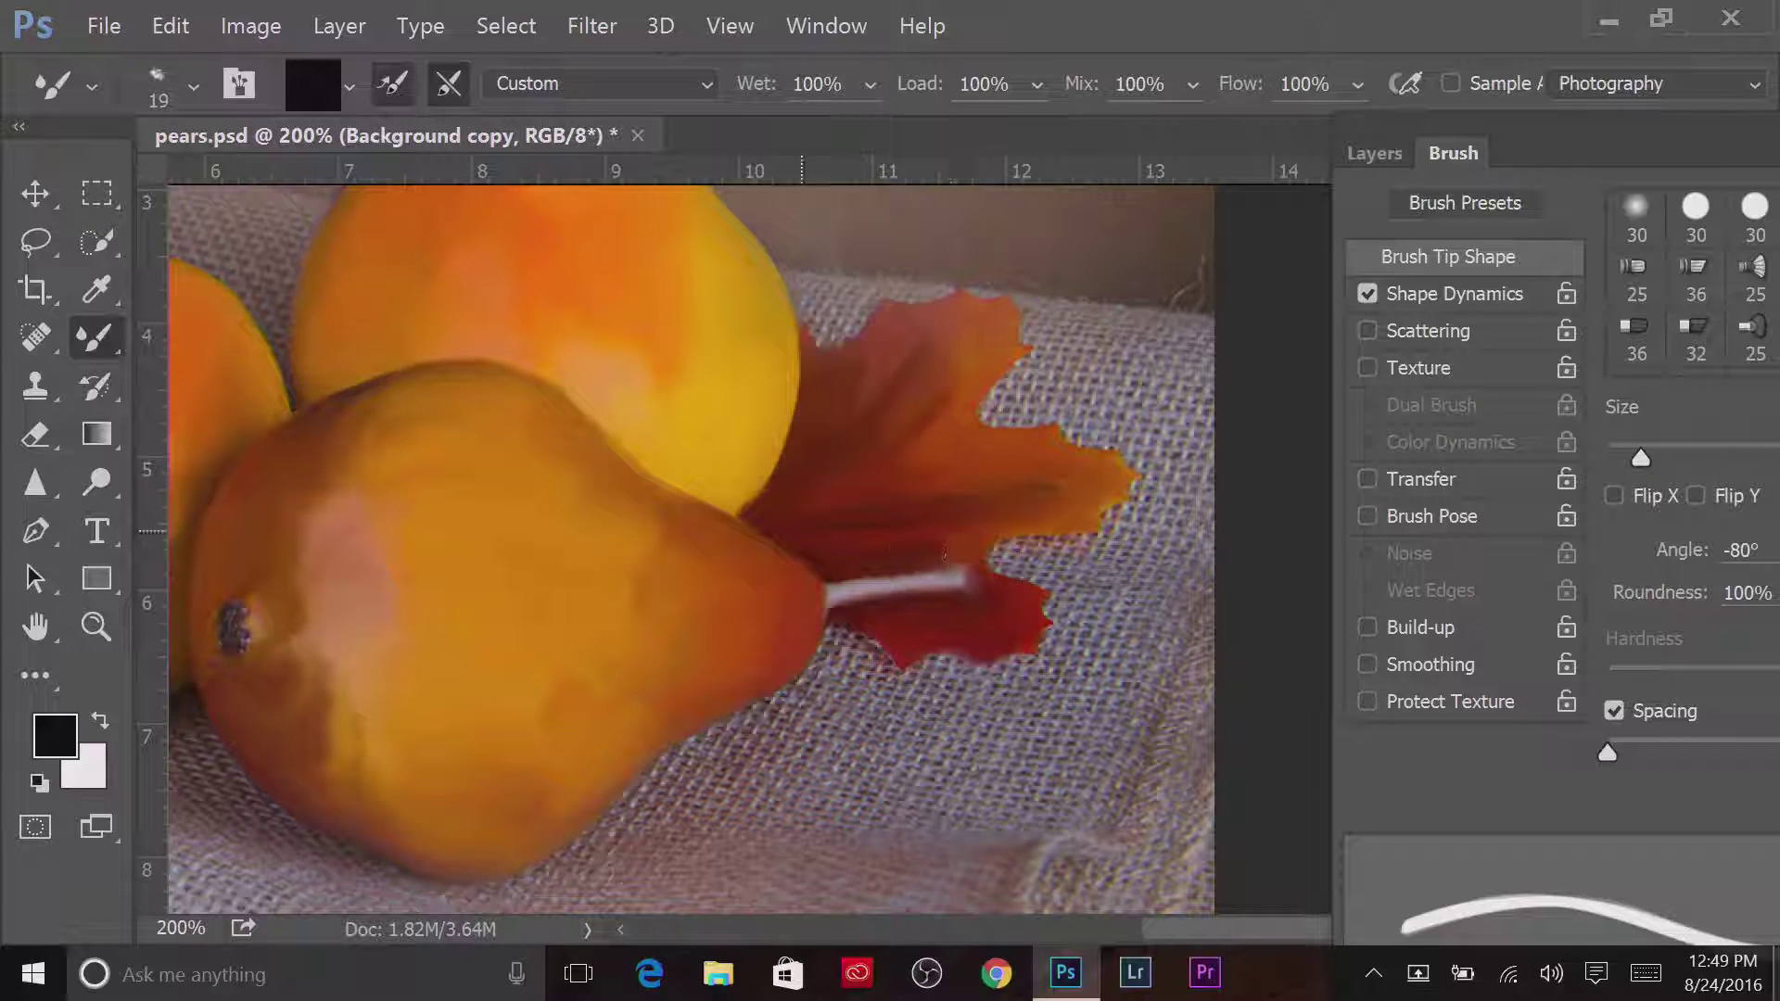
At brush size 14, soften the pear's blossom end and upper edge, then repaint the left pear's stem
key(bracketleft)
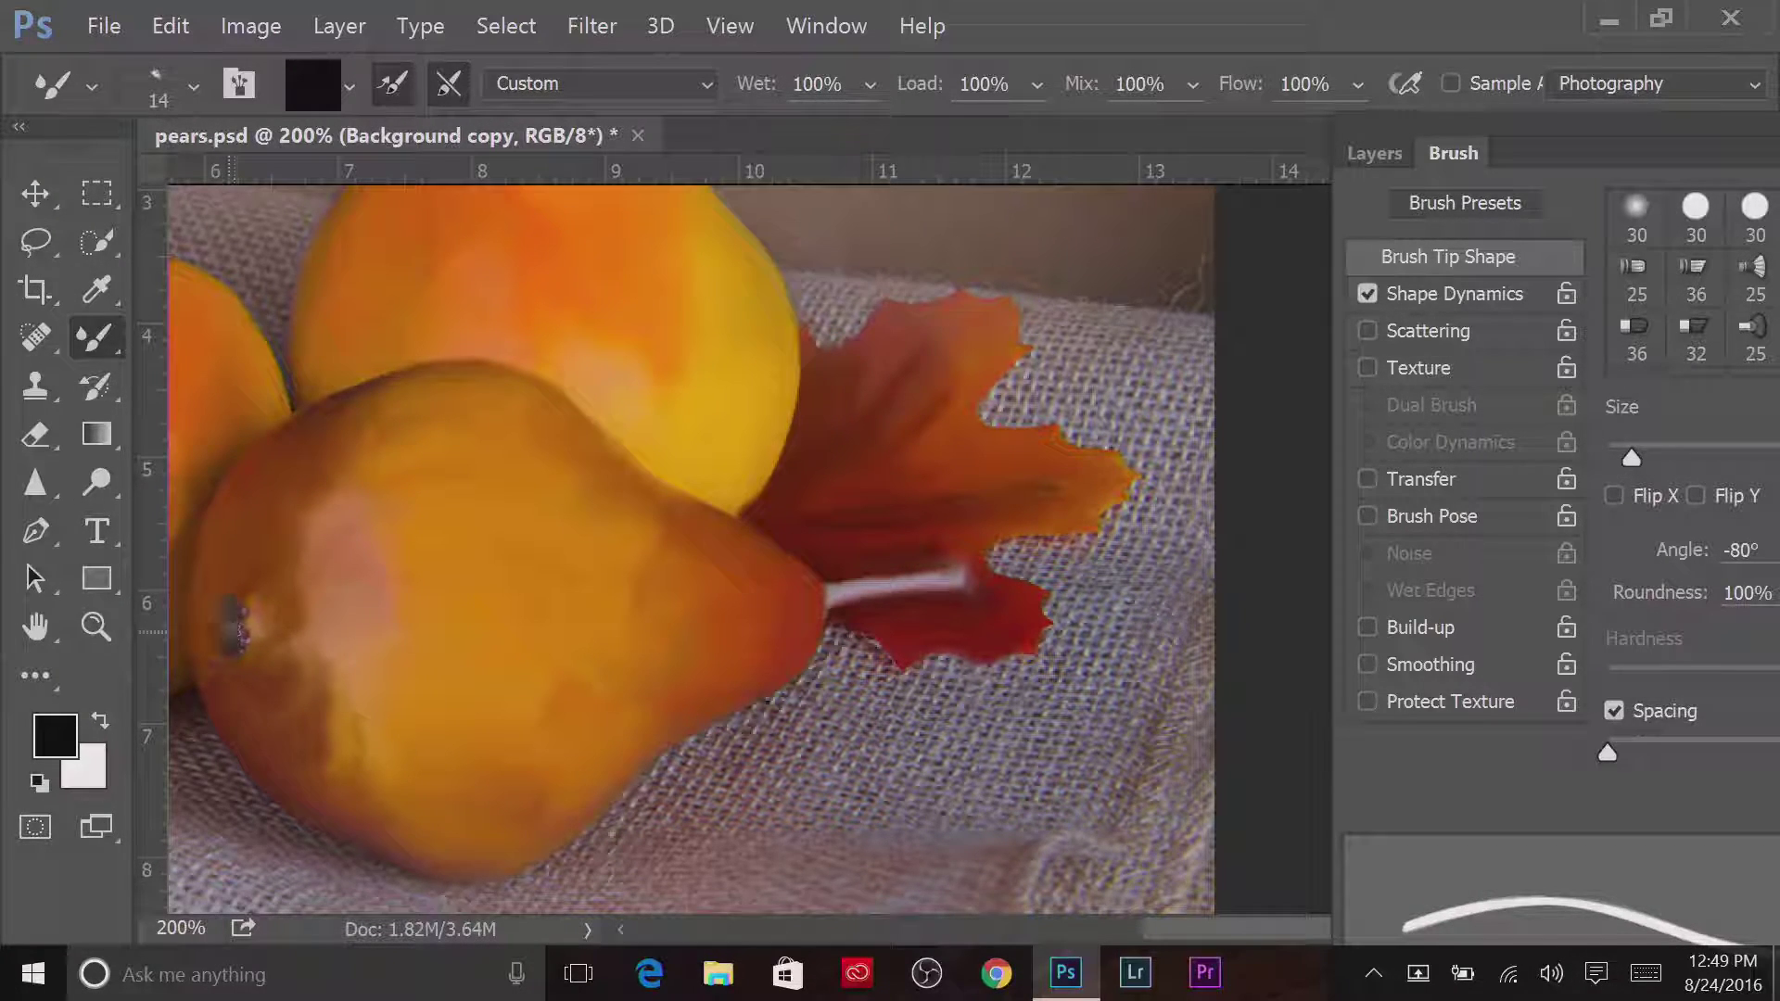
drag(232, 633, 215, 675)
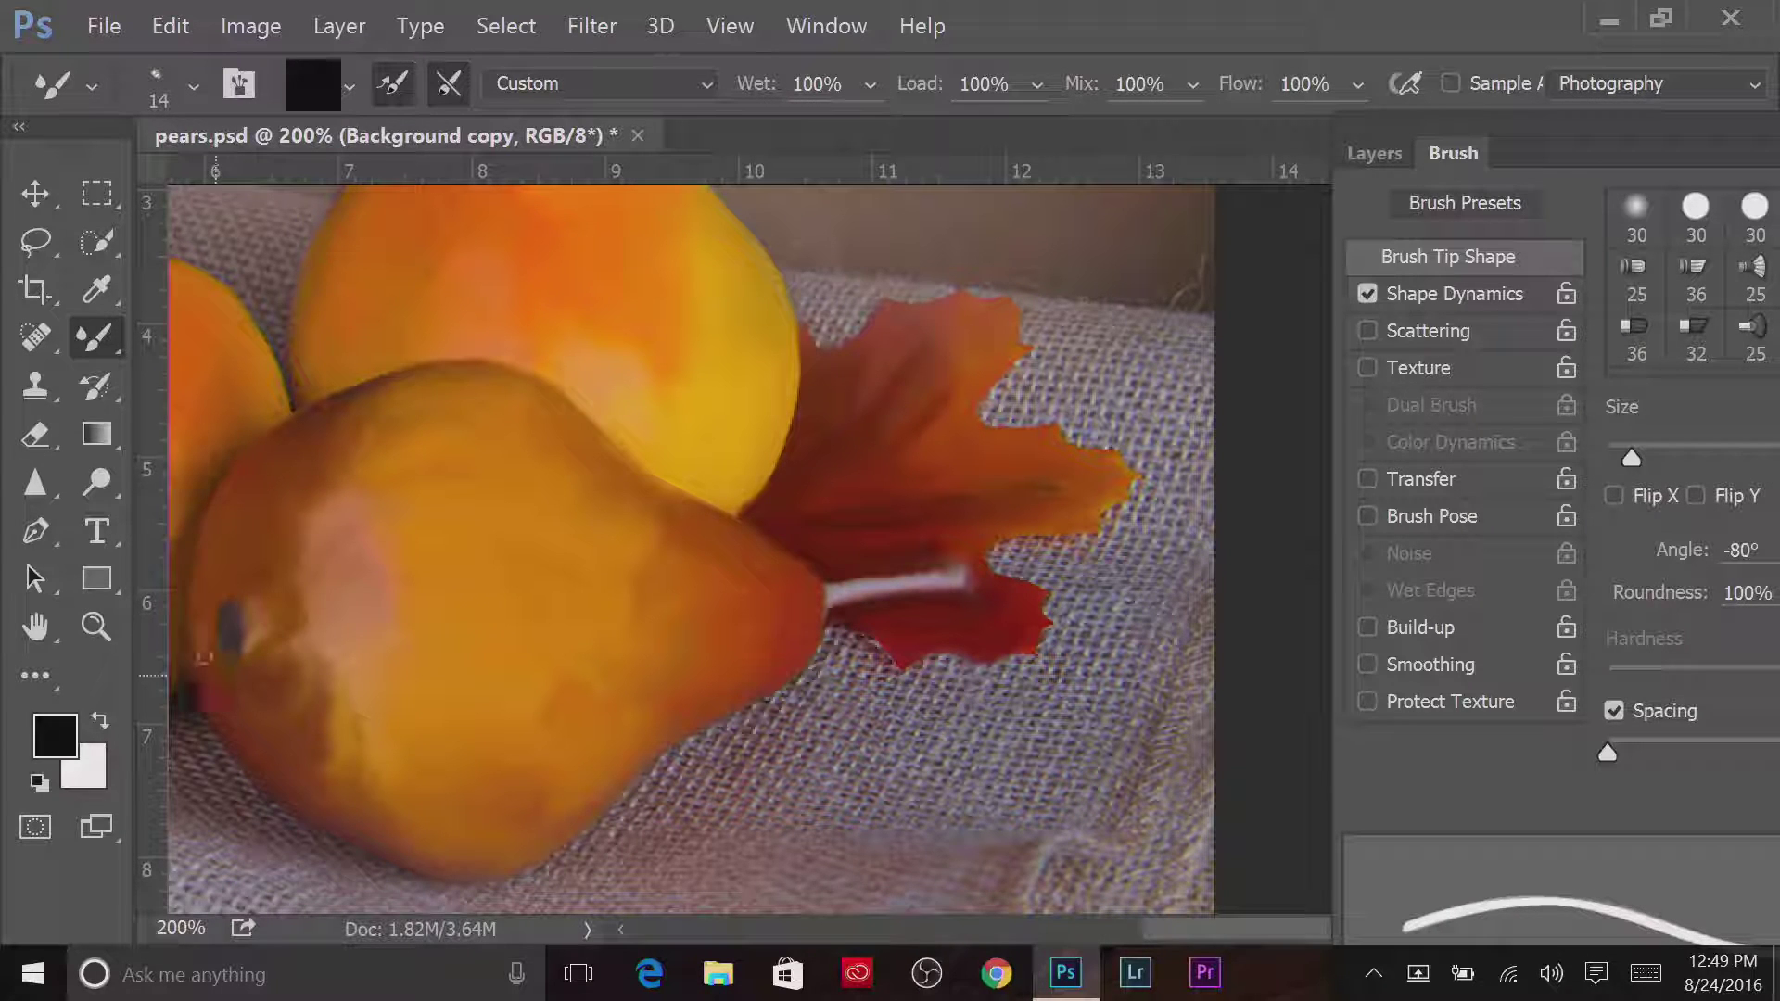
drag(336, 402, 302, 422)
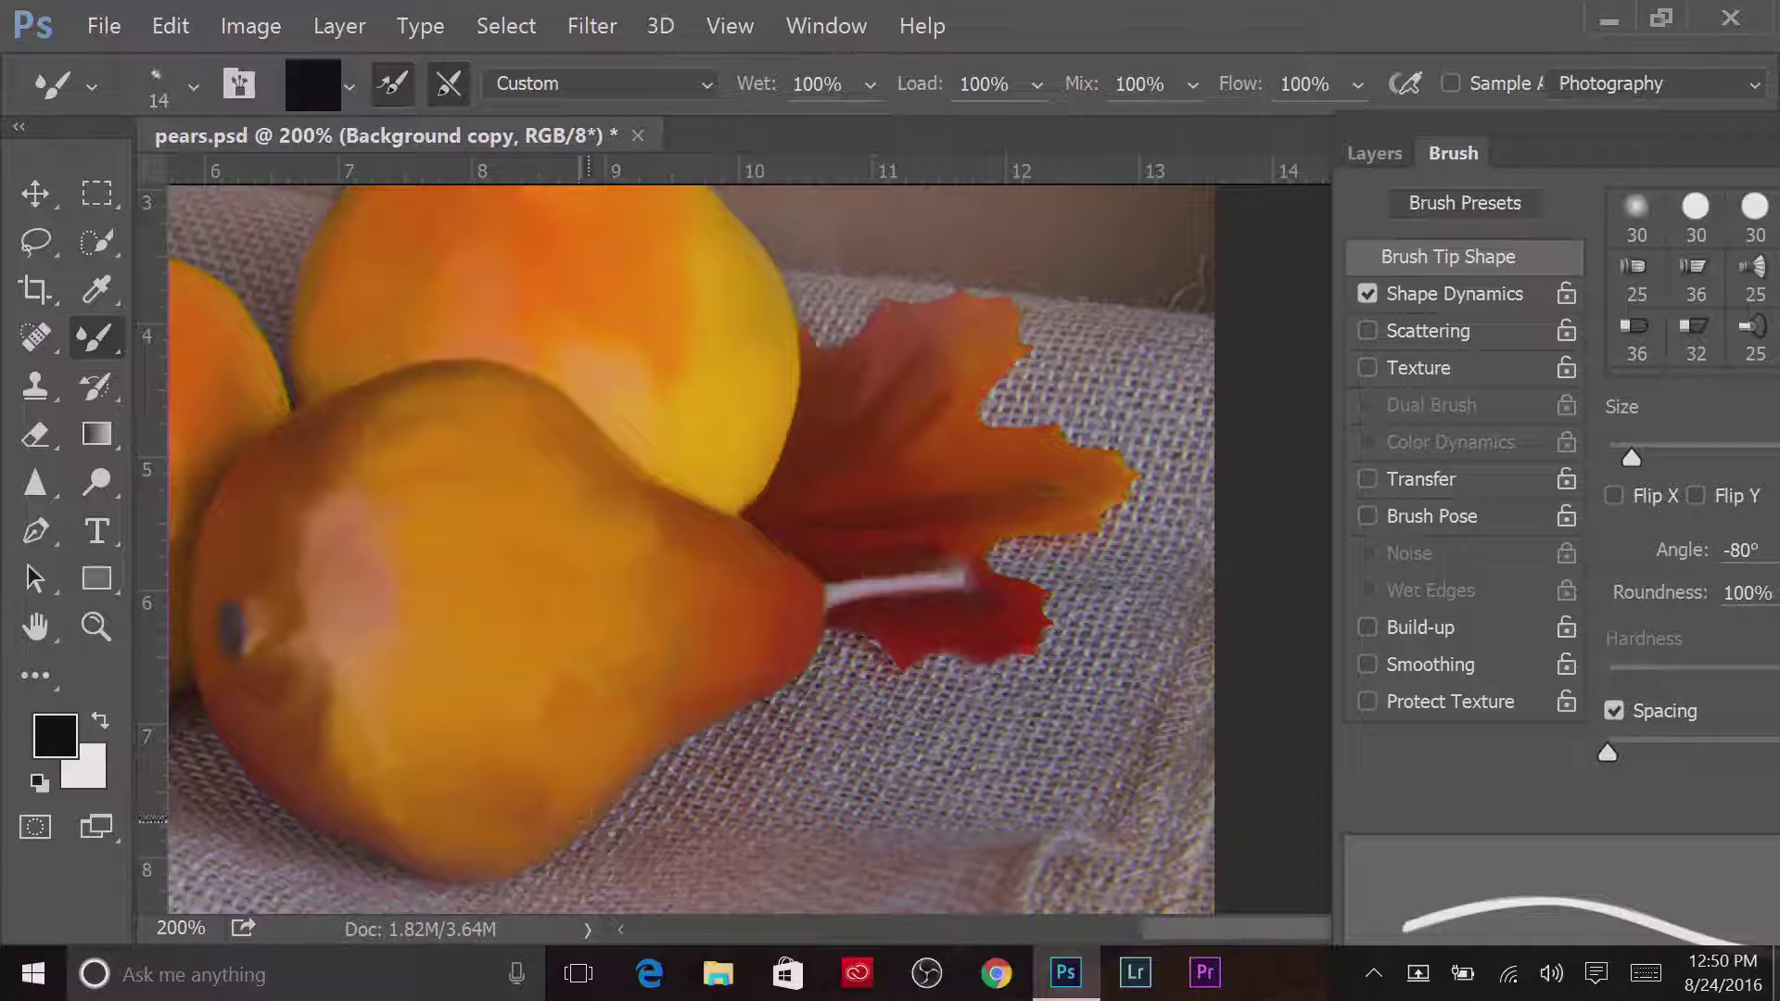
drag(297, 628, 908, 918)
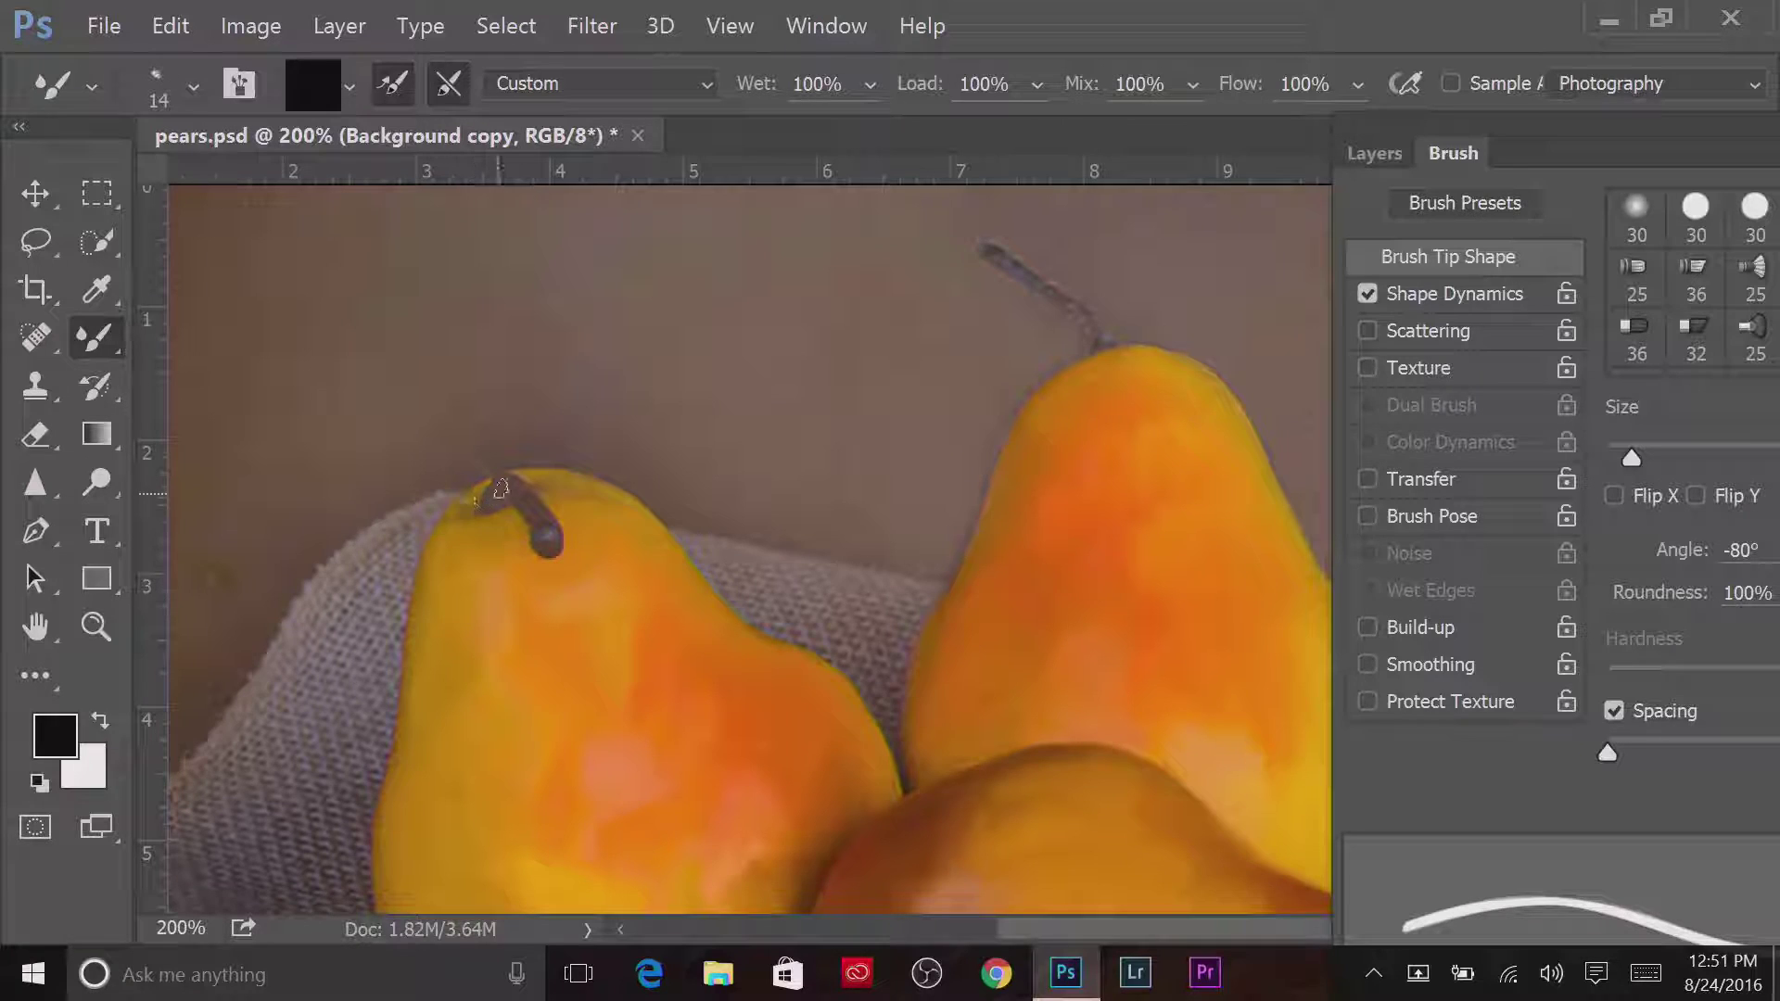
drag(473, 503, 573, 545)
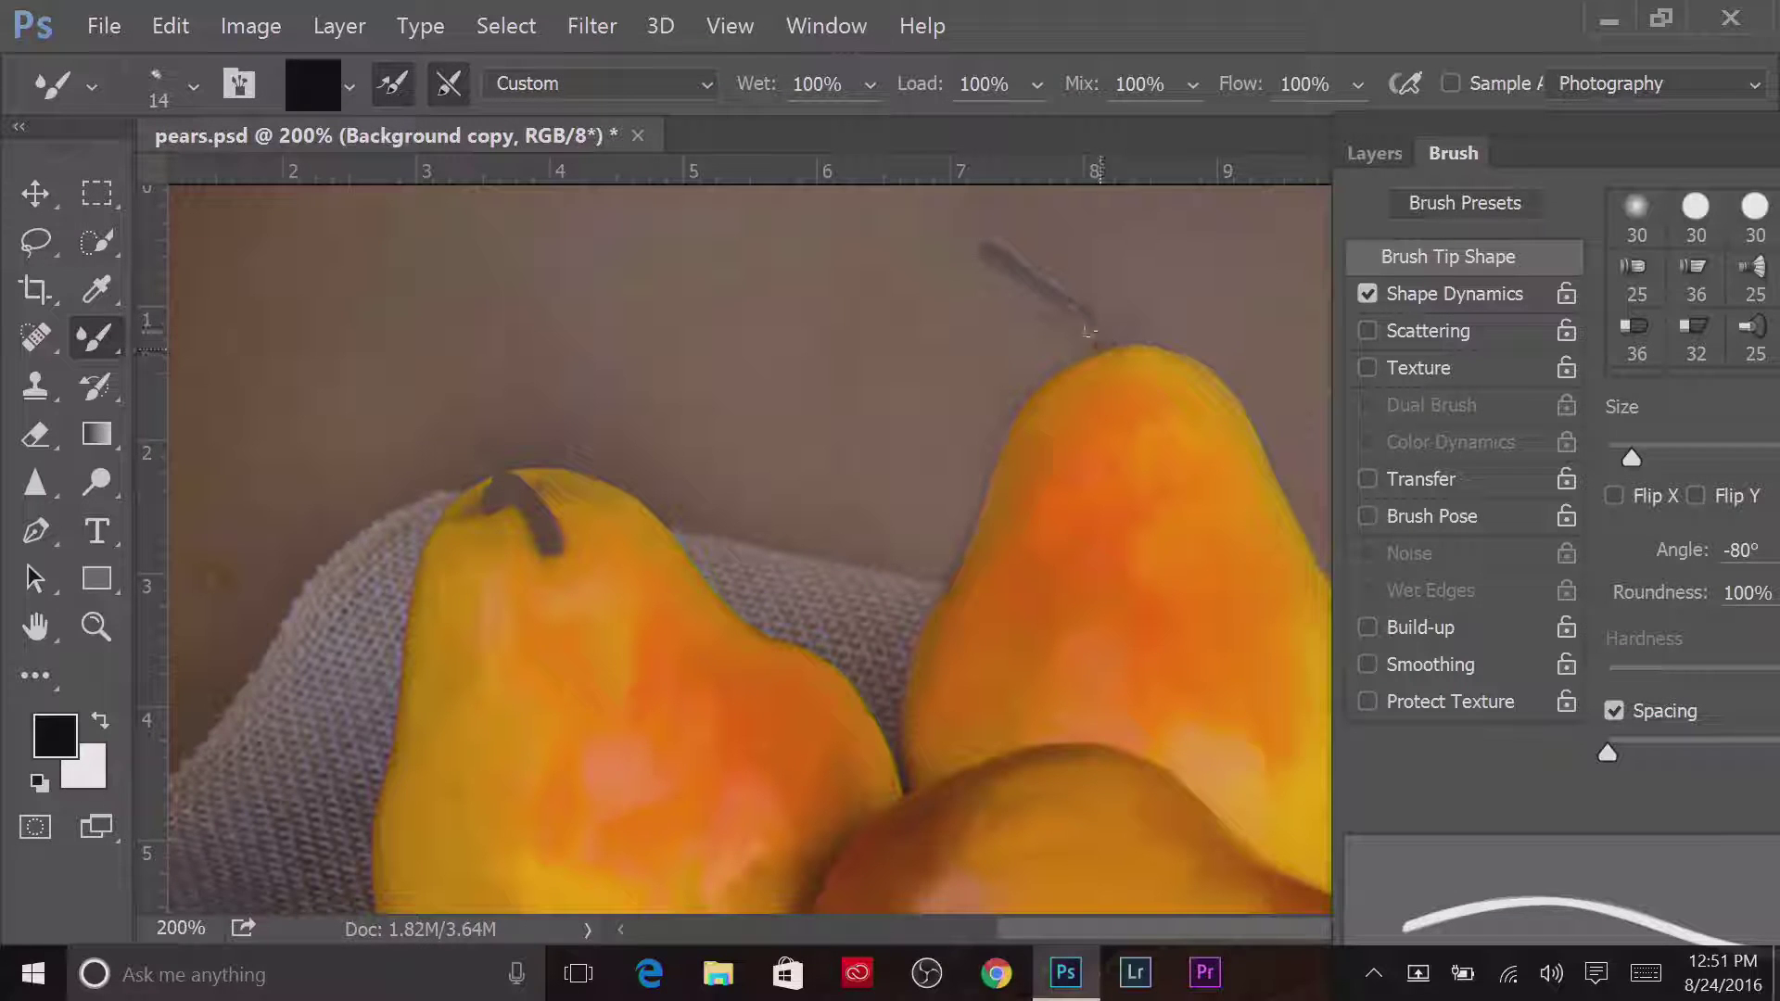
Reframe the view on the left pear and set the Mixer Brush to size 20
key(z)
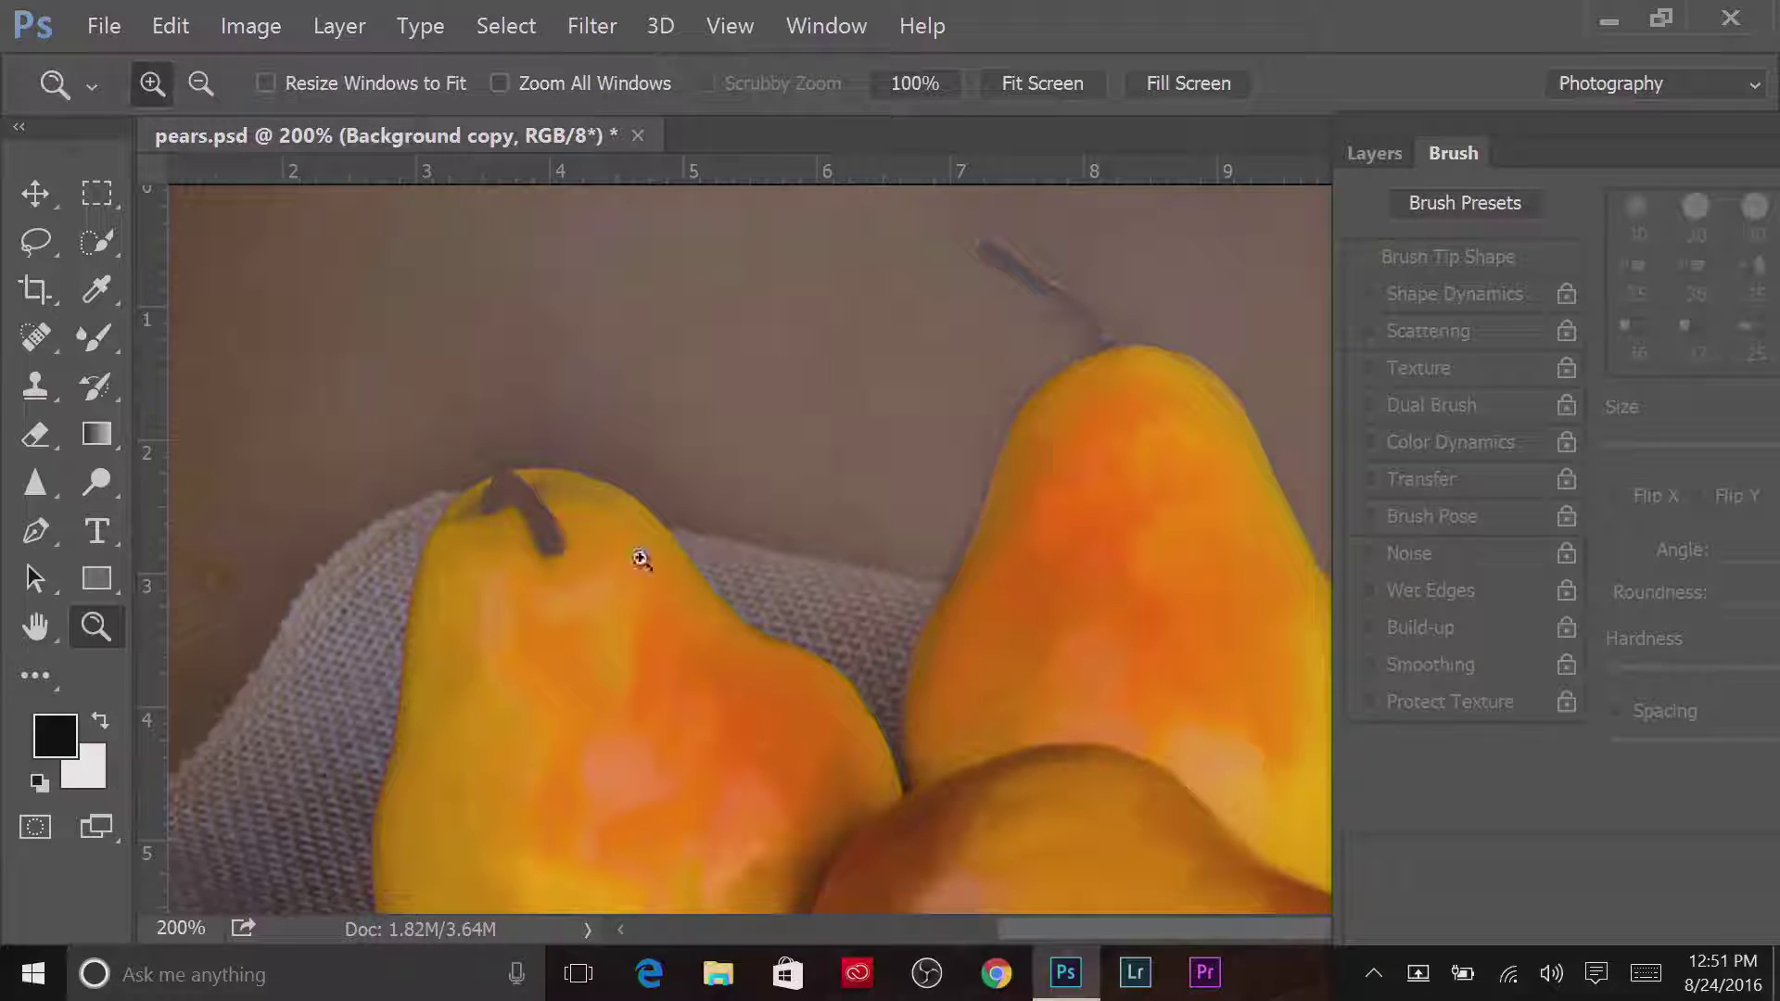
alt+click(636, 557)
alt+click(636, 556)
alt+click(636, 557)
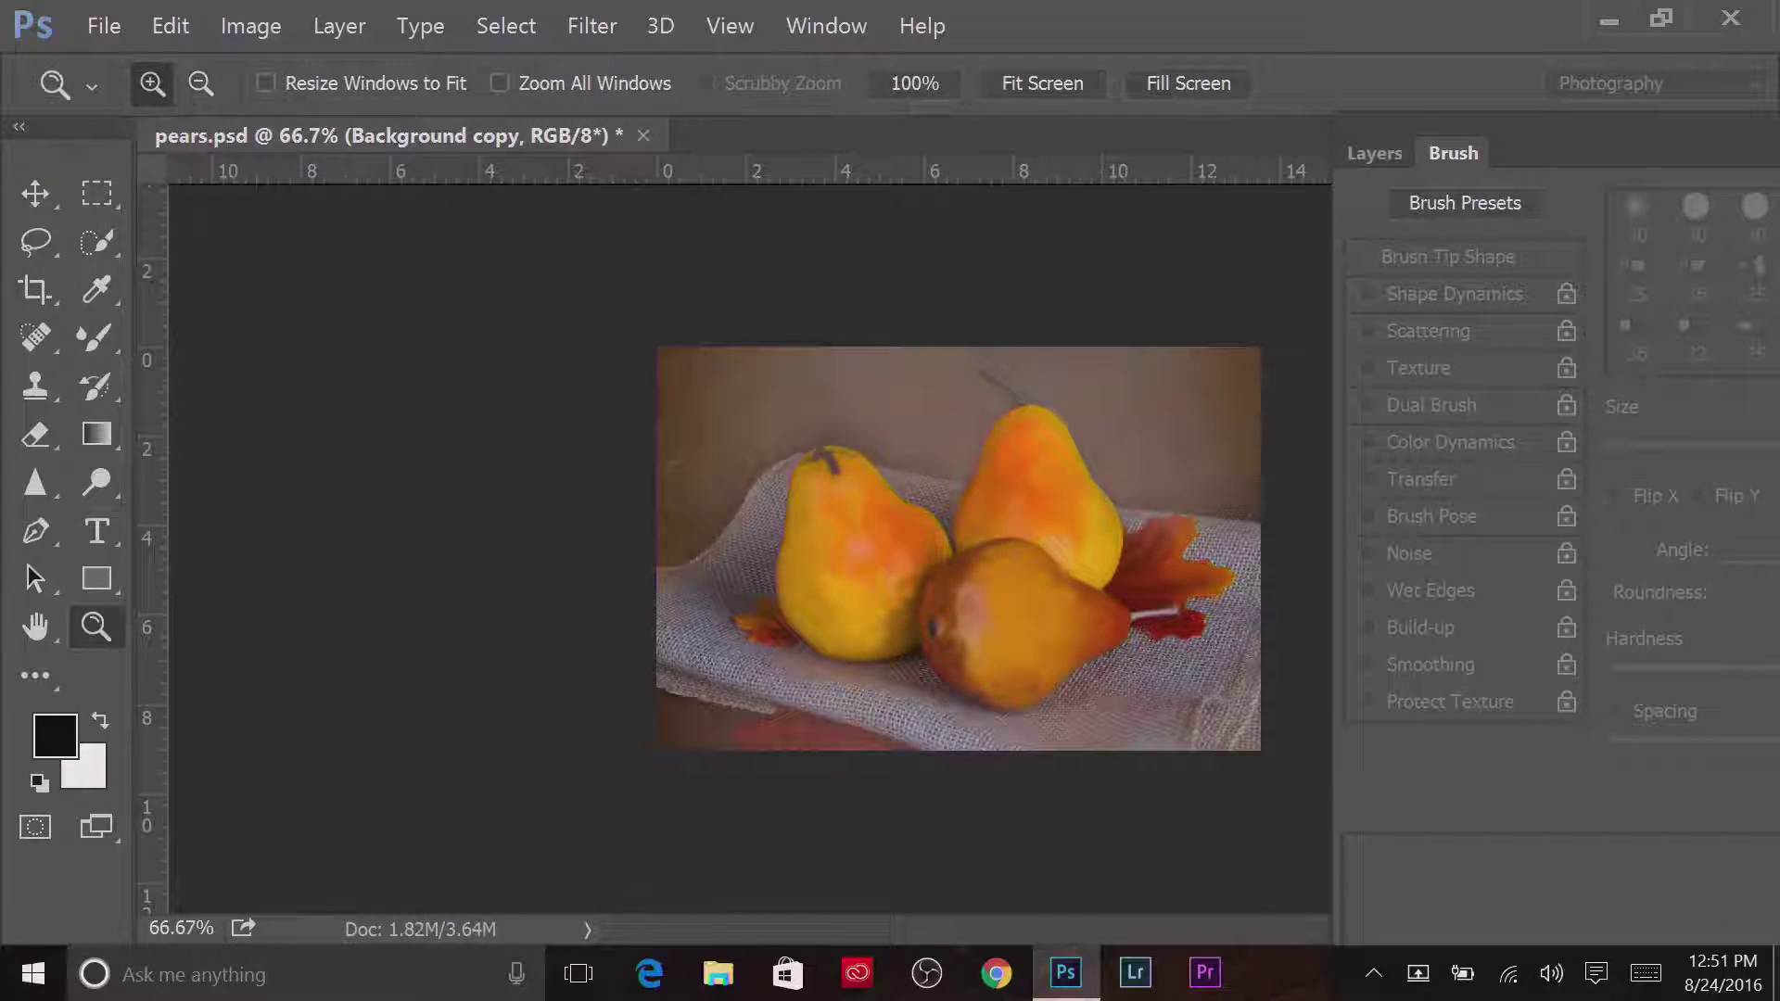
click(913, 528)
click(913, 529)
key(h)
mouse_move(507, 299)
mouse_down()
mouse_move(708, 476)
mouse_move(616, 429)
mouse_up()
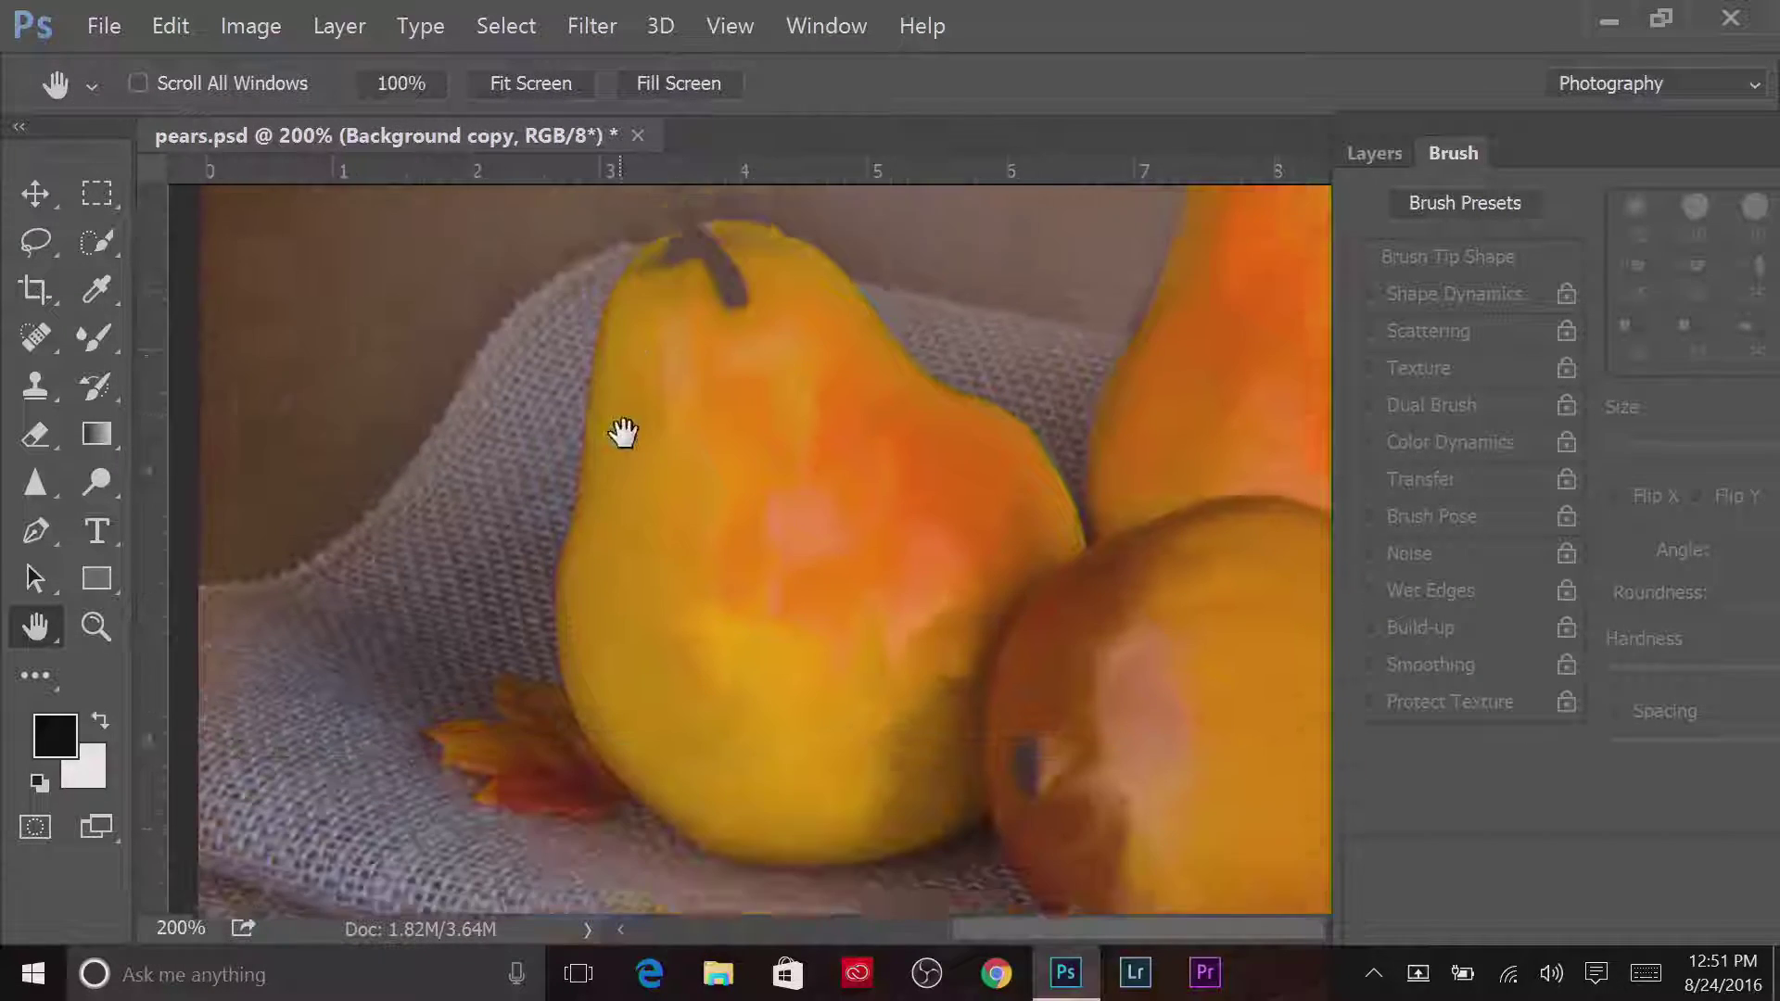
key(b)
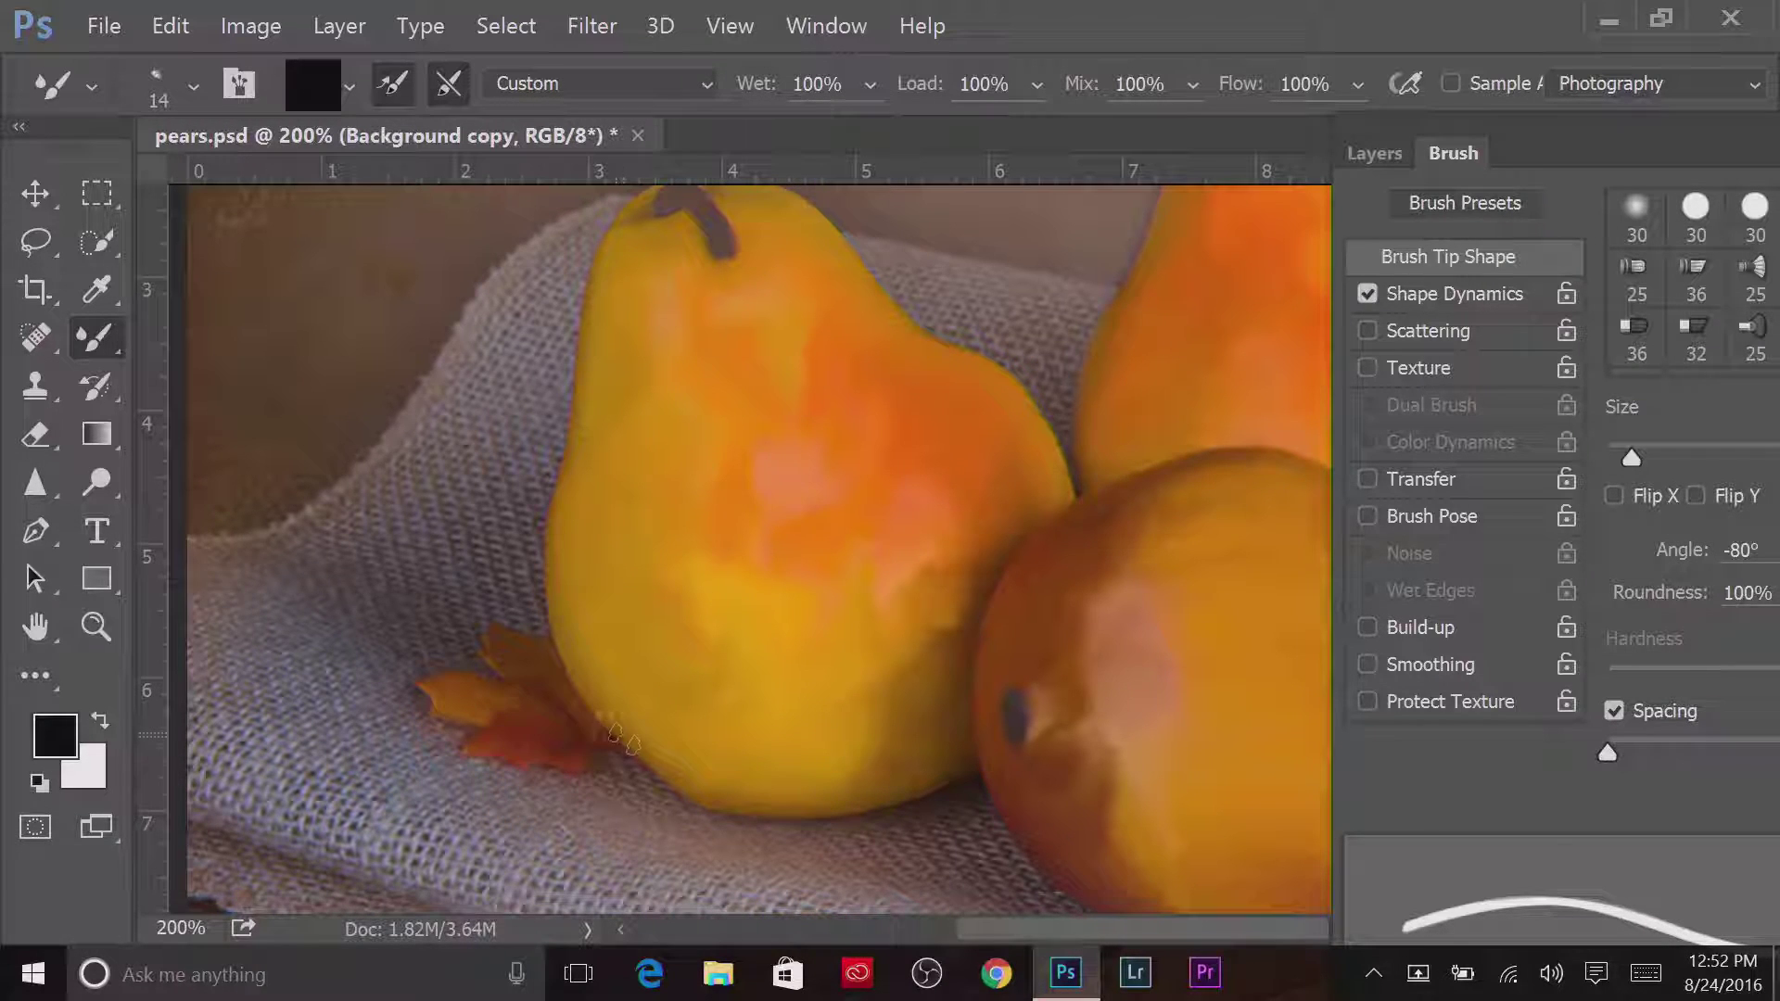
key(bracketright)
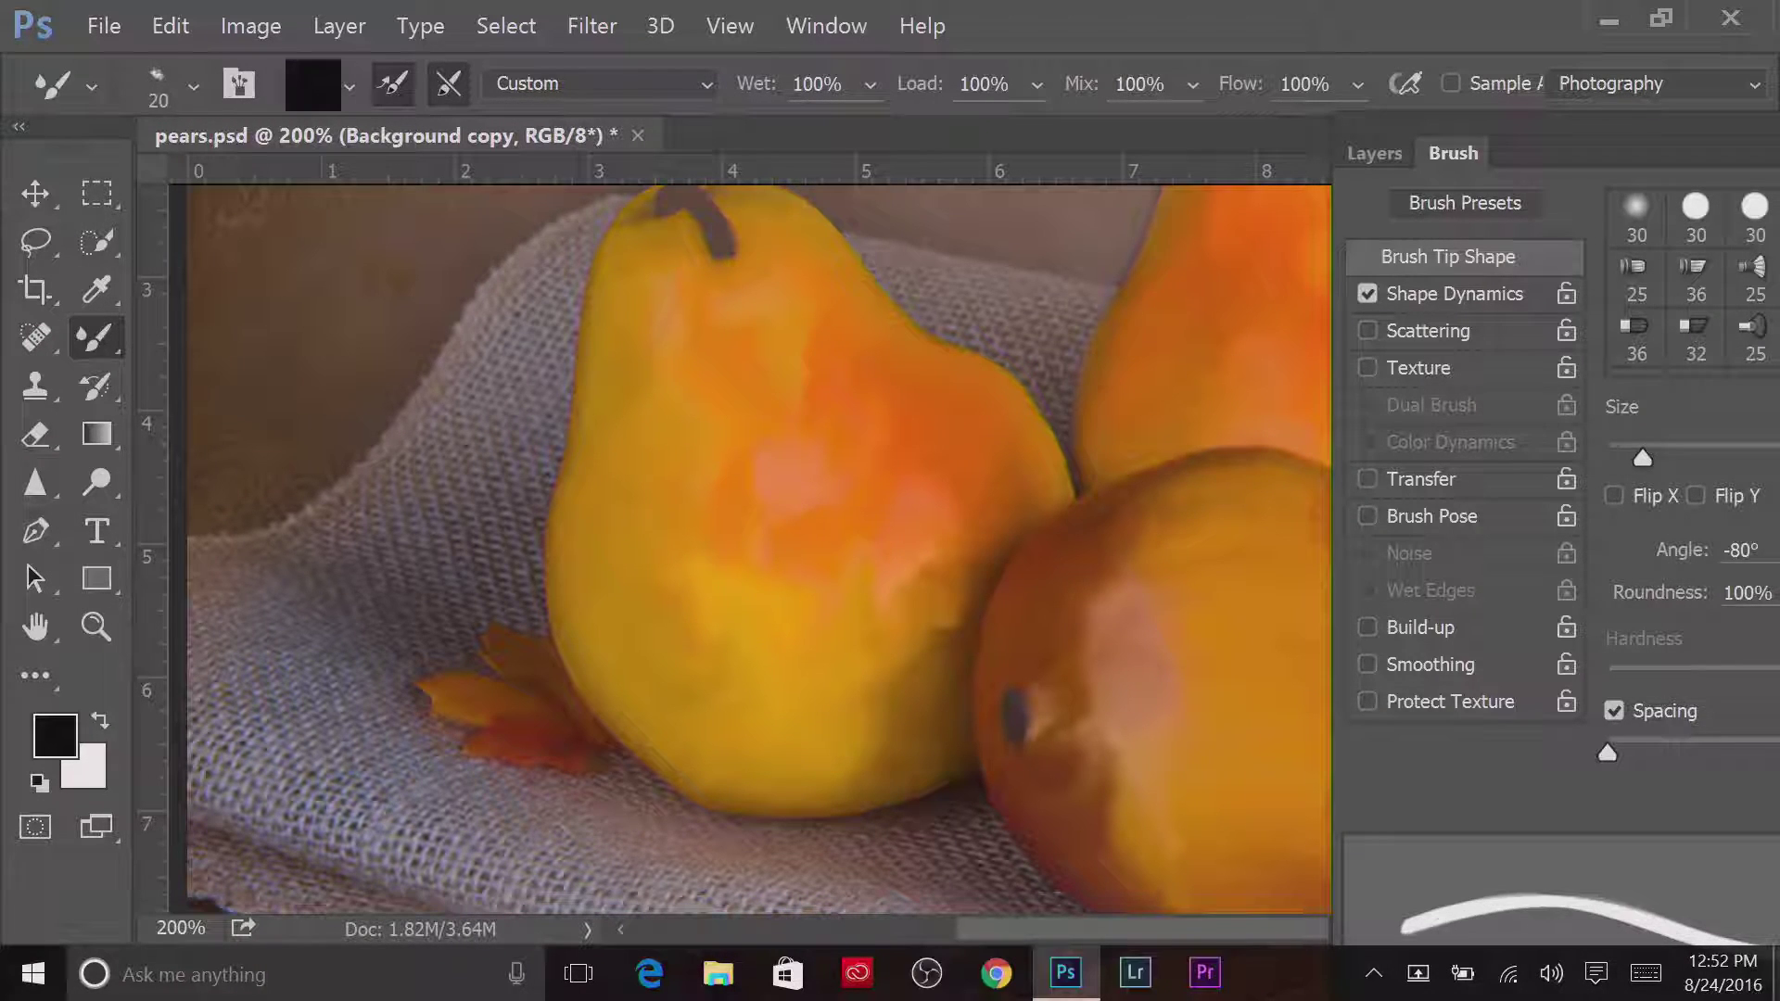
Smear the burlap left of and beside the left pear into soft grey paint
drag(501, 357, 562, 376)
drag(308, 519, 333, 572)
drag(453, 528, 422, 487)
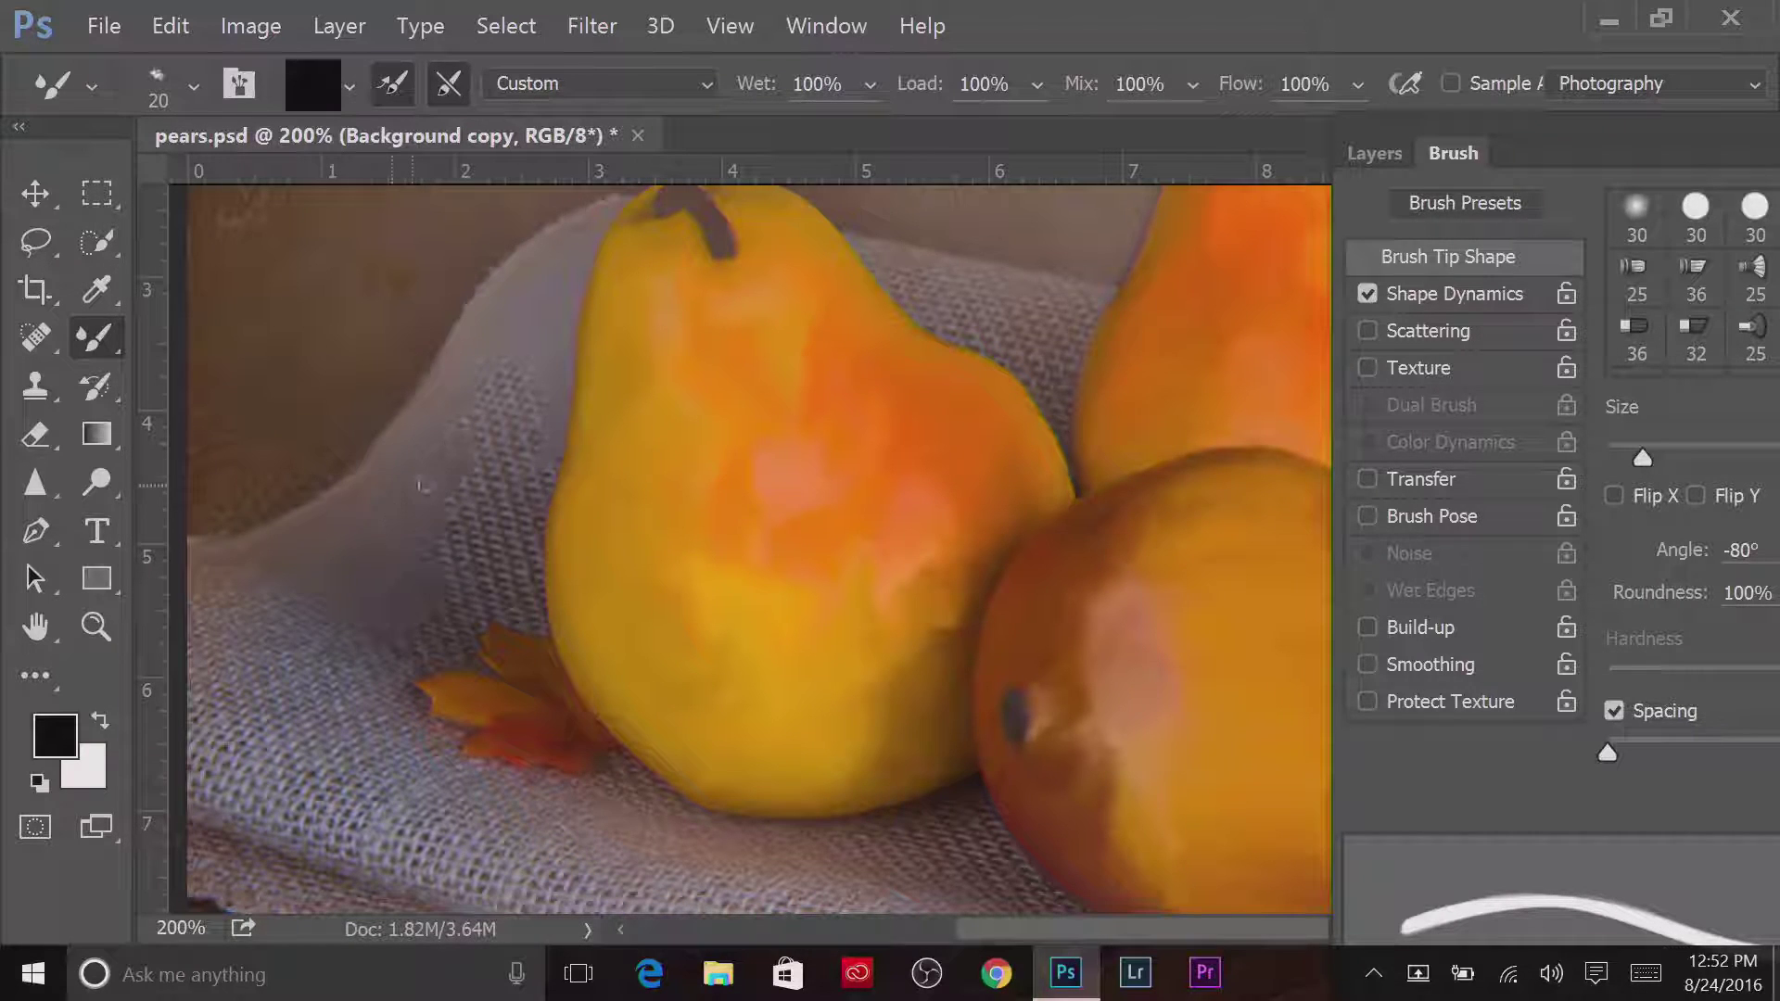
mouse_move(479, 419)
mouse_down()
mouse_move(446, 512)
mouse_move(500, 519)
mouse_move(523, 475)
mouse_up()
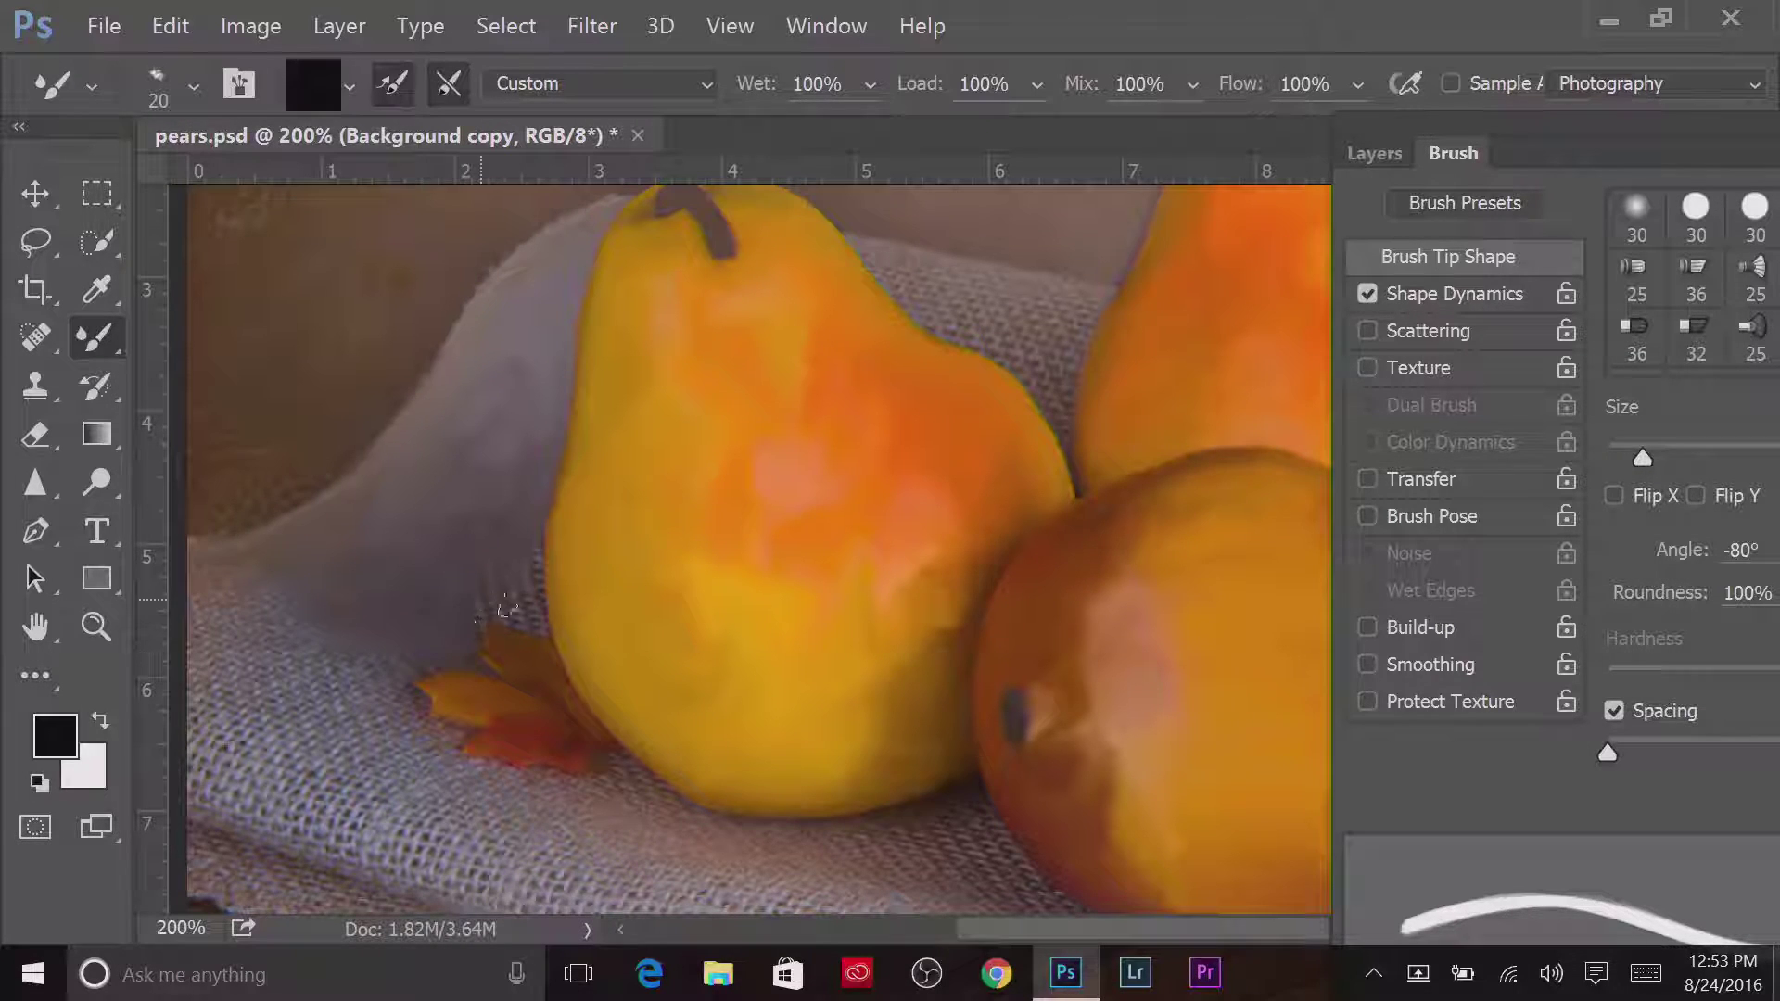
At brush size 18, repaint the shadow under the pear and the burlap between the pears
drag(1642, 458, 1617, 458)
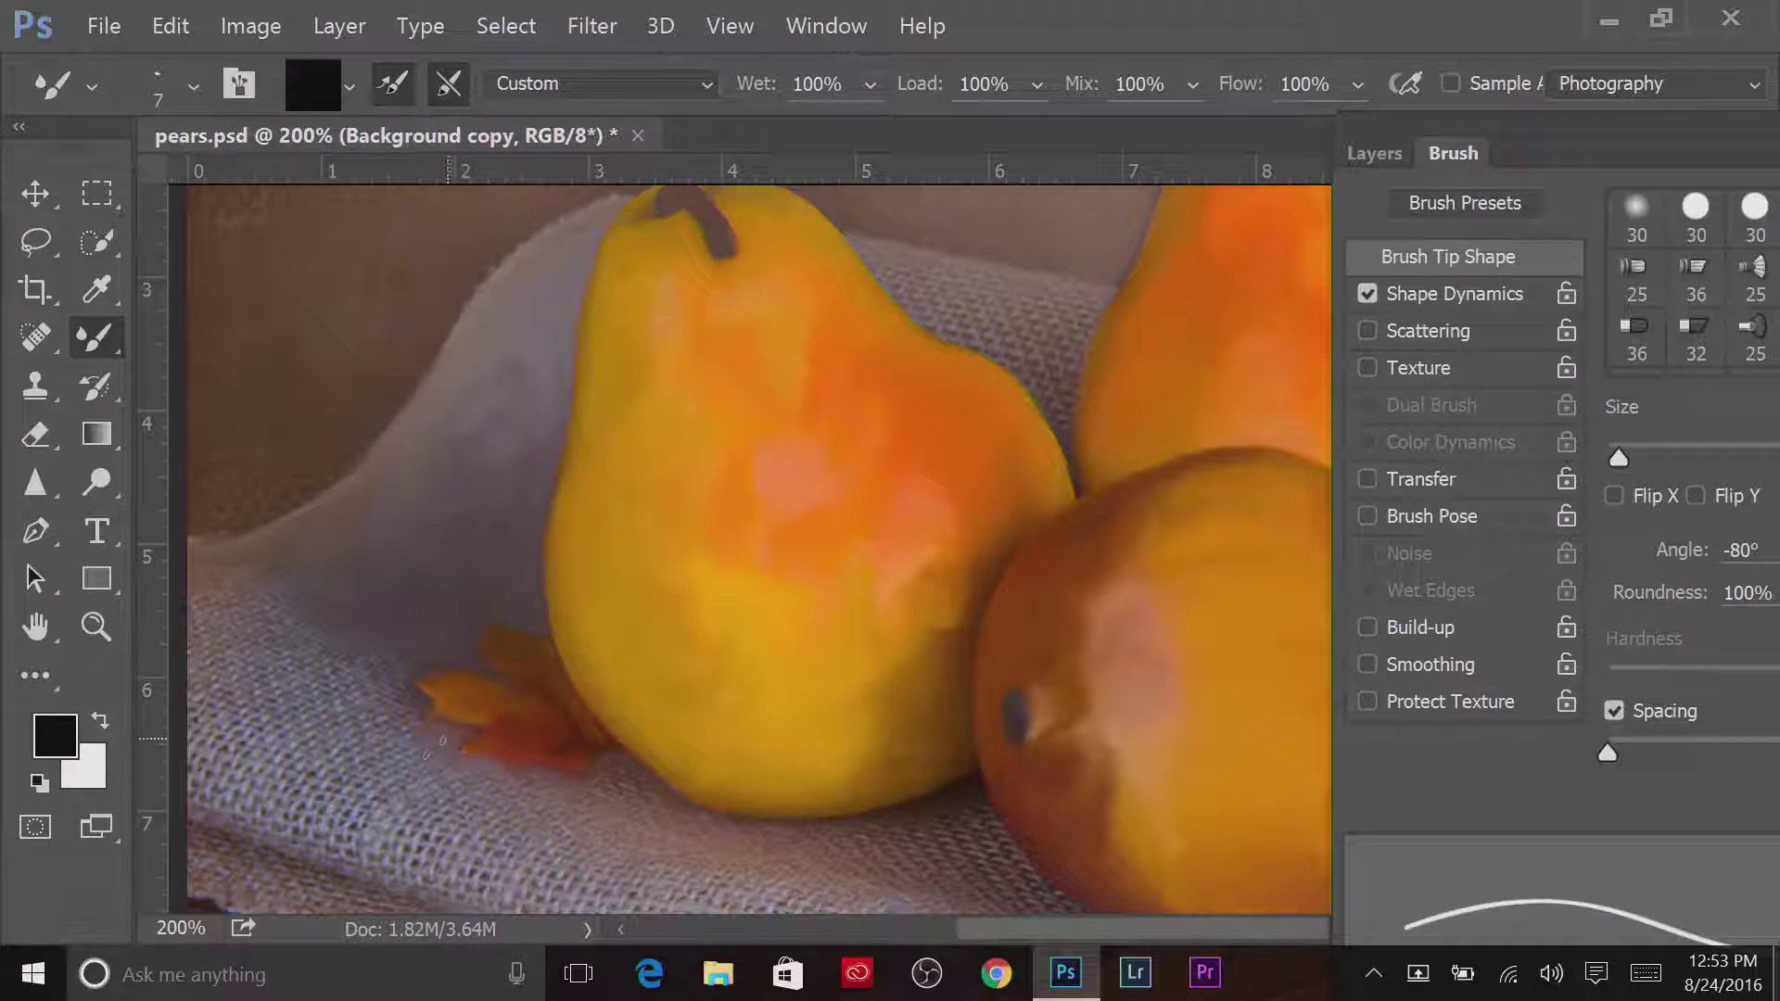
key(bracketright)
key(bracketright)
key(bracketright)
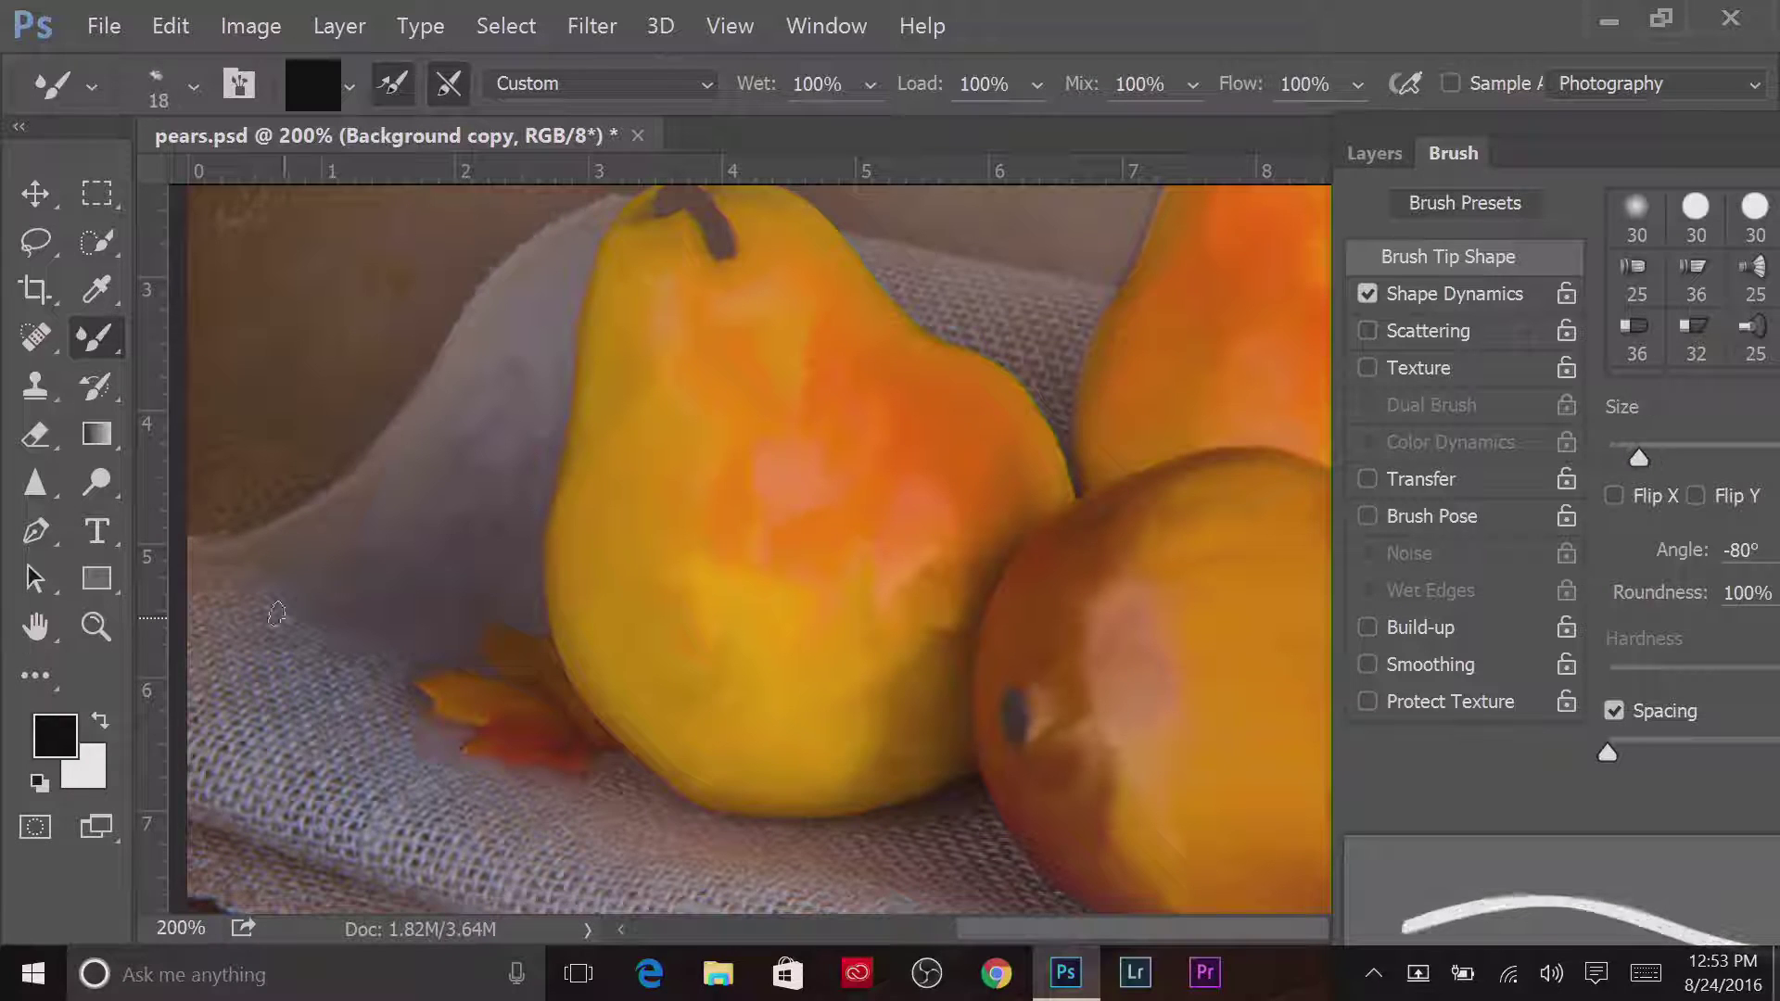
drag(612, 807, 823, 832)
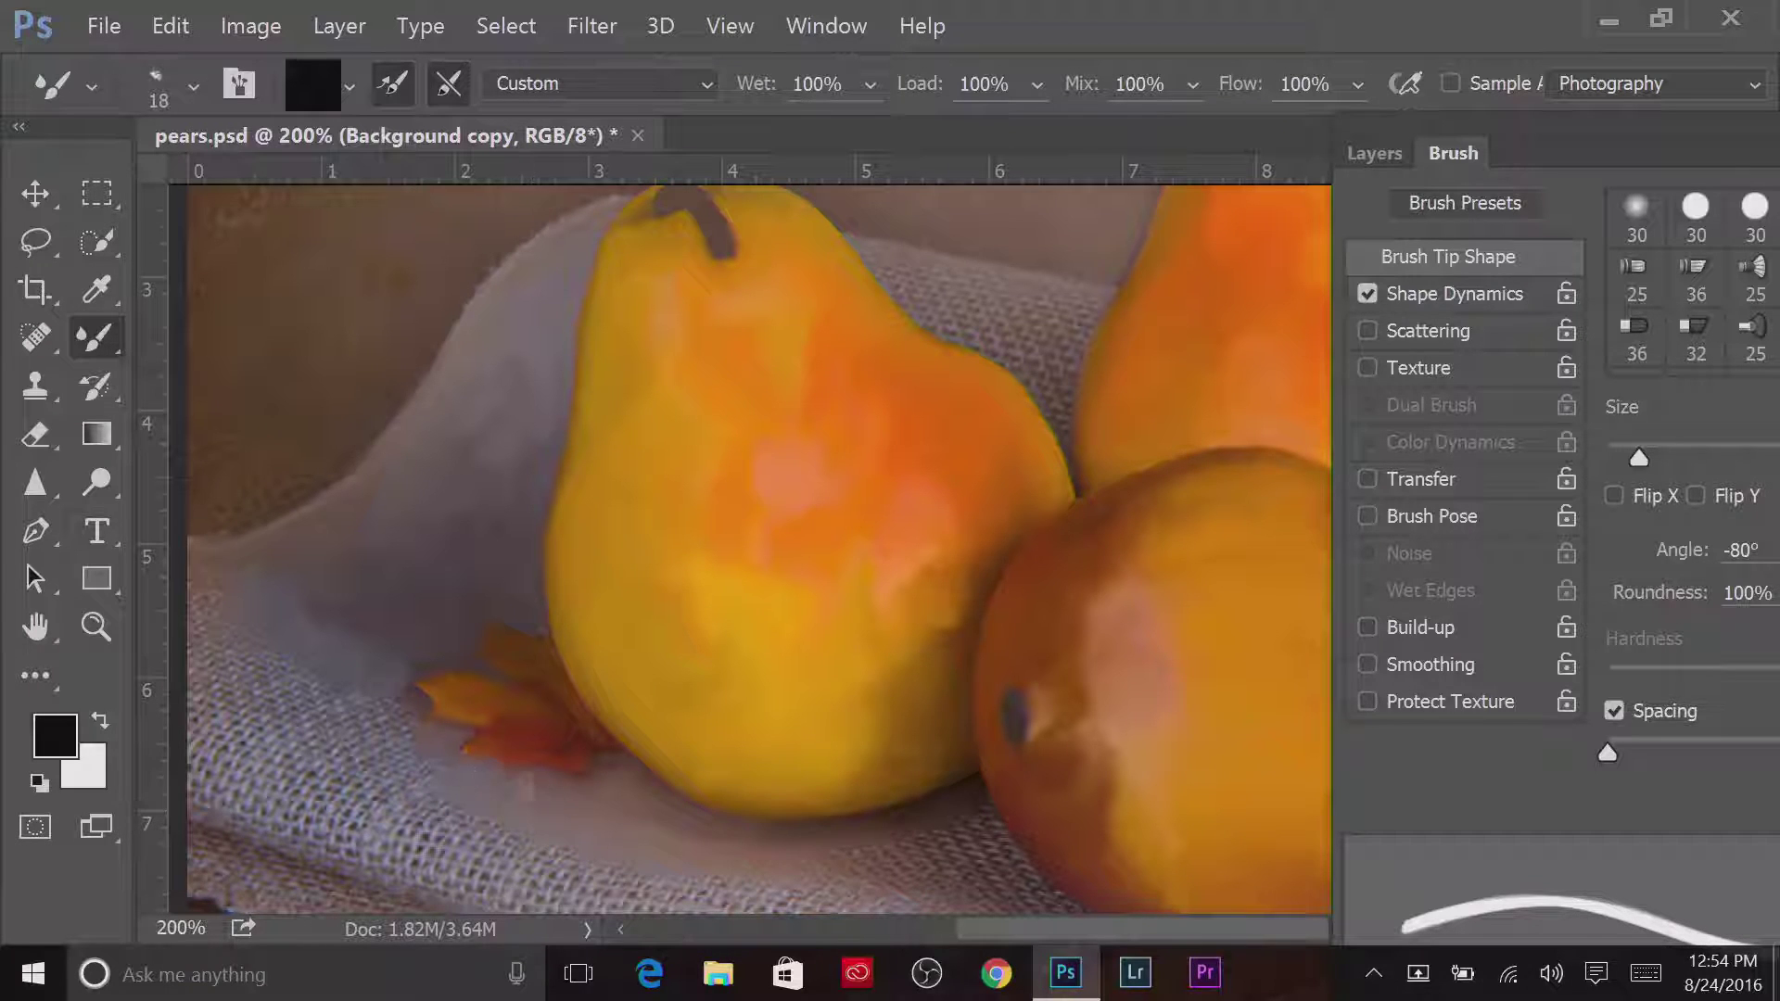
mouse_move(863, 848)
mouse_down()
mouse_move(937, 818)
mouse_move(1001, 844)
mouse_up()
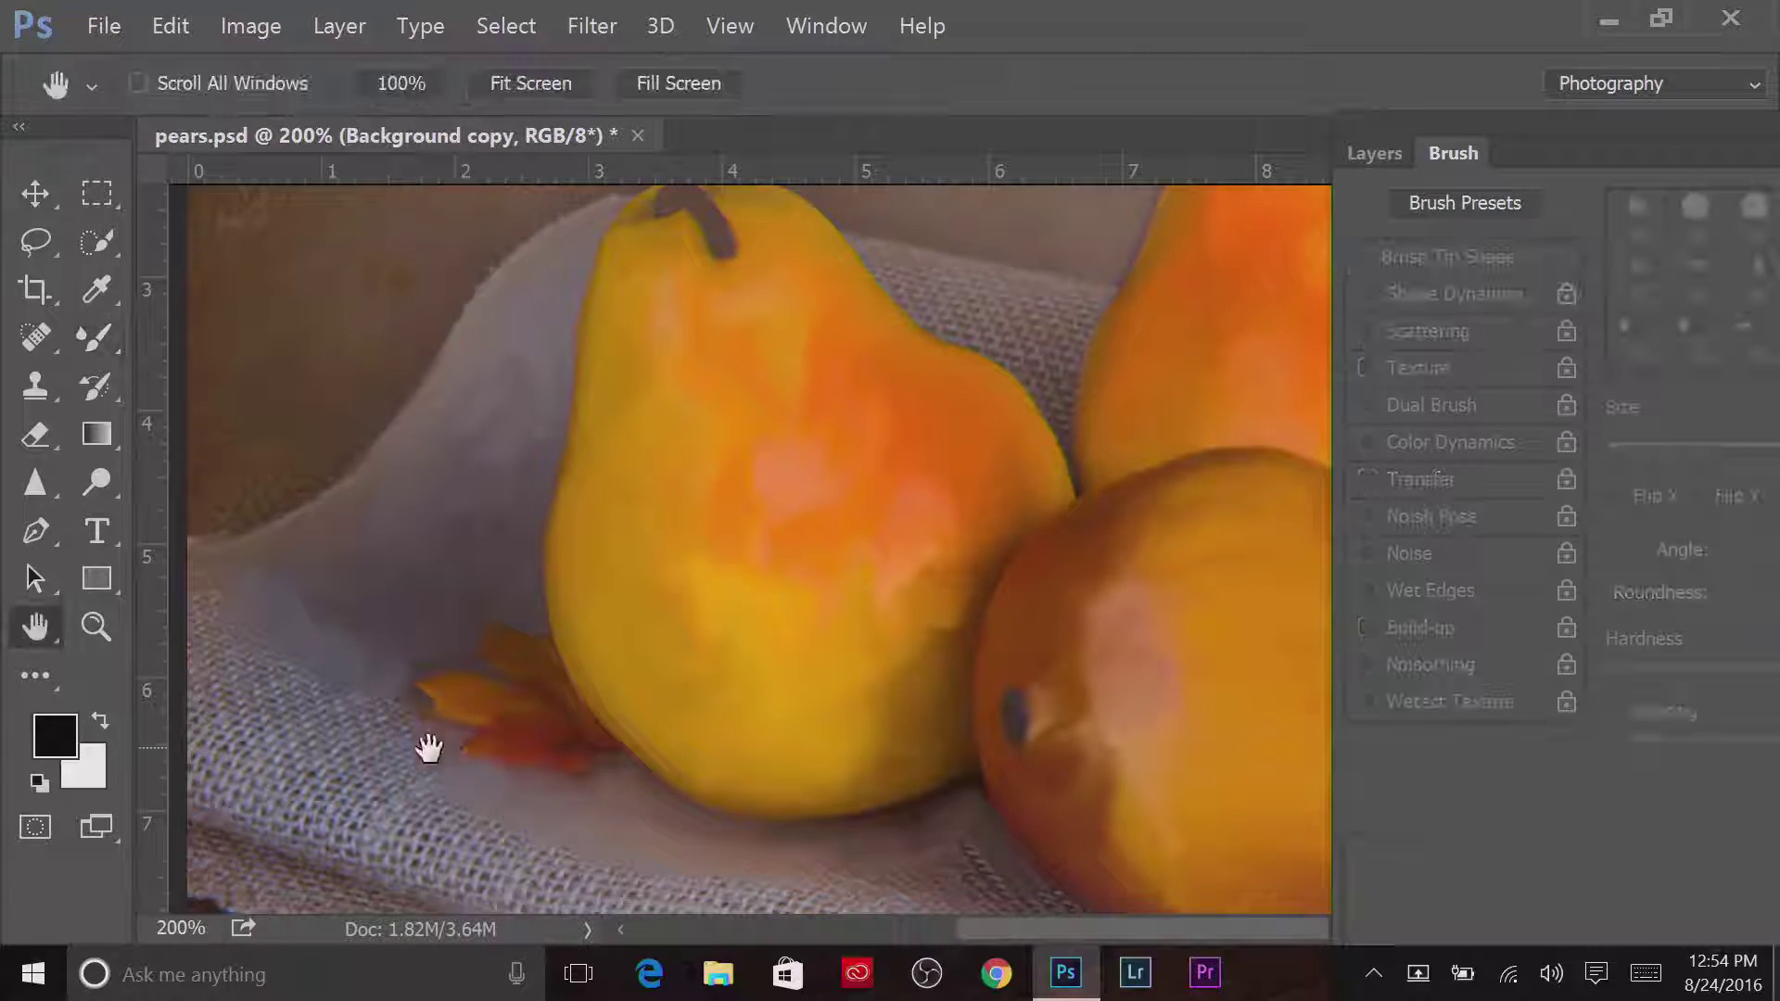
Smooth the burlap along the left edge, lower left and lower centre into grey paint
drag(424, 748, 573, 647)
mouse_move(355, 508)
mouse_down()
mouse_move(390, 698)
mouse_move(340, 593)
mouse_up()
mouse_move(417, 718)
mouse_down()
mouse_move(524, 765)
mouse_move(370, 640)
mouse_move(394, 603)
mouse_move(484, 617)
mouse_up()
mouse_move(575, 756)
mouse_down()
mouse_move(649, 793)
mouse_move(519, 724)
mouse_move(575, 658)
mouse_move(556, 635)
mouse_up()
mouse_move(668, 770)
mouse_down()
mouse_move(751, 825)
mouse_move(835, 816)
mouse_move(964, 867)
mouse_move(899, 797)
mouse_move(1094, 783)
mouse_move(1131, 732)
mouse_move(1202, 799)
mouse_up()
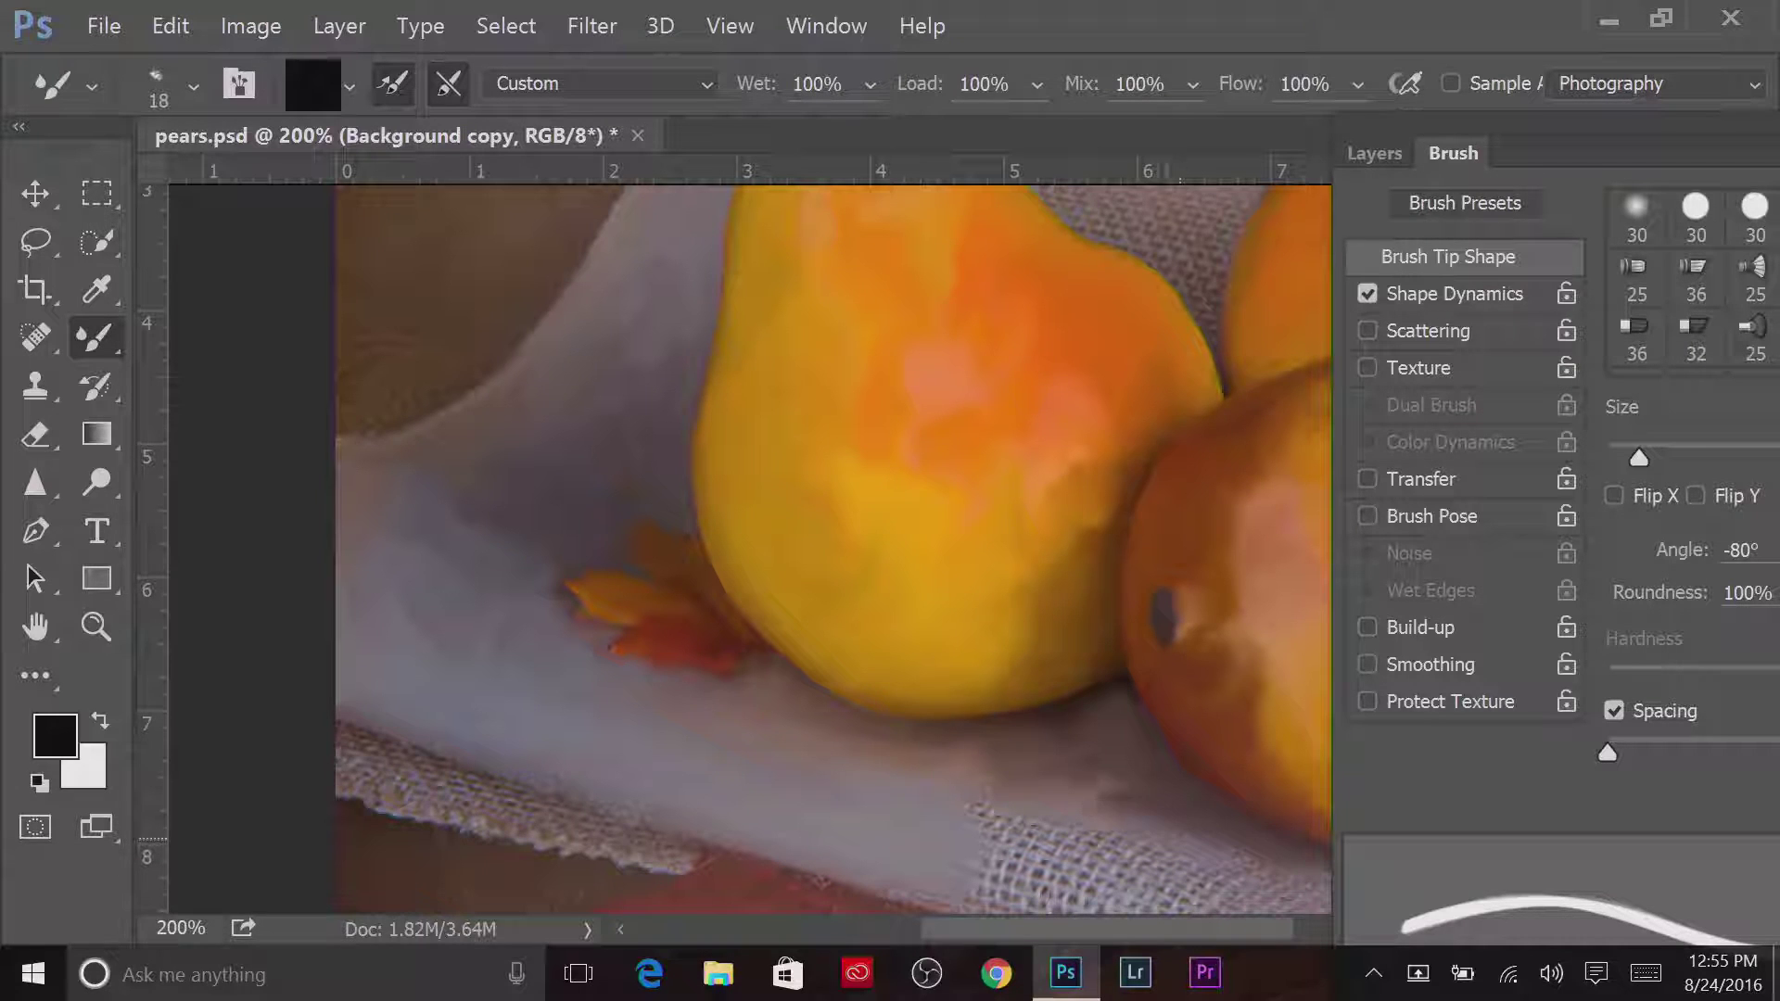
drag(343, 769, 553, 814)
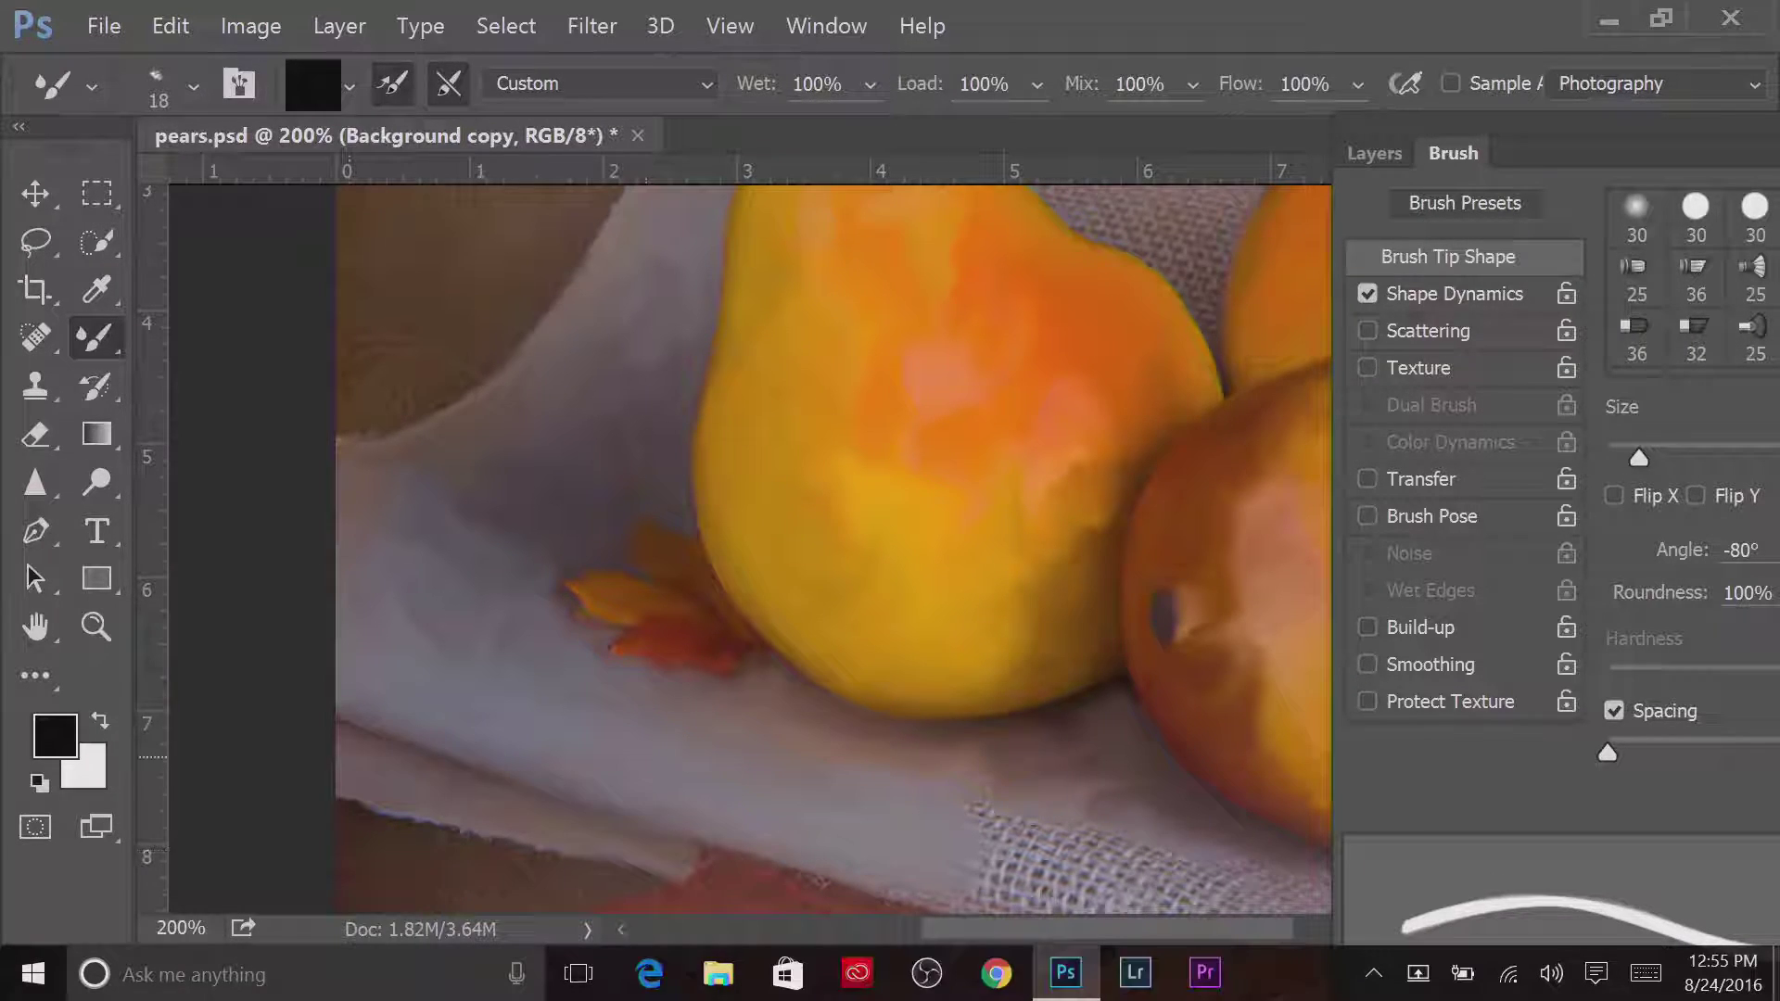
Smear the burlap below and along the front pear's lower-right edge into grey cloth
mouse_move(886, 804)
mouse_down()
mouse_move(616, 684)
mouse_move(408, 641)
mouse_move(621, 723)
mouse_up()
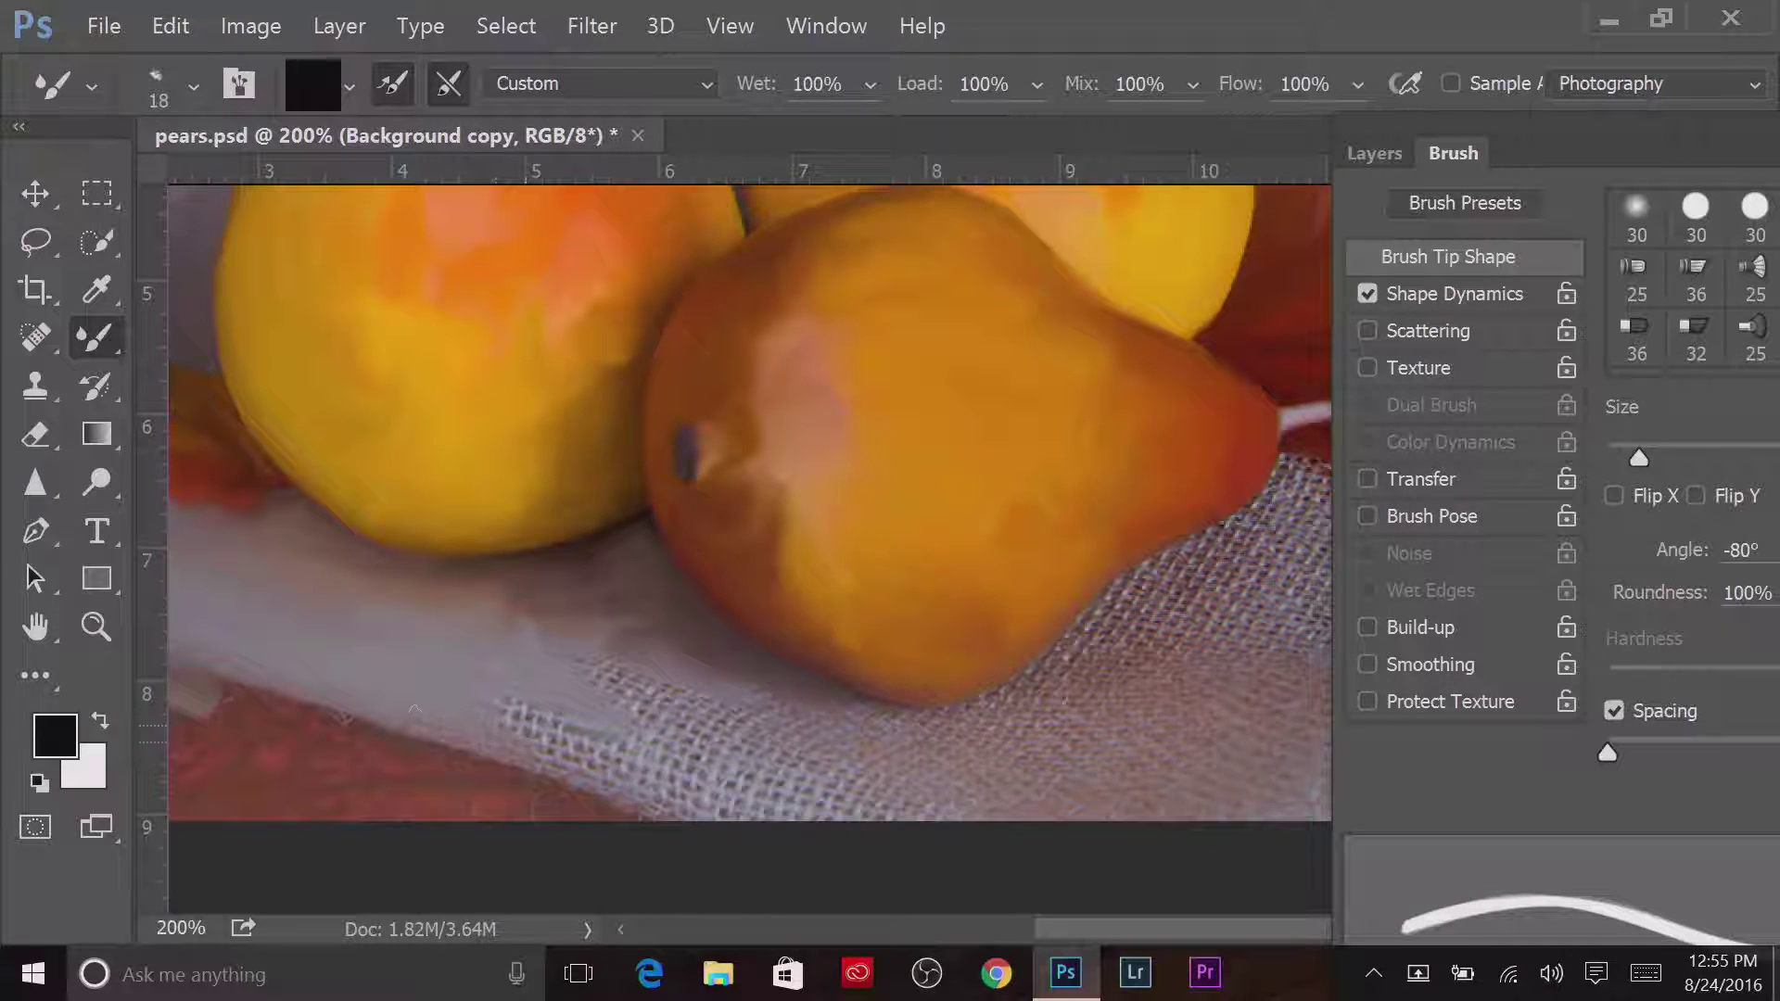
drag(510, 704, 580, 755)
drag(673, 674, 629, 635)
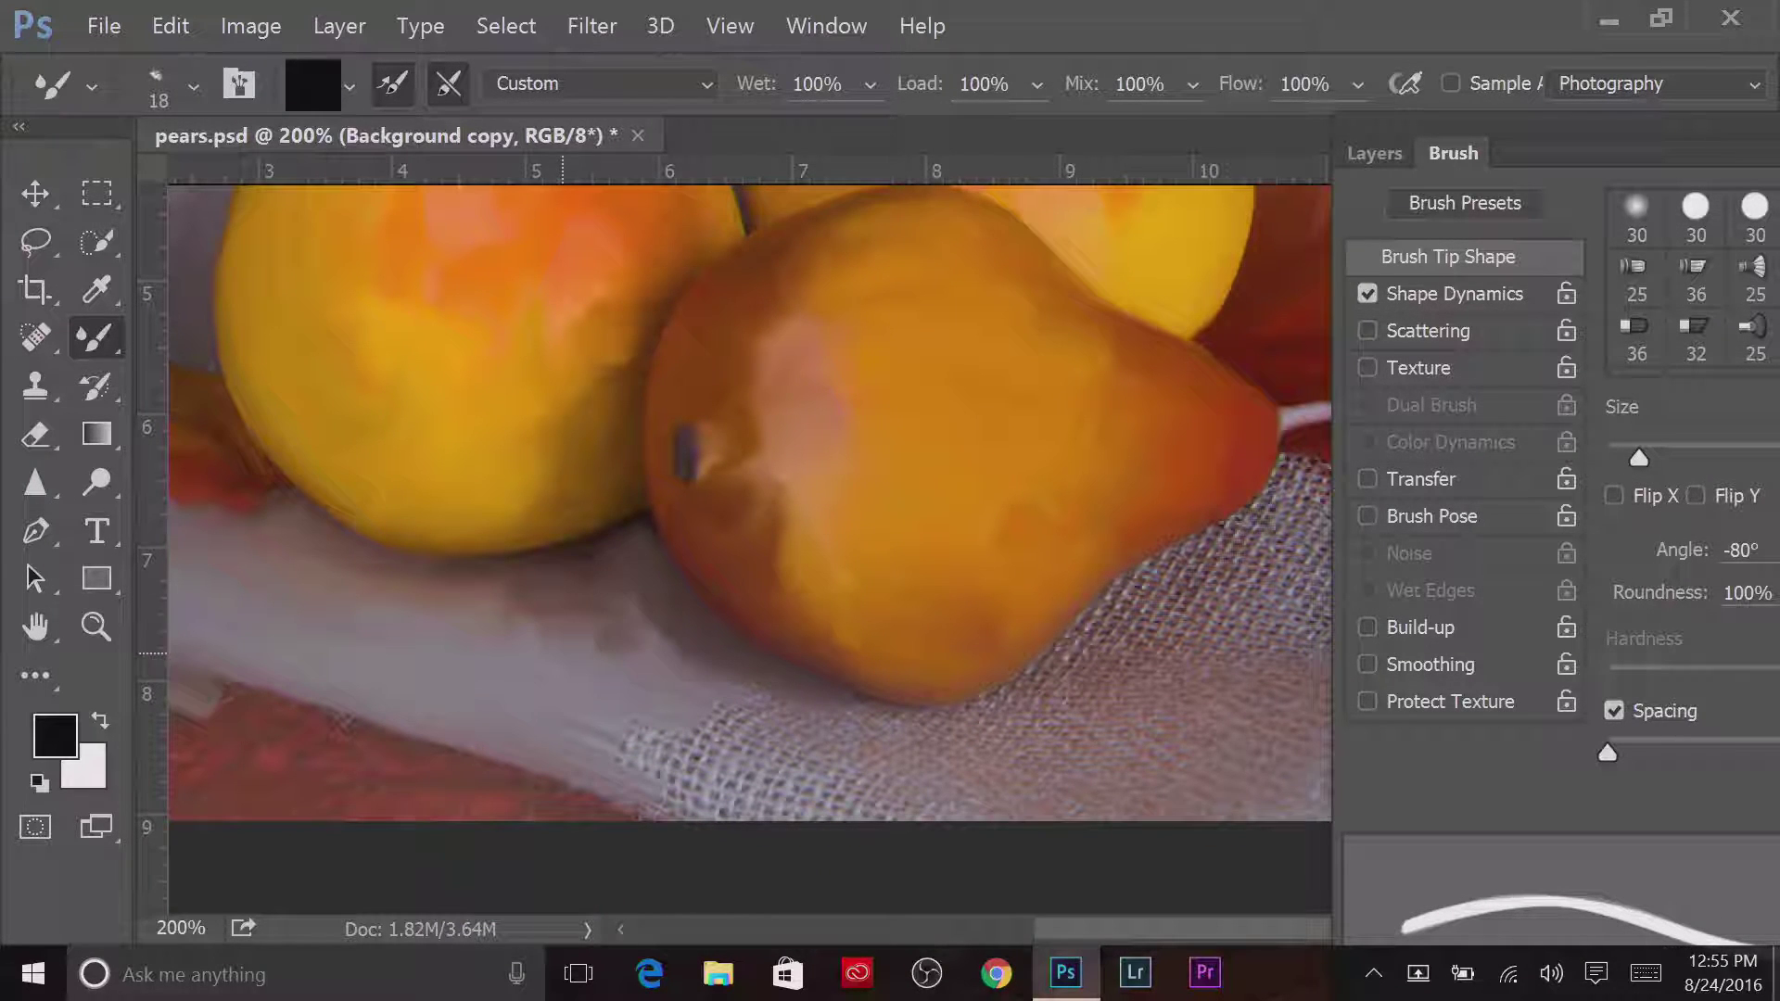
mouse_move(1205, 556)
mouse_down()
mouse_move(1251, 512)
mouse_move(1074, 645)
mouse_move(919, 725)
mouse_up()
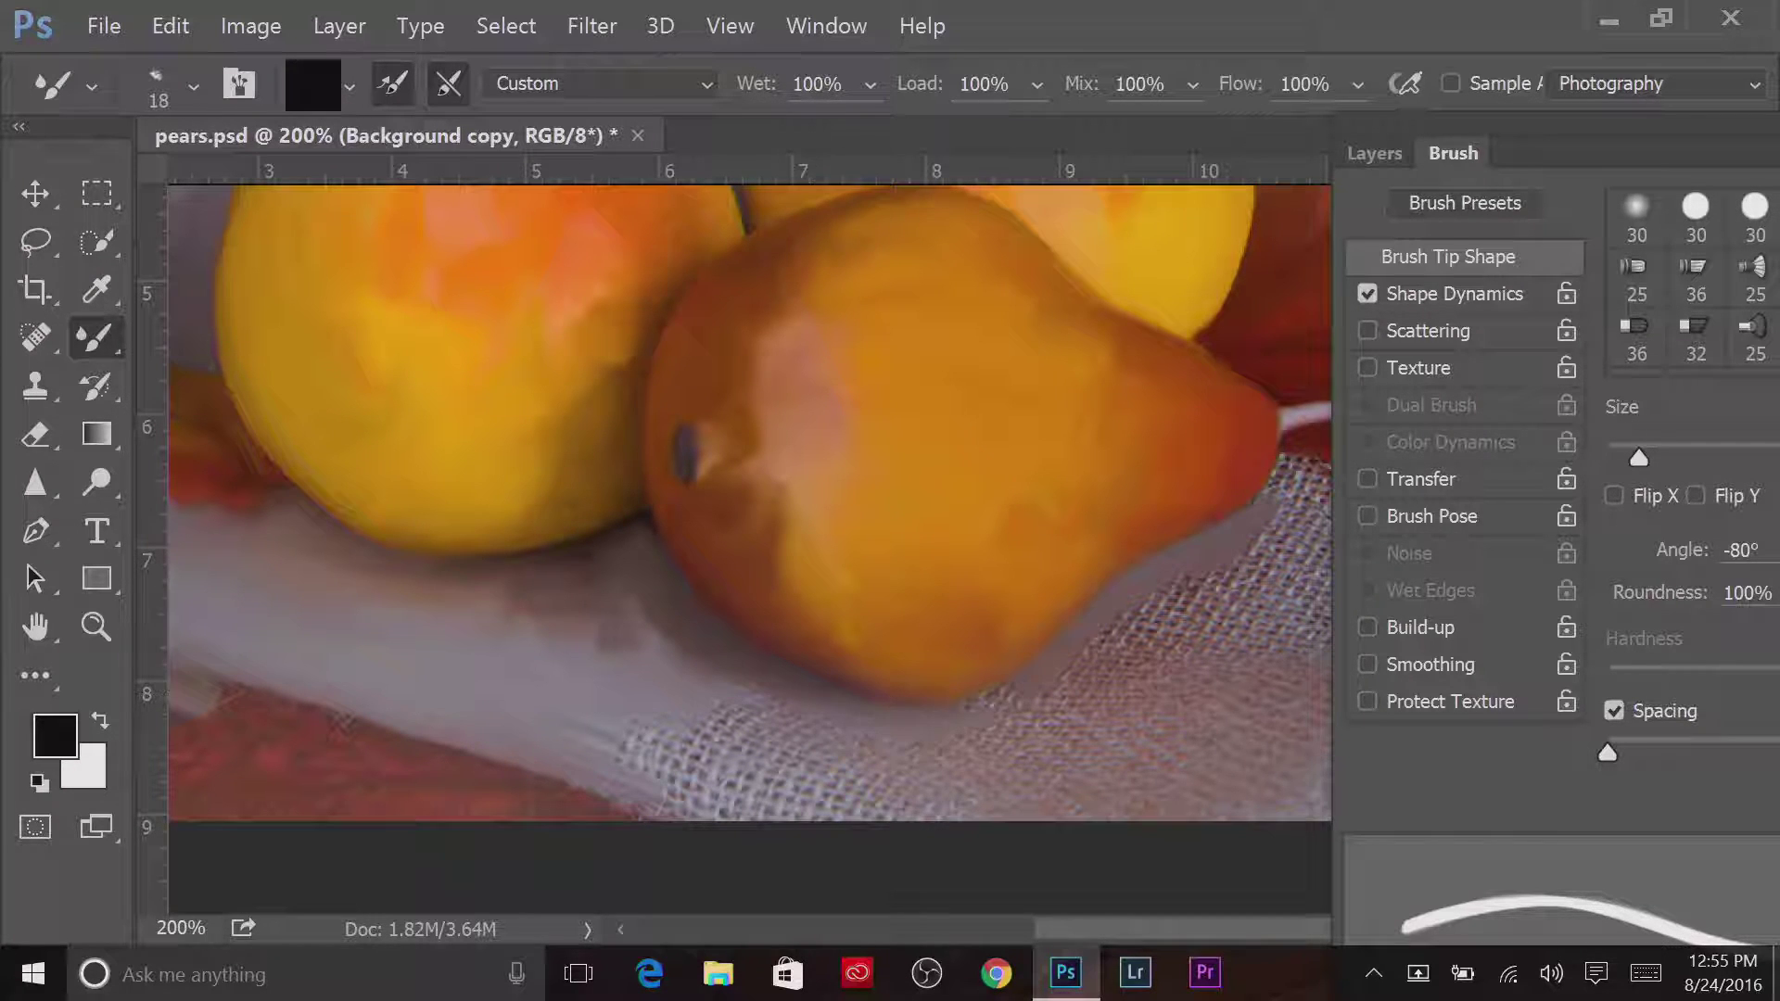
drag(727, 691, 673, 649)
mouse_move(779, 732)
mouse_down()
mouse_move(700, 779)
mouse_move(649, 765)
mouse_move(690, 814)
mouse_move(953, 807)
mouse_up()
Smear the burlap below the leaf and along the lower right into smooth lavender cloth folds
drag(1109, 661, 616, 656)
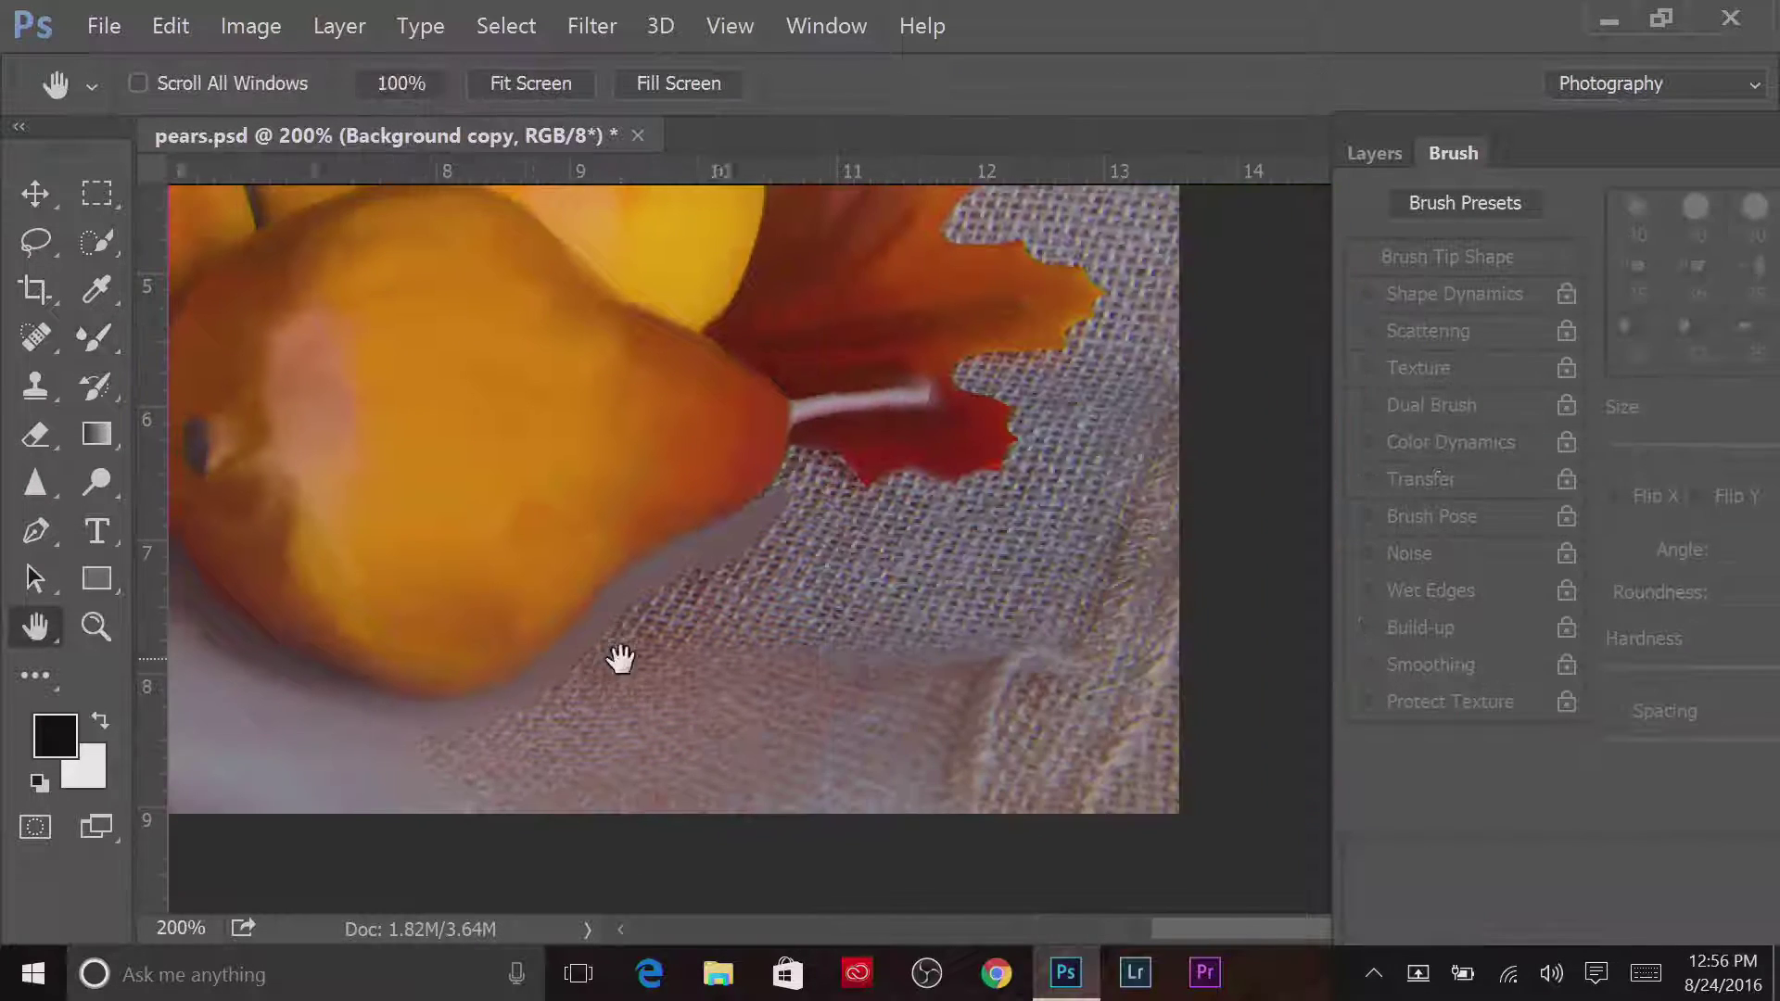
mouse_move(790, 473)
mouse_down()
mouse_move(876, 500)
mouse_move(612, 691)
mouse_up()
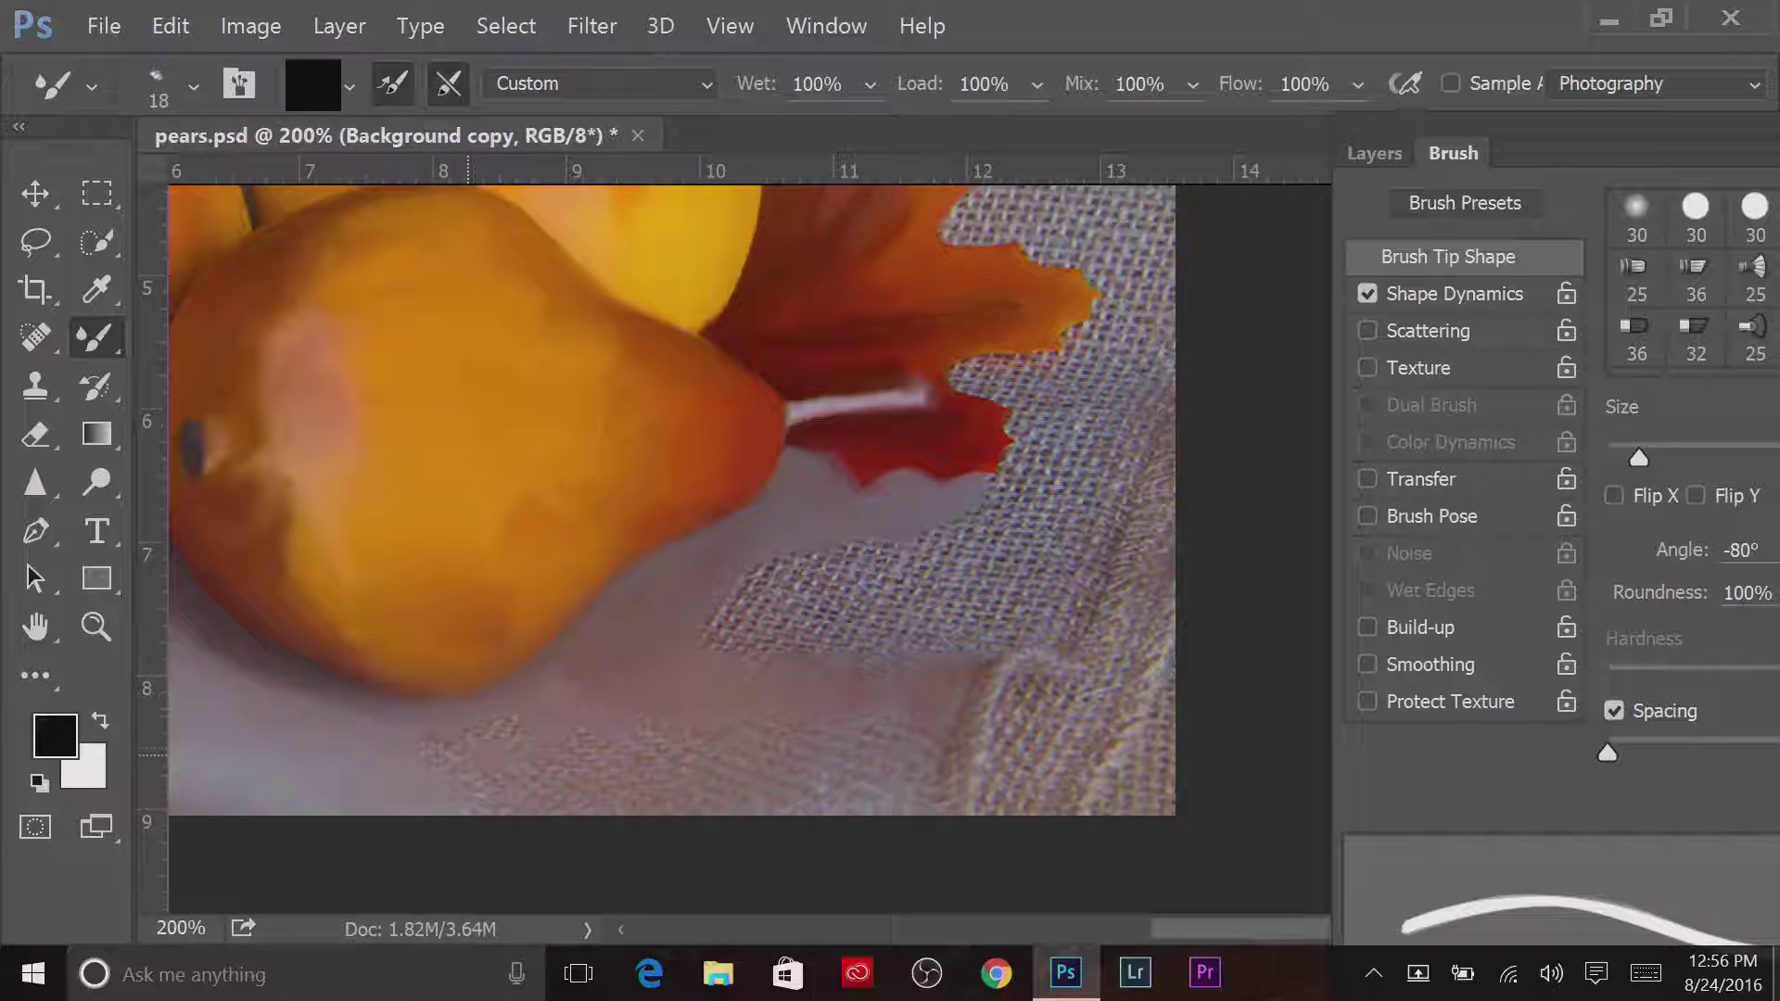
drag(586, 766, 742, 802)
drag(1001, 682, 918, 806)
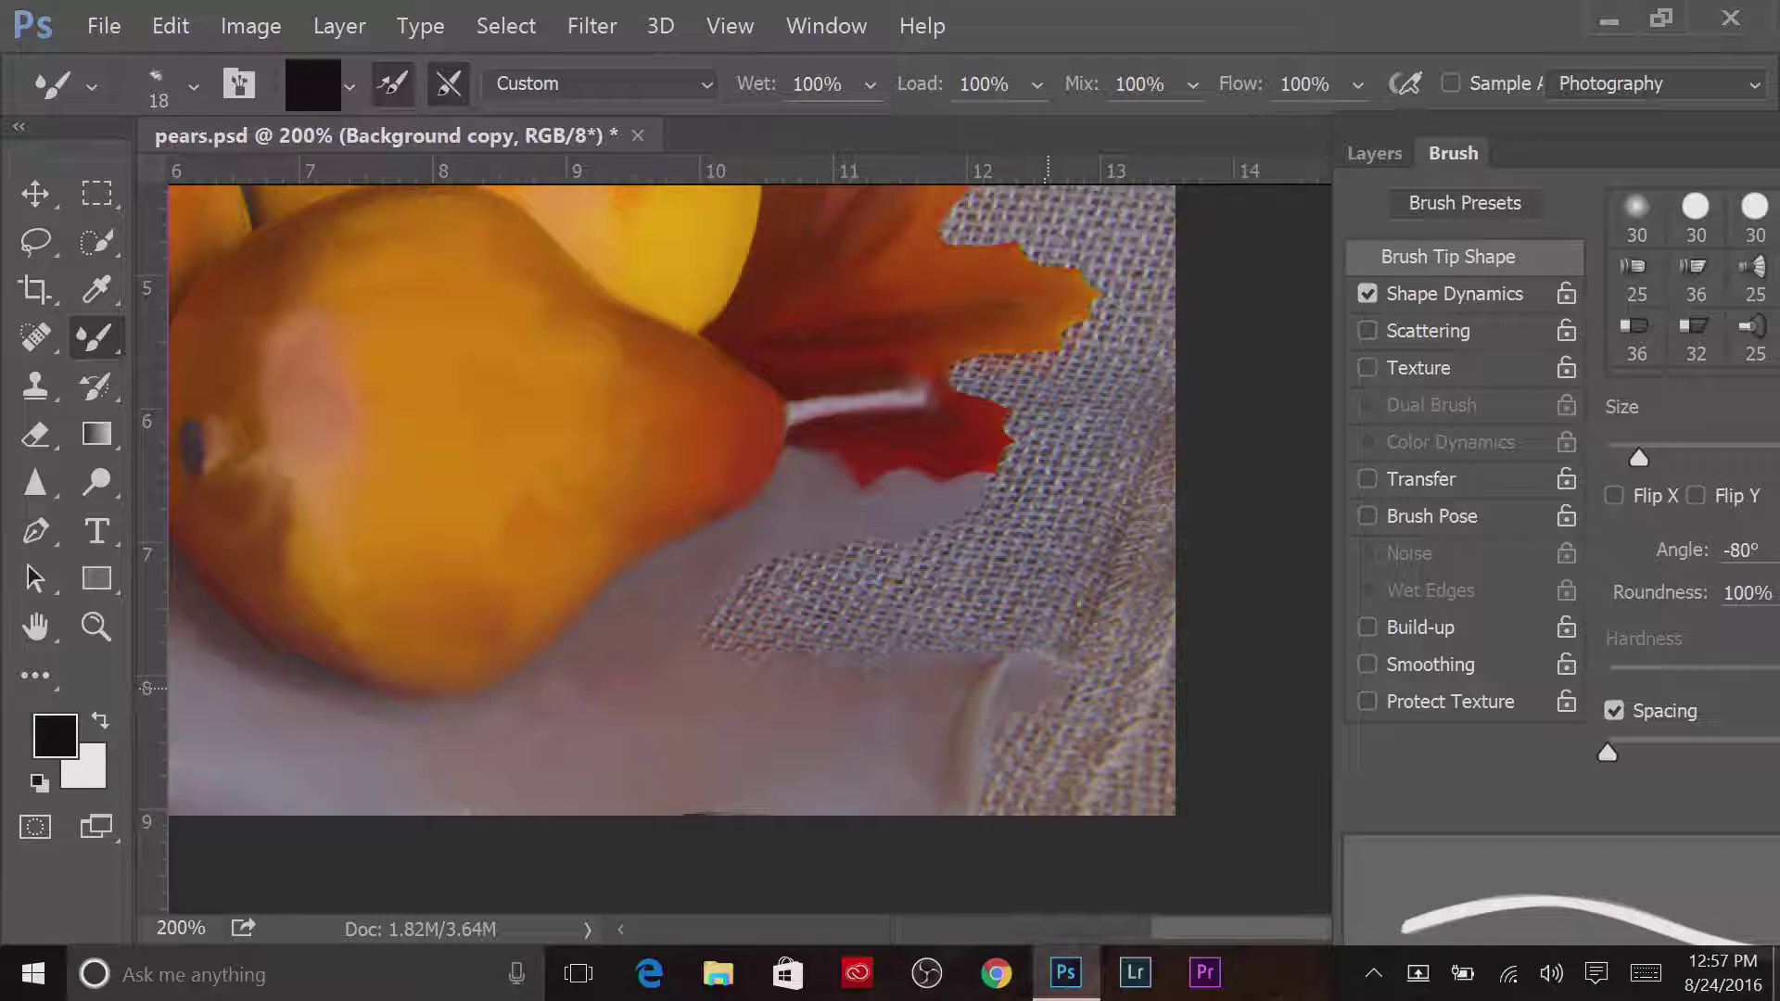
mouse_move(890, 566)
mouse_down()
mouse_move(728, 630)
mouse_move(839, 654)
mouse_up()
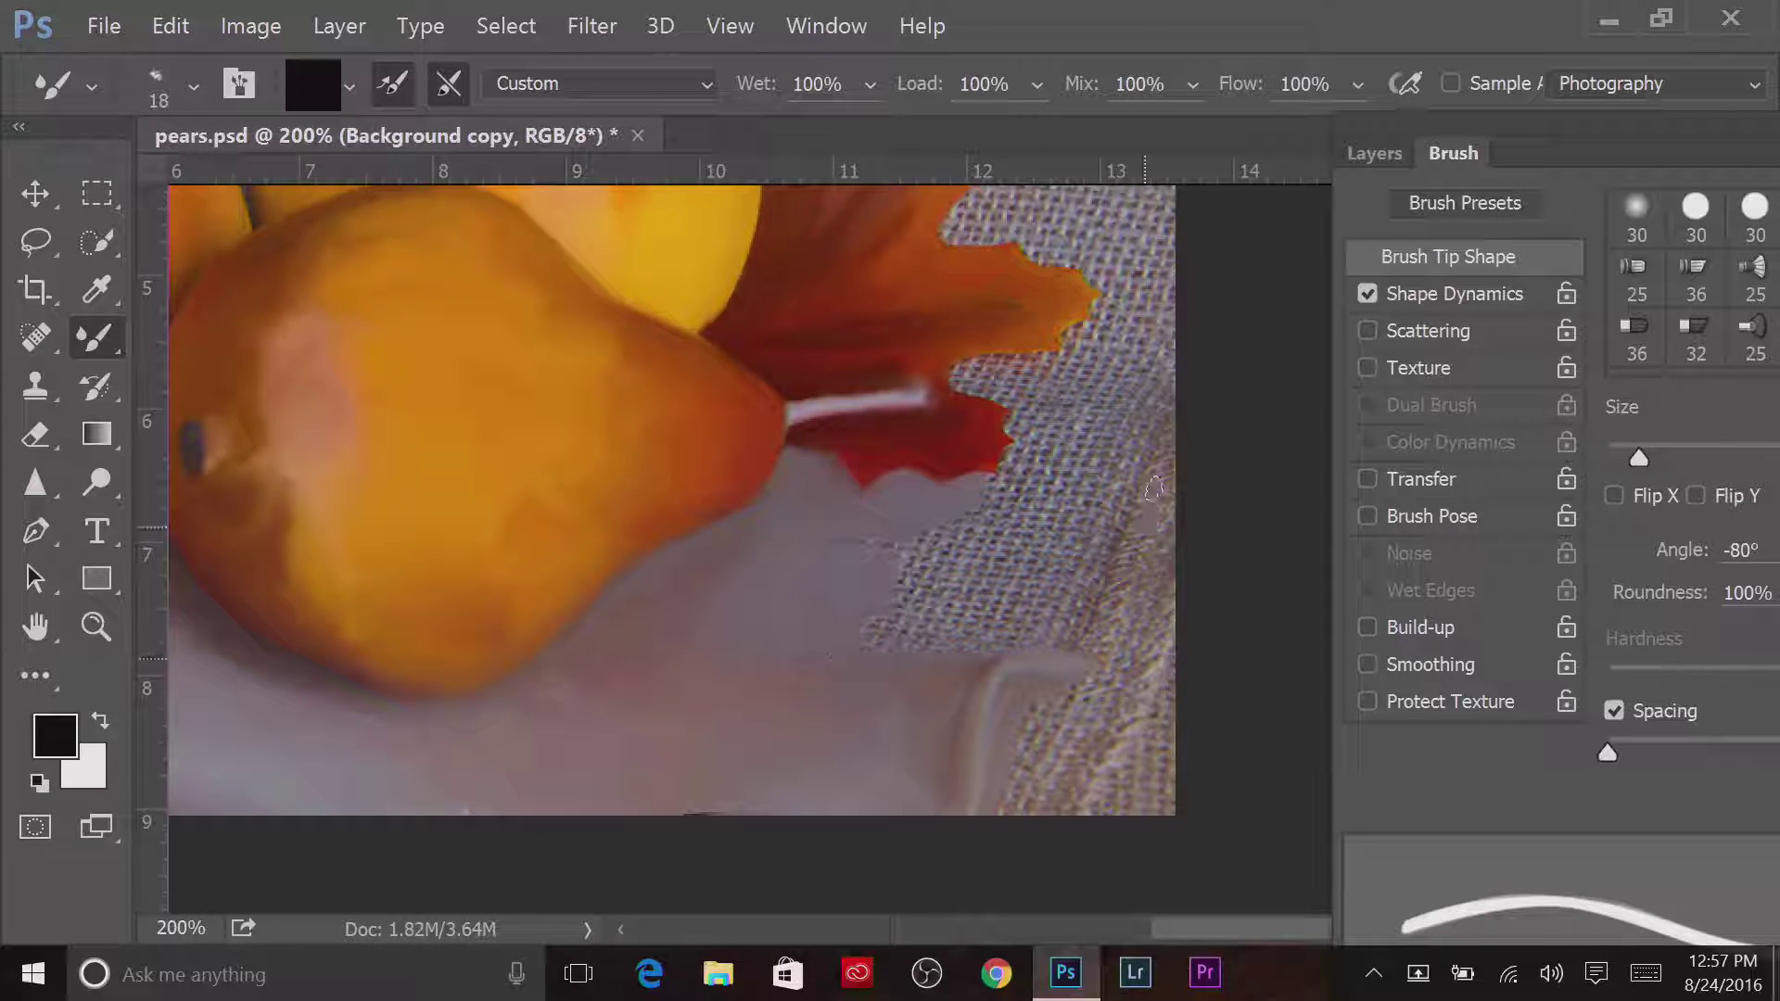
drag(1159, 445, 1154, 506)
drag(1074, 658, 1117, 542)
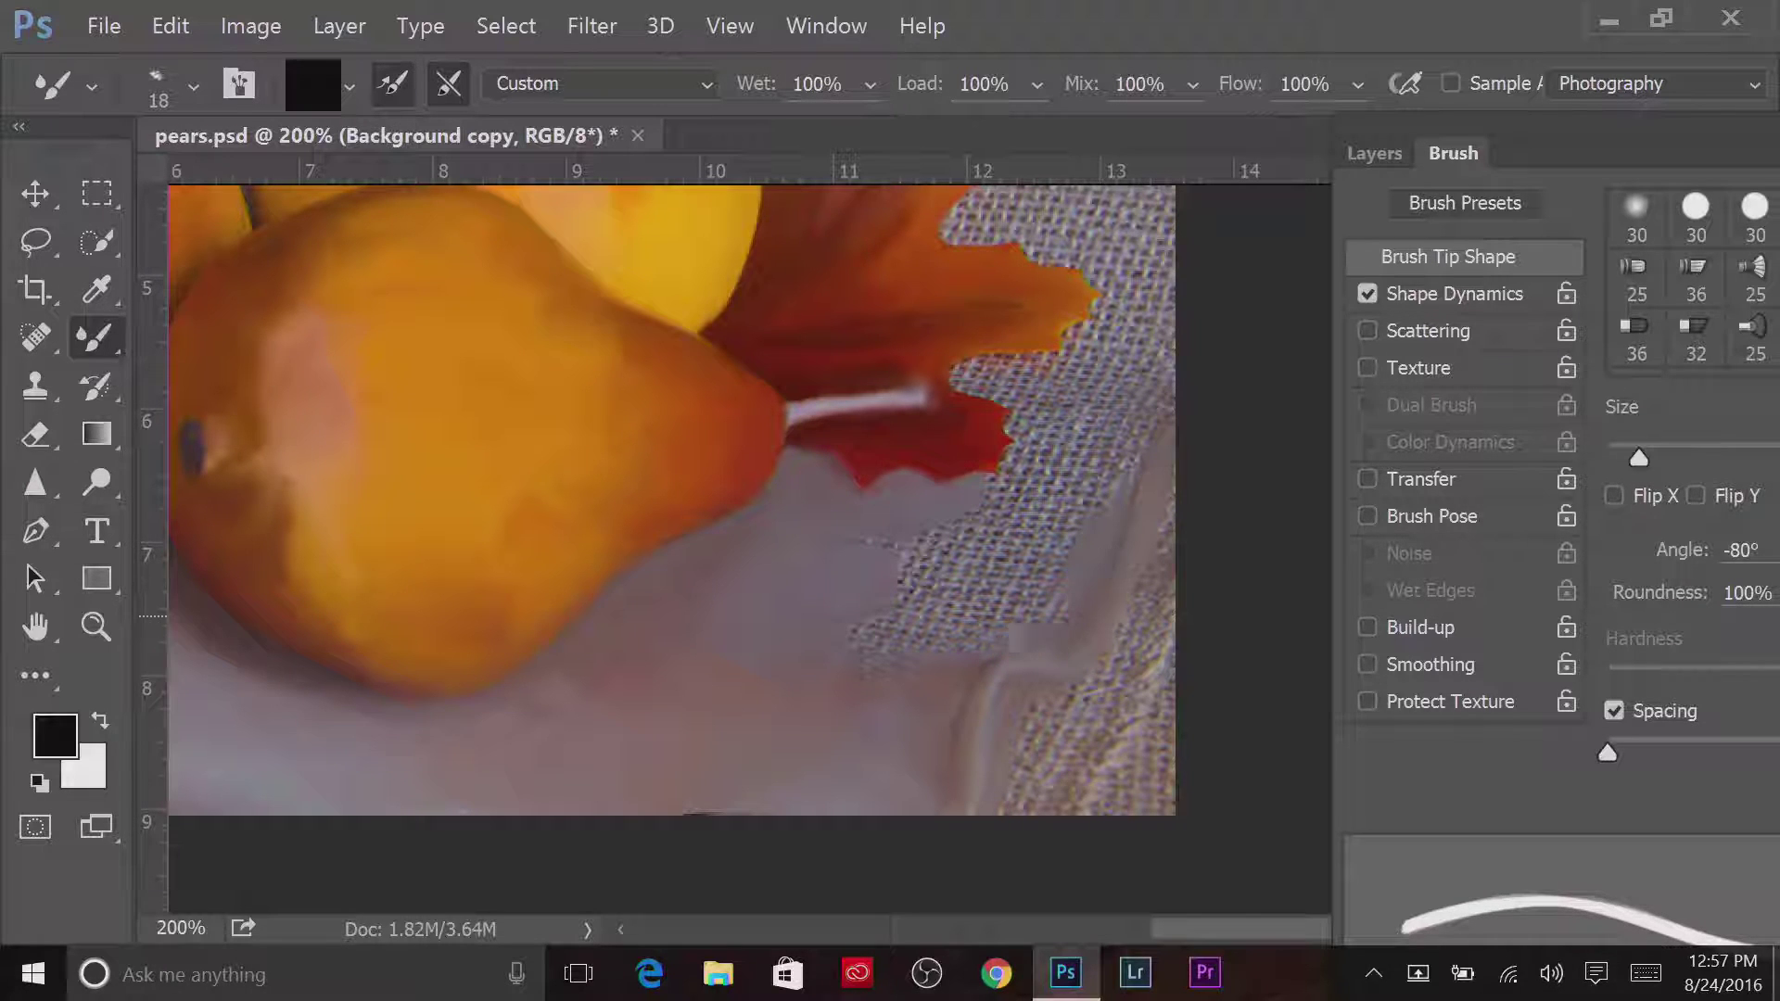
drag(1067, 612, 867, 653)
mouse_move(992, 529)
mouse_down()
mouse_move(904, 603)
mouse_move(969, 607)
mouse_move(1061, 542)
mouse_move(987, 482)
mouse_move(1112, 491)
mouse_up()
Cover the burlap right of the leaf, along the right border, and between pear and leaf
mouse_move(1025, 366)
mouse_down()
mouse_move(960, 381)
mouse_move(1030, 408)
mouse_move(1014, 422)
mouse_up()
mouse_move(1126, 347)
mouse_down()
mouse_move(1053, 412)
mouse_move(1084, 473)
mouse_move(1169, 390)
mouse_up()
mouse_move(1154, 626)
mouse_down()
mouse_move(1164, 741)
mouse_move(1108, 816)
mouse_up()
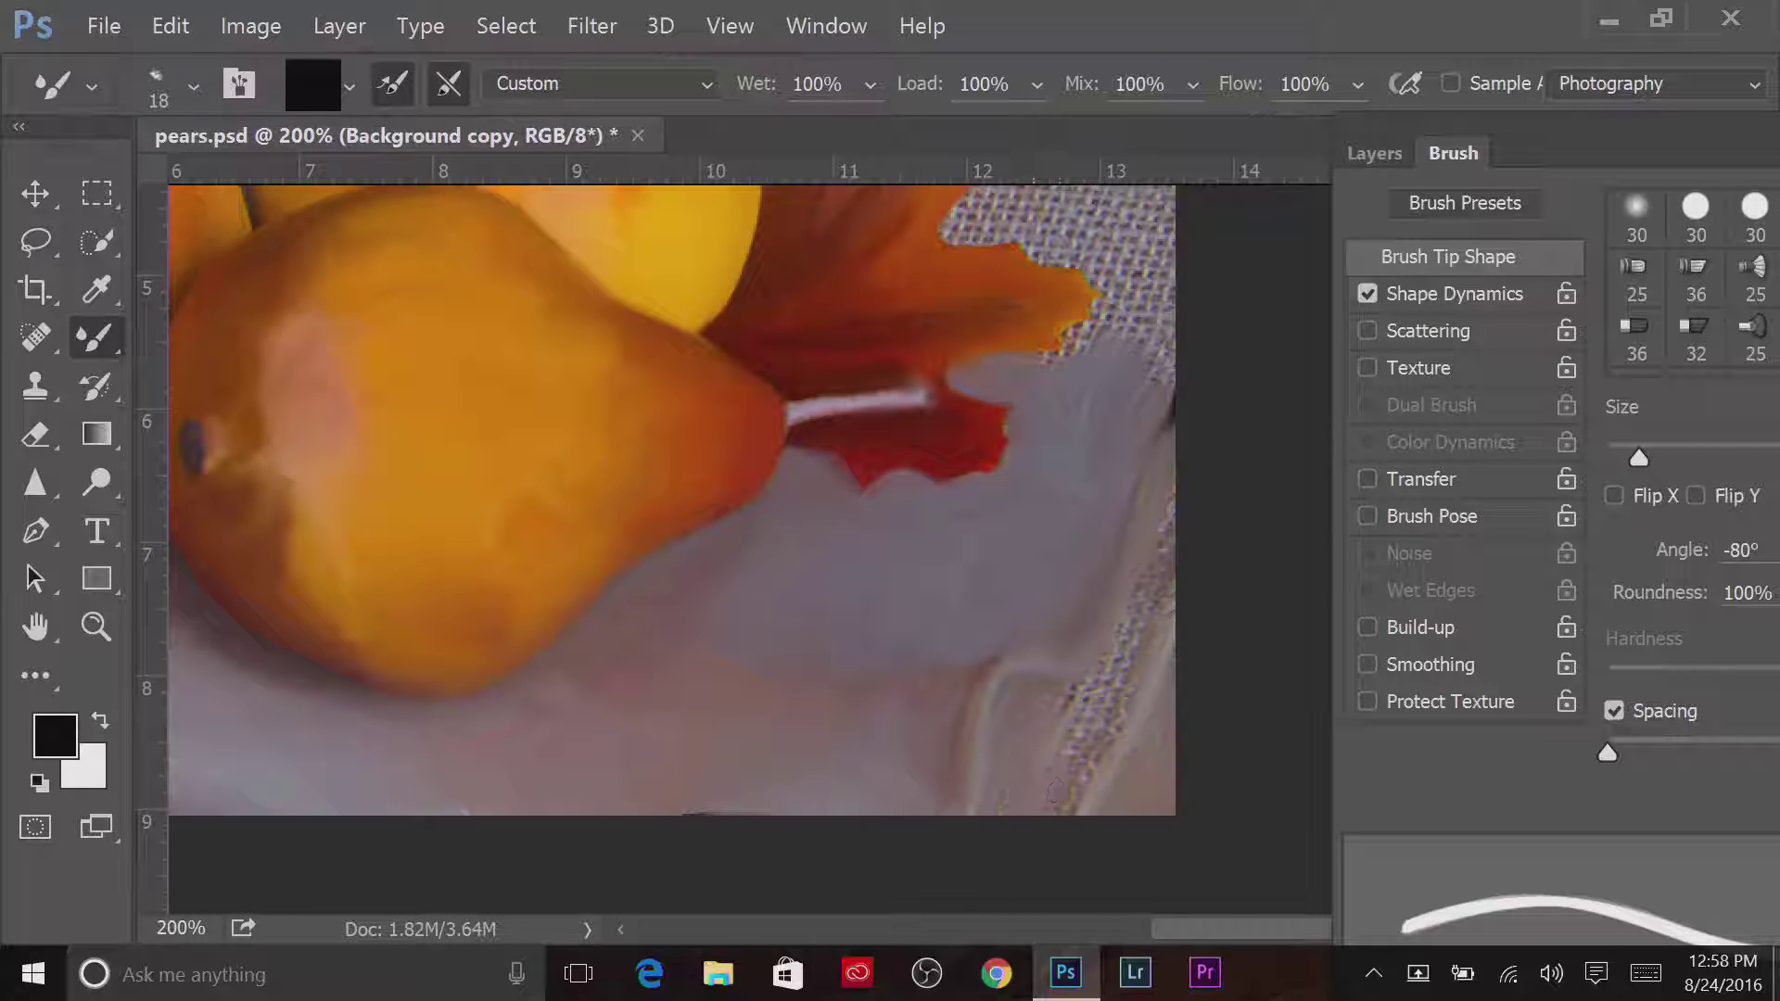
drag(1167, 521, 1113, 696)
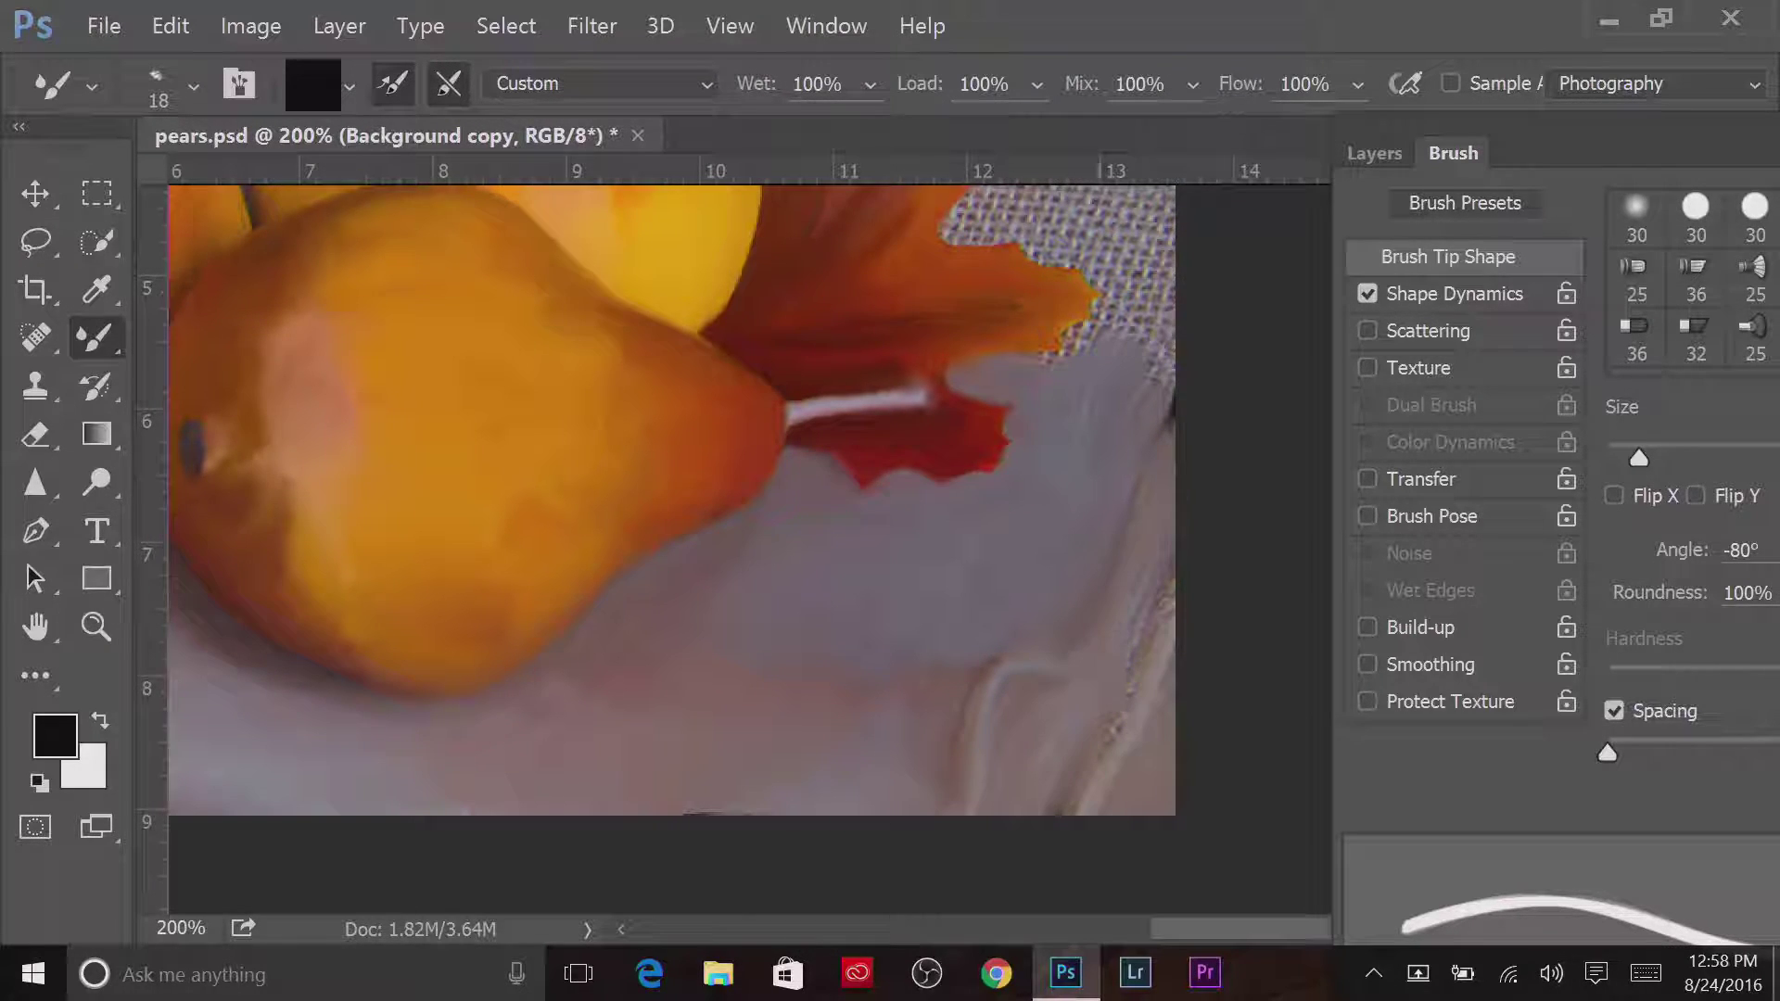
drag(1145, 459, 1173, 412)
mouse_move(1108, 320)
mouse_down()
mouse_move(1077, 342)
mouse_move(1170, 346)
mouse_up()
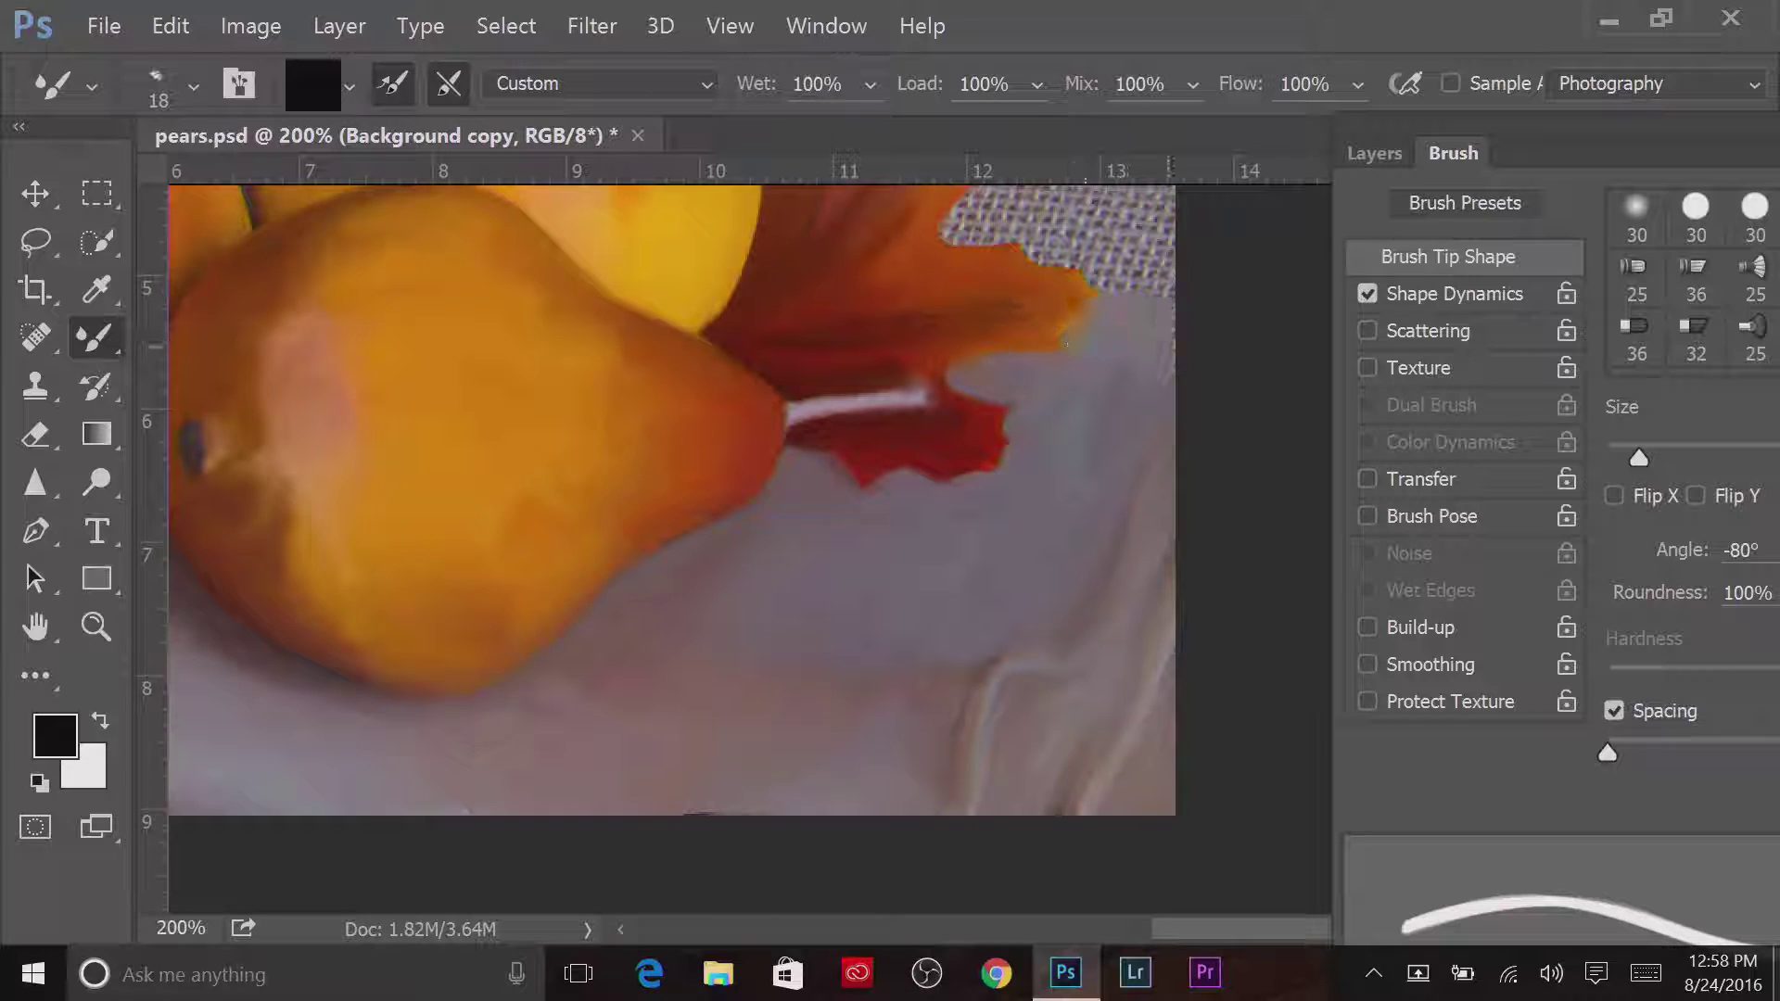
mouse_move(1042, 186)
mouse_down()
mouse_move(1018, 473)
mouse_move(1113, 468)
mouse_move(1079, 501)
mouse_move(982, 431)
mouse_move(954, 485)
mouse_move(1056, 547)
mouse_move(1140, 533)
mouse_move(1136, 570)
mouse_up()
mouse_move(754, 417)
mouse_down()
mouse_move(774, 445)
mouse_move(793, 436)
mouse_move(791, 389)
mouse_up()
Blend the leaf's lower-right notch into the cloth with a smaller brush, then enlarge it to 28
key(bracketleft)
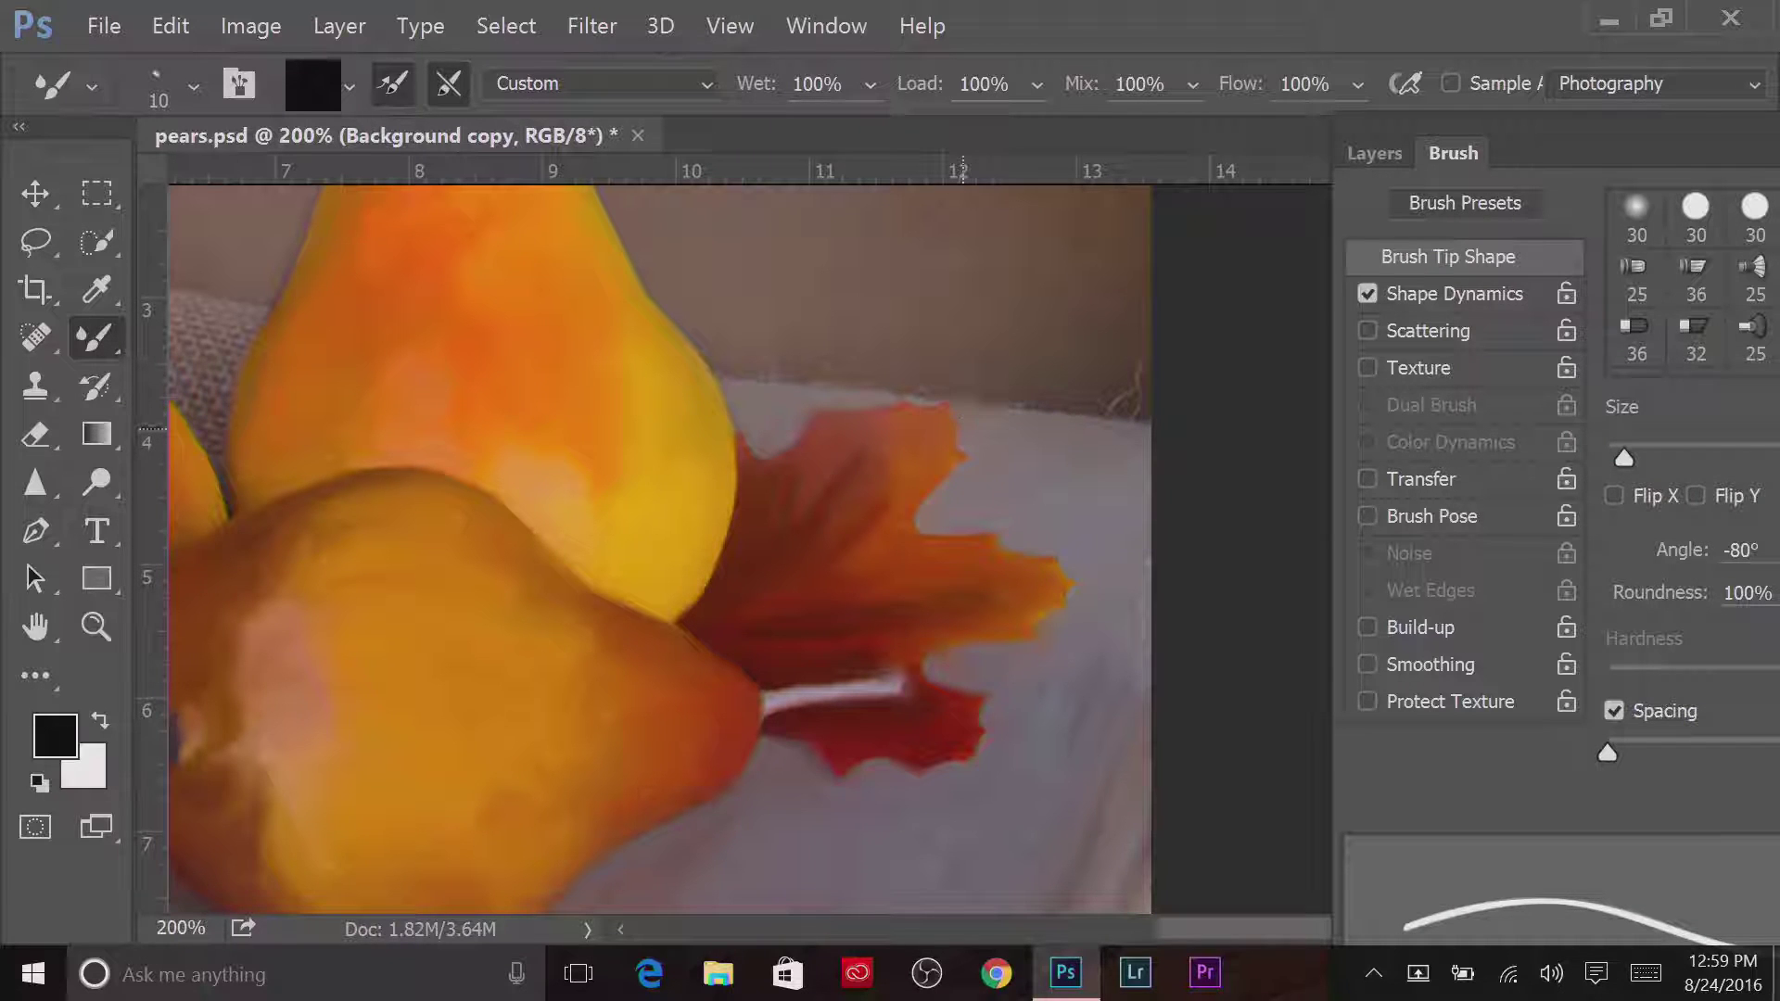
drag(927, 665, 1052, 623)
drag(727, 344, 801, 669)
drag(1637, 461, 1658, 459)
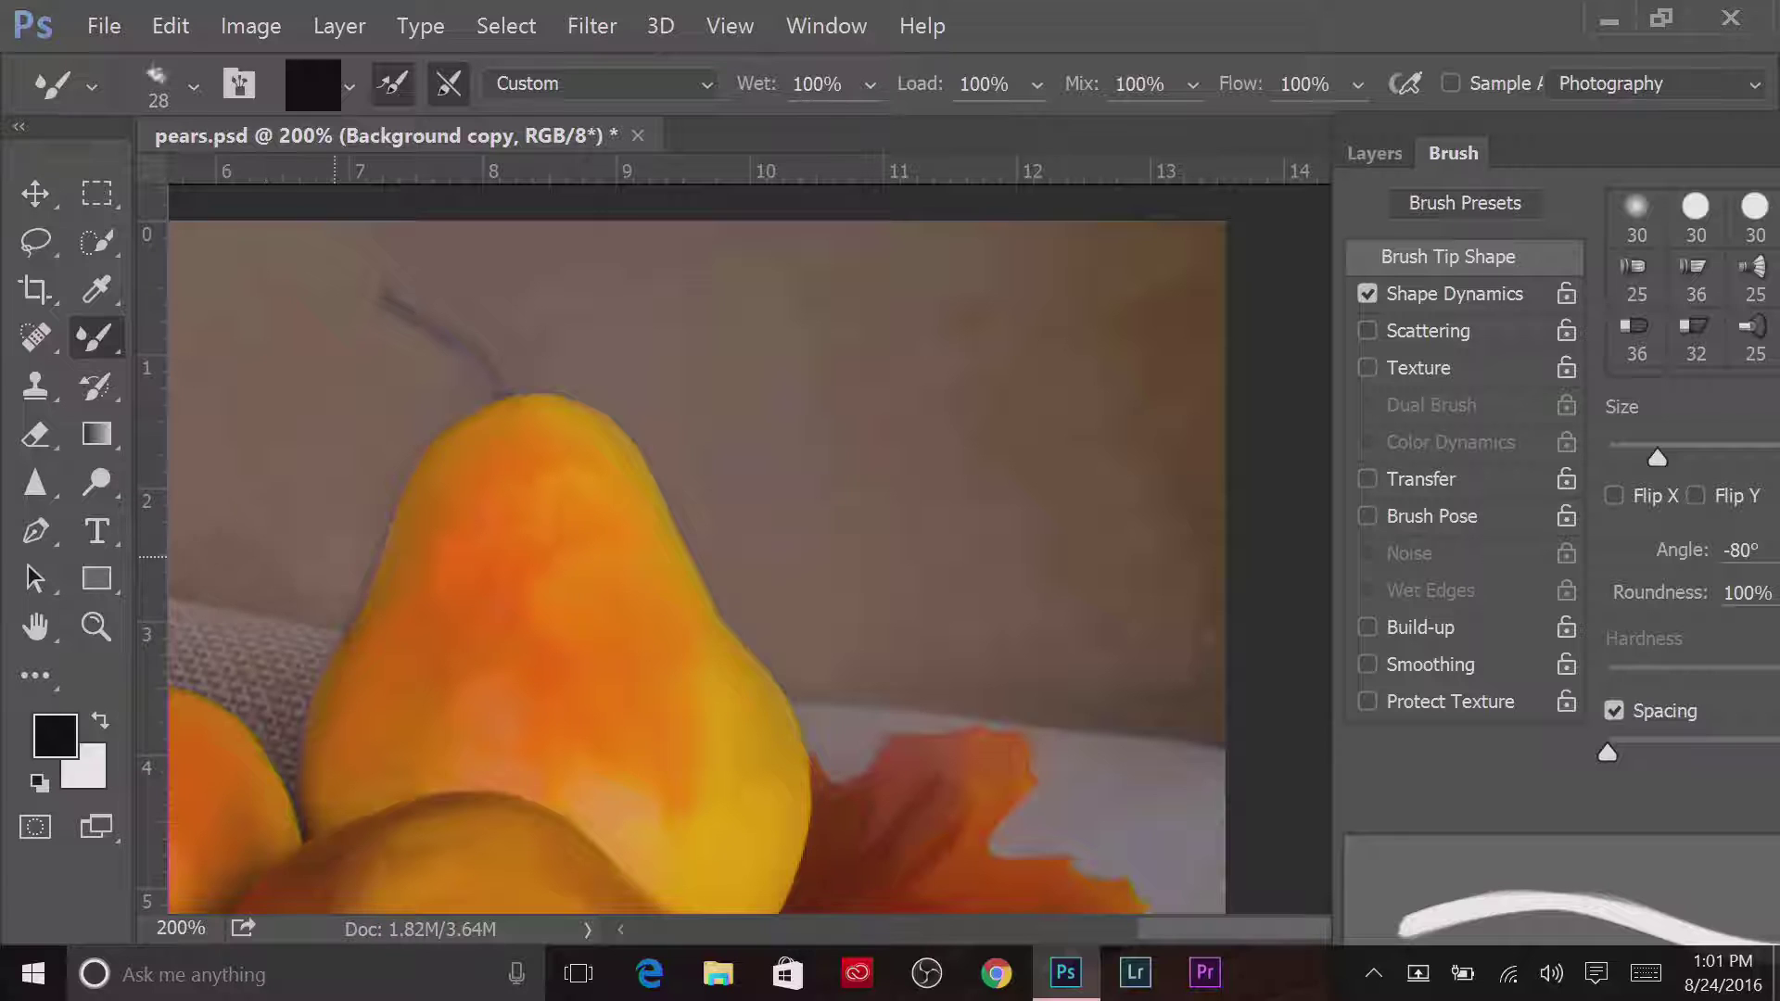
Shrink the Mixer Brush to size 14 and smooth the mesh texture along the left pear's edge
click(334, 600)
drag(207, 642, 568, 655)
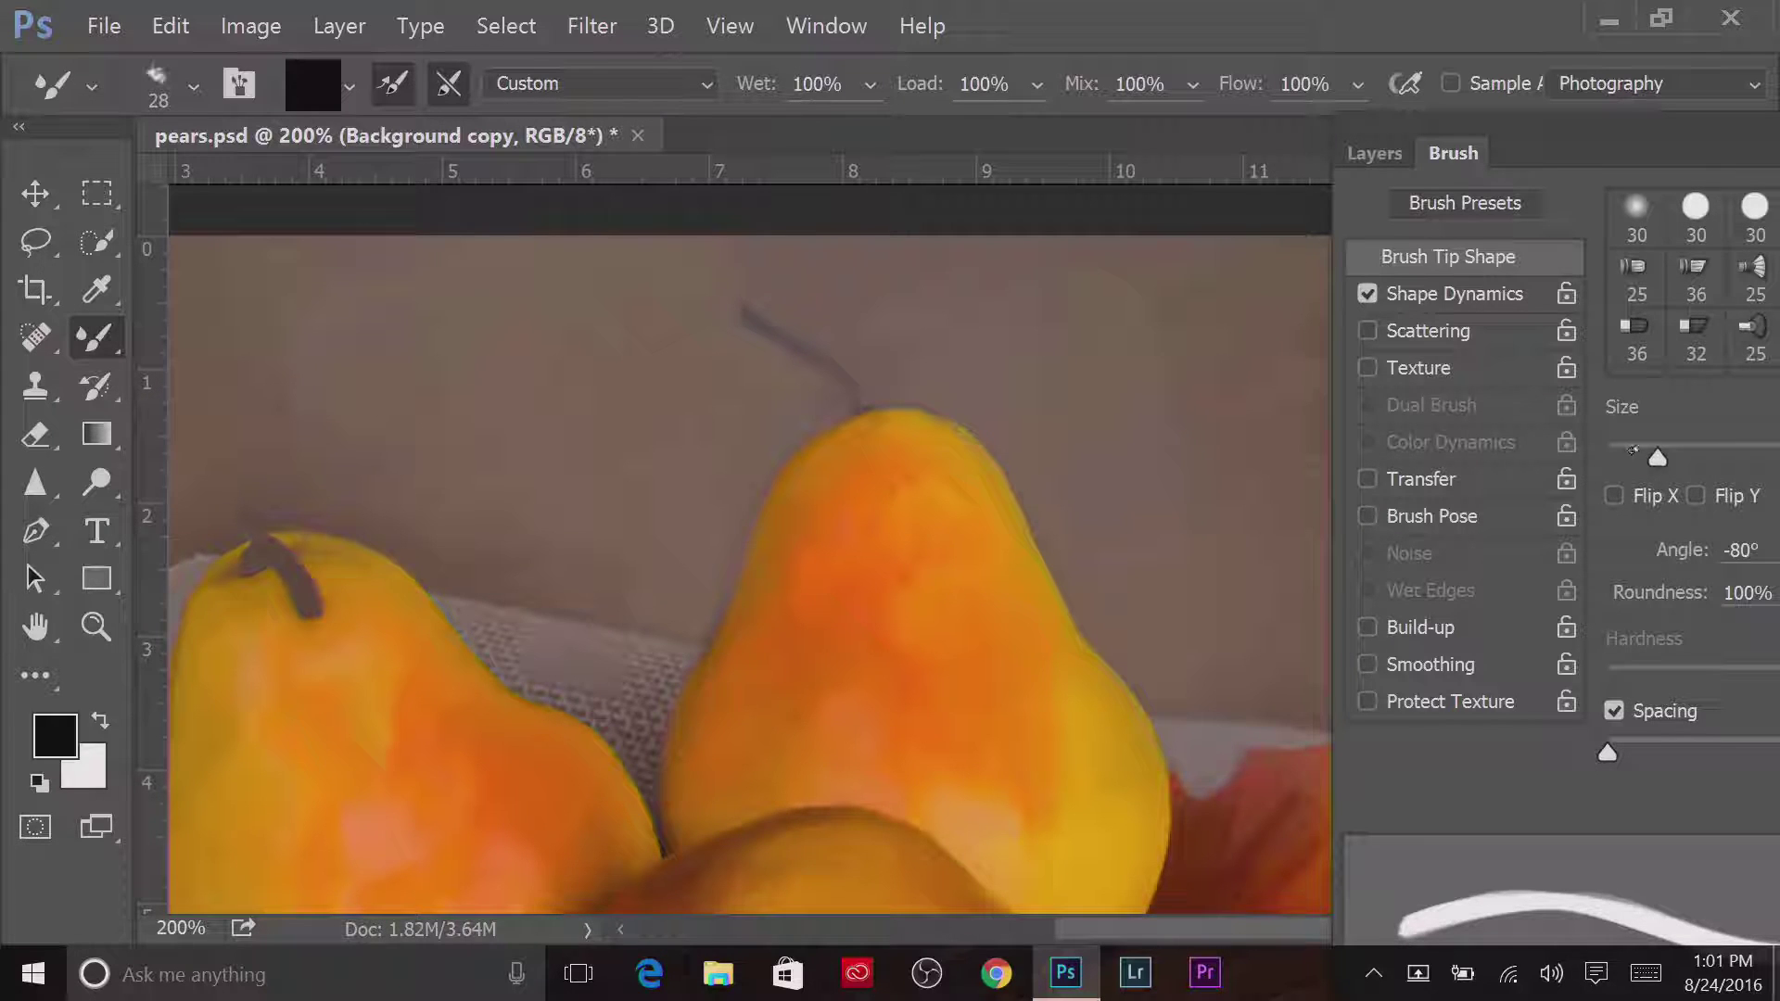
key(bracketleft)
key(bracketleft)
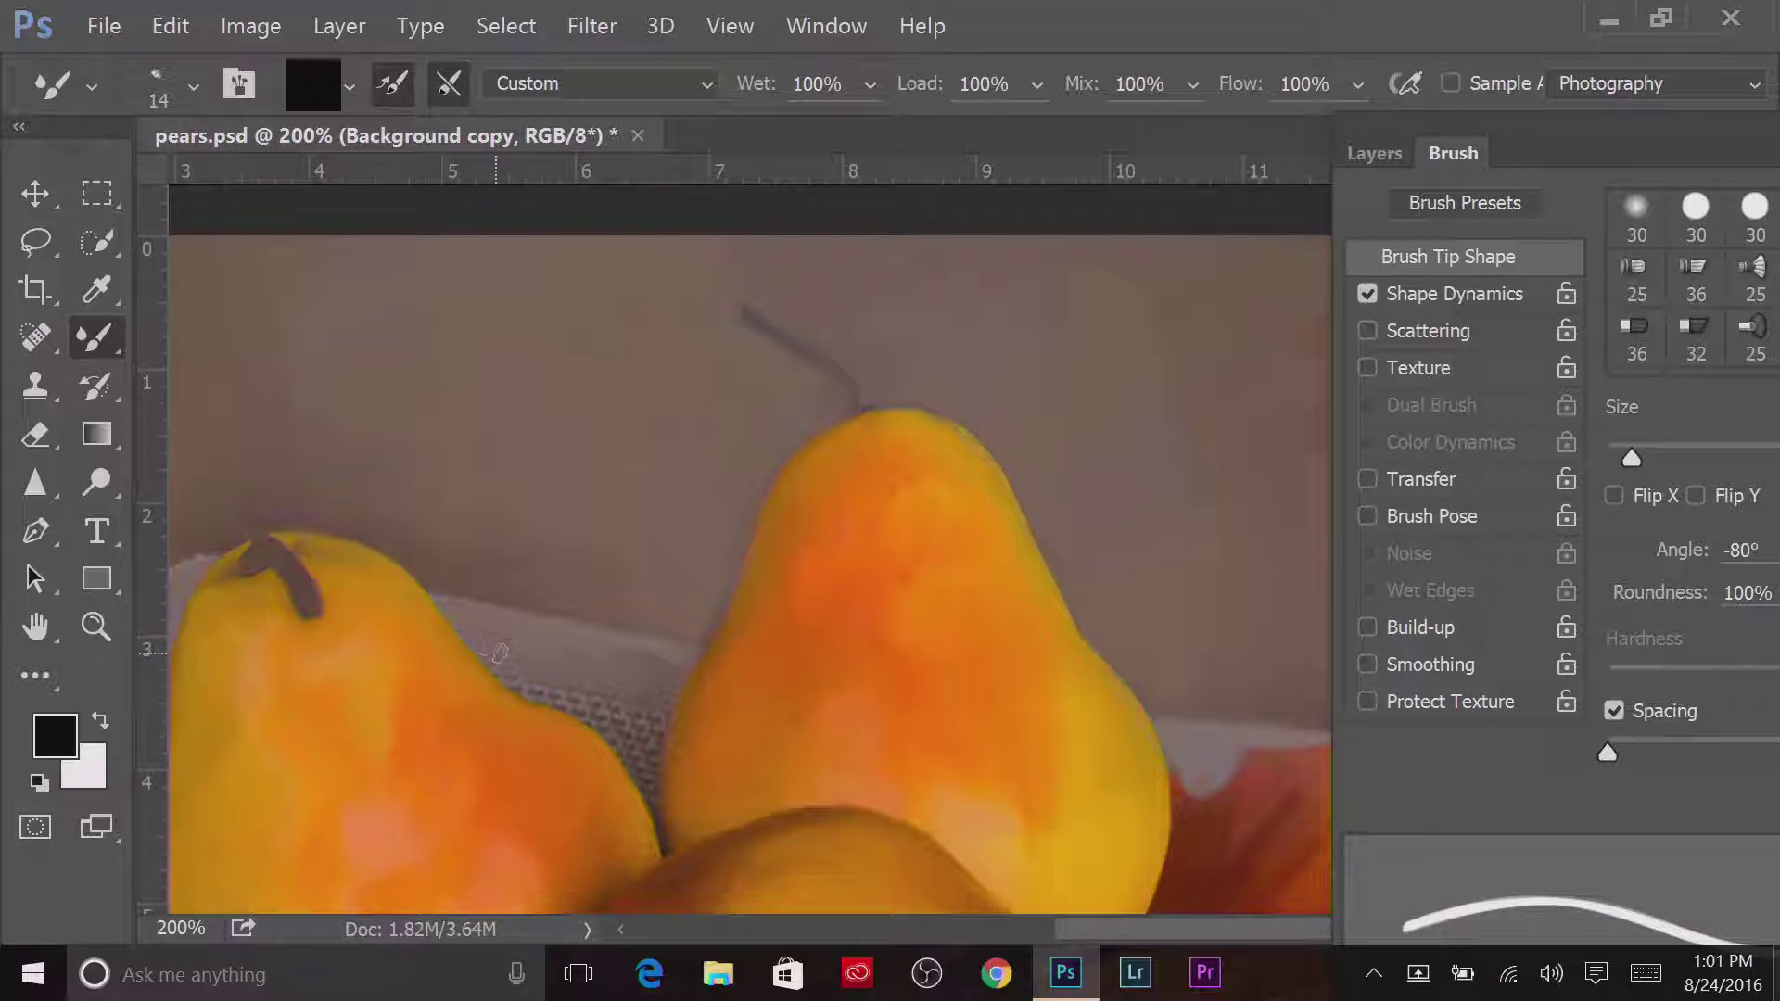
mouse_move(530, 686)
mouse_down()
mouse_move(649, 728)
mouse_move(645, 772)
mouse_up()
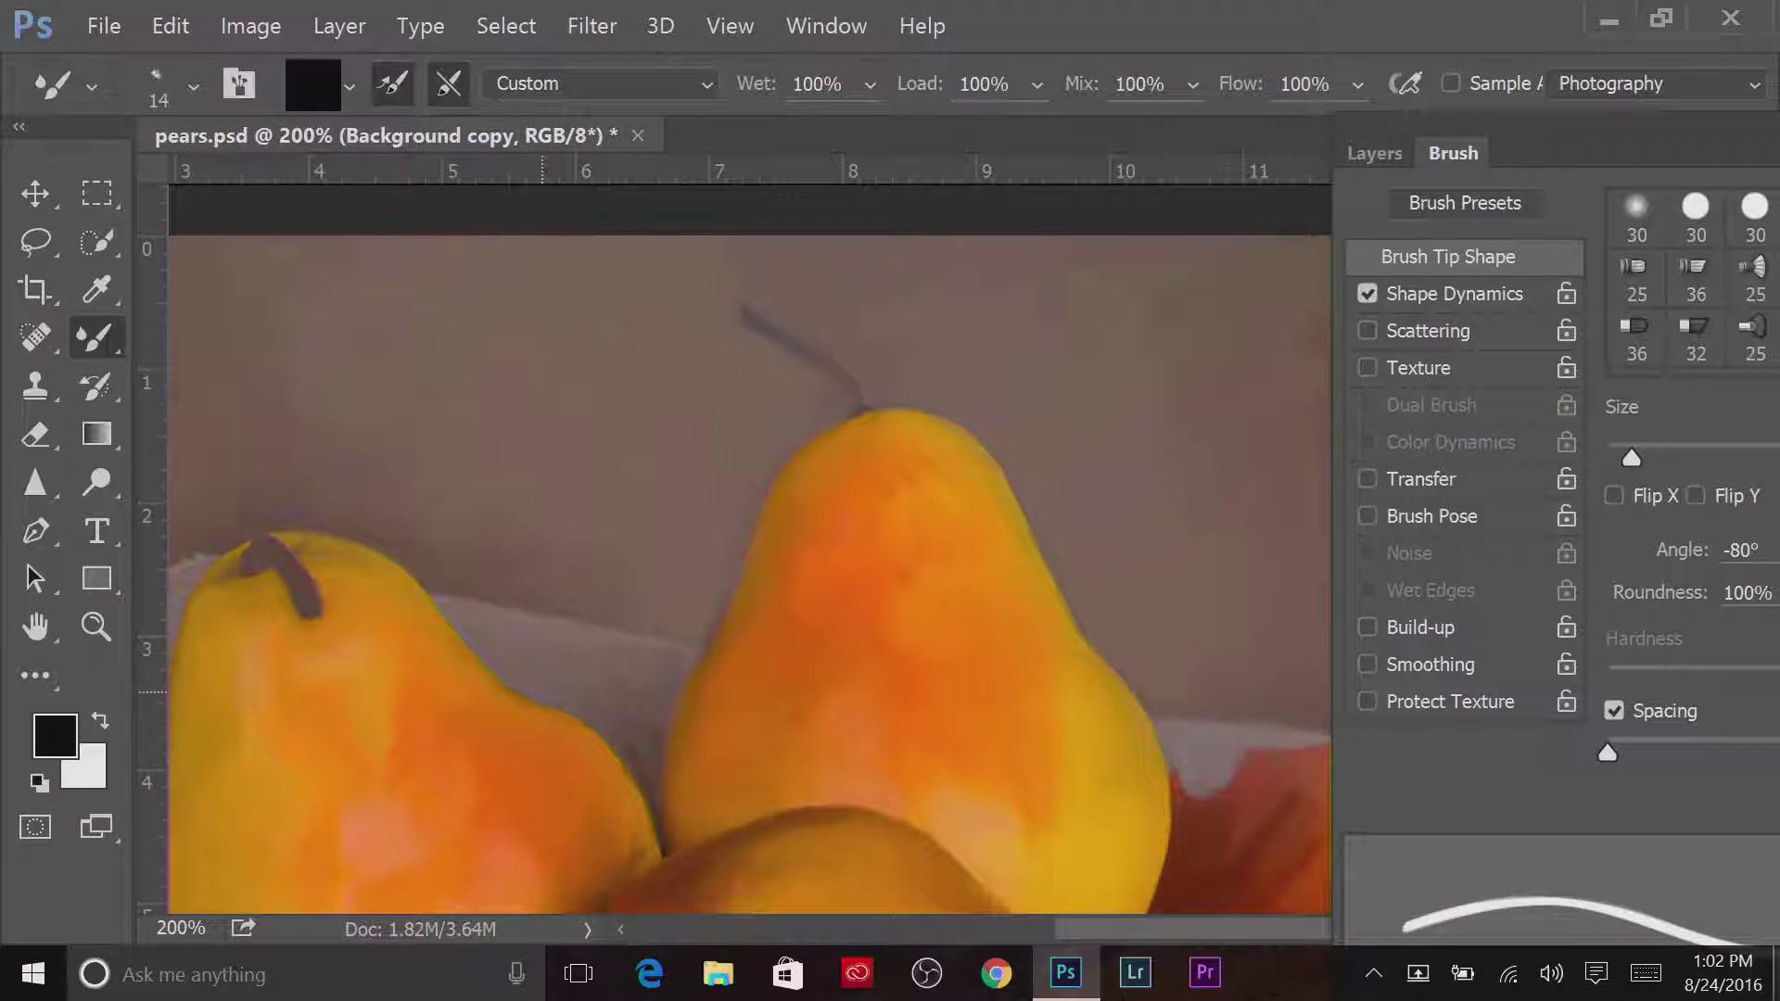
Enlarge the brush and smooth the textured wall patch at the lower left of the left pear
key(h)
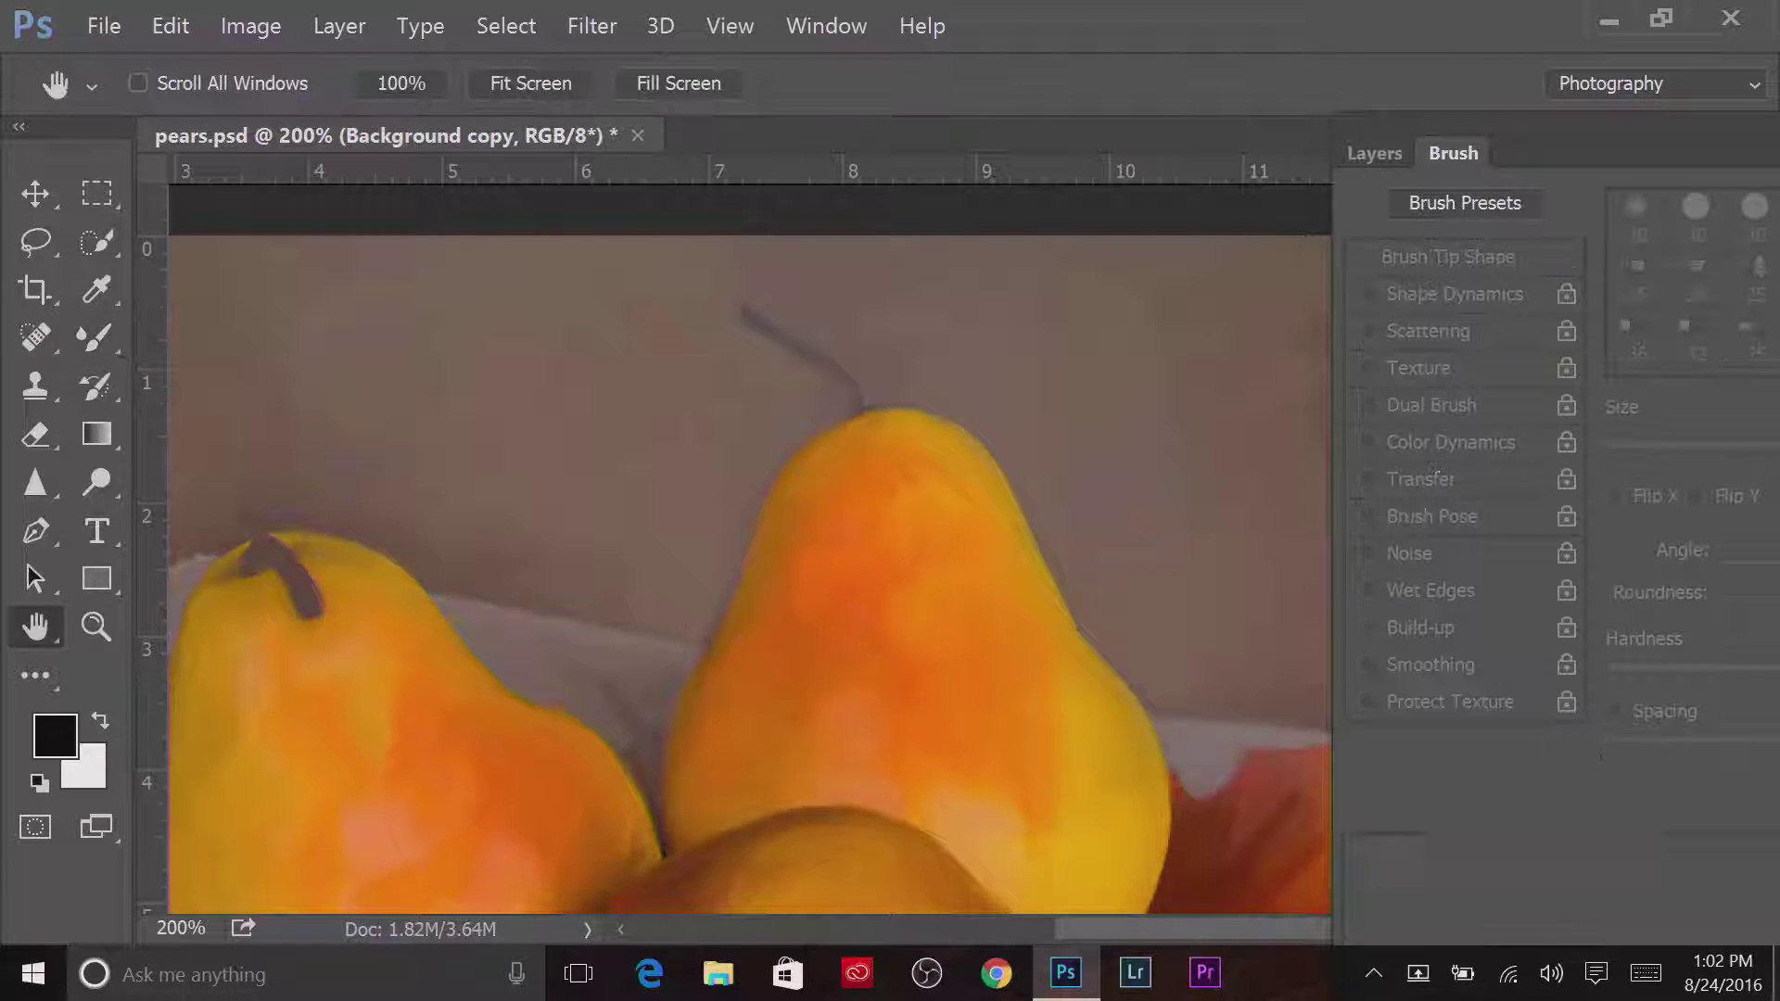
drag(464, 557, 942, 547)
click(95, 385)
key(bracketright)
key(bracketright)
key(bracketright)
key(bracketright)
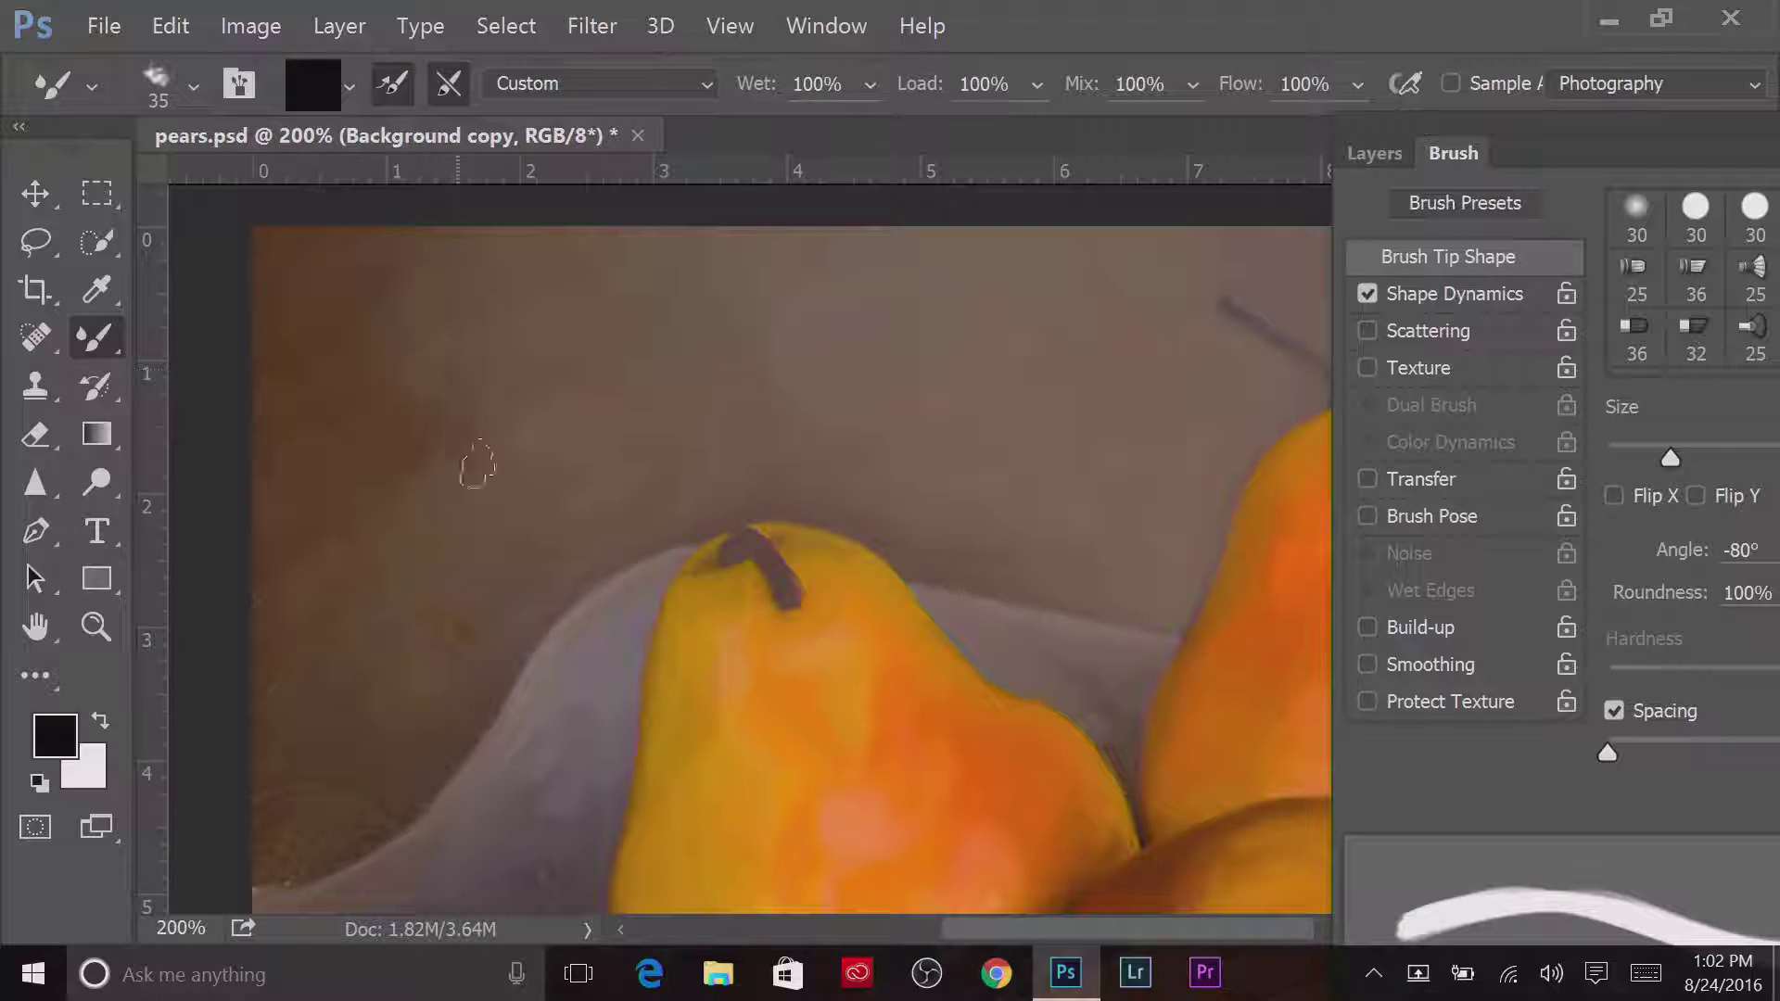
drag(239, 863, 425, 755)
In the Mixer Brush options bar, set Wet to 29%, Load to 27% and Flow to 24%
drag(1357, 84, 1270, 131)
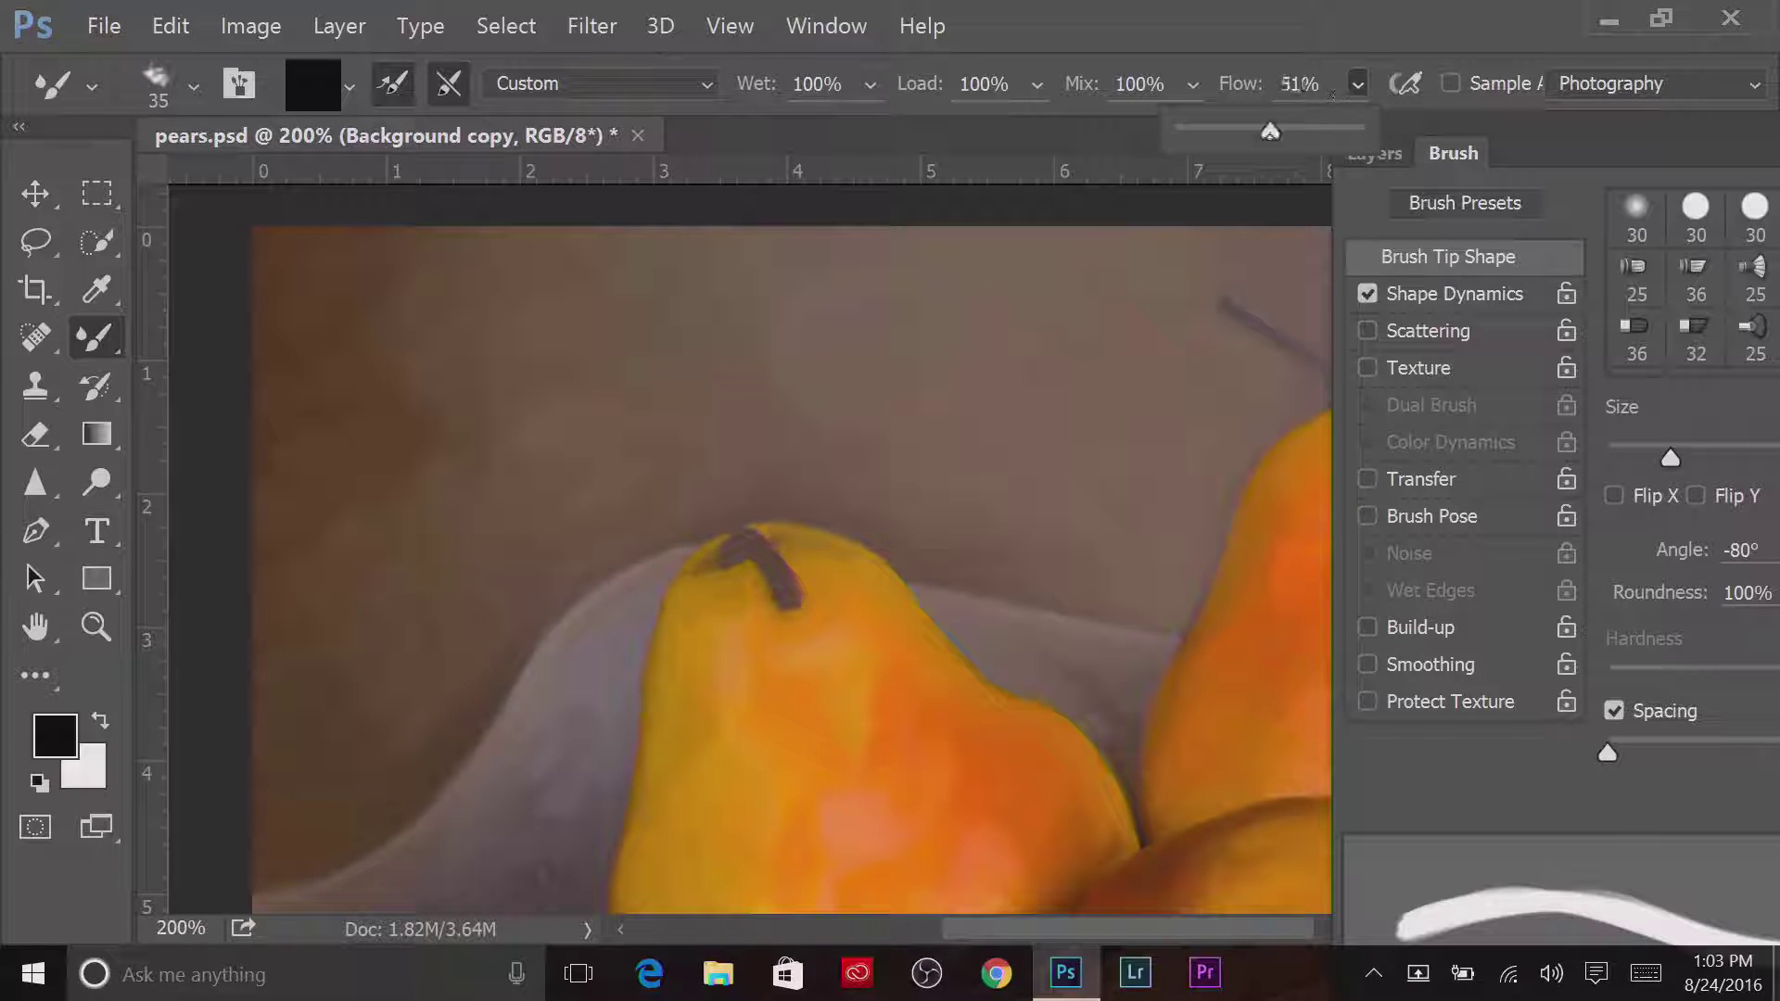
mouse_move(1037, 85)
mouse_down()
mouse_move(928, 131)
mouse_move(716, 131)
mouse_up()
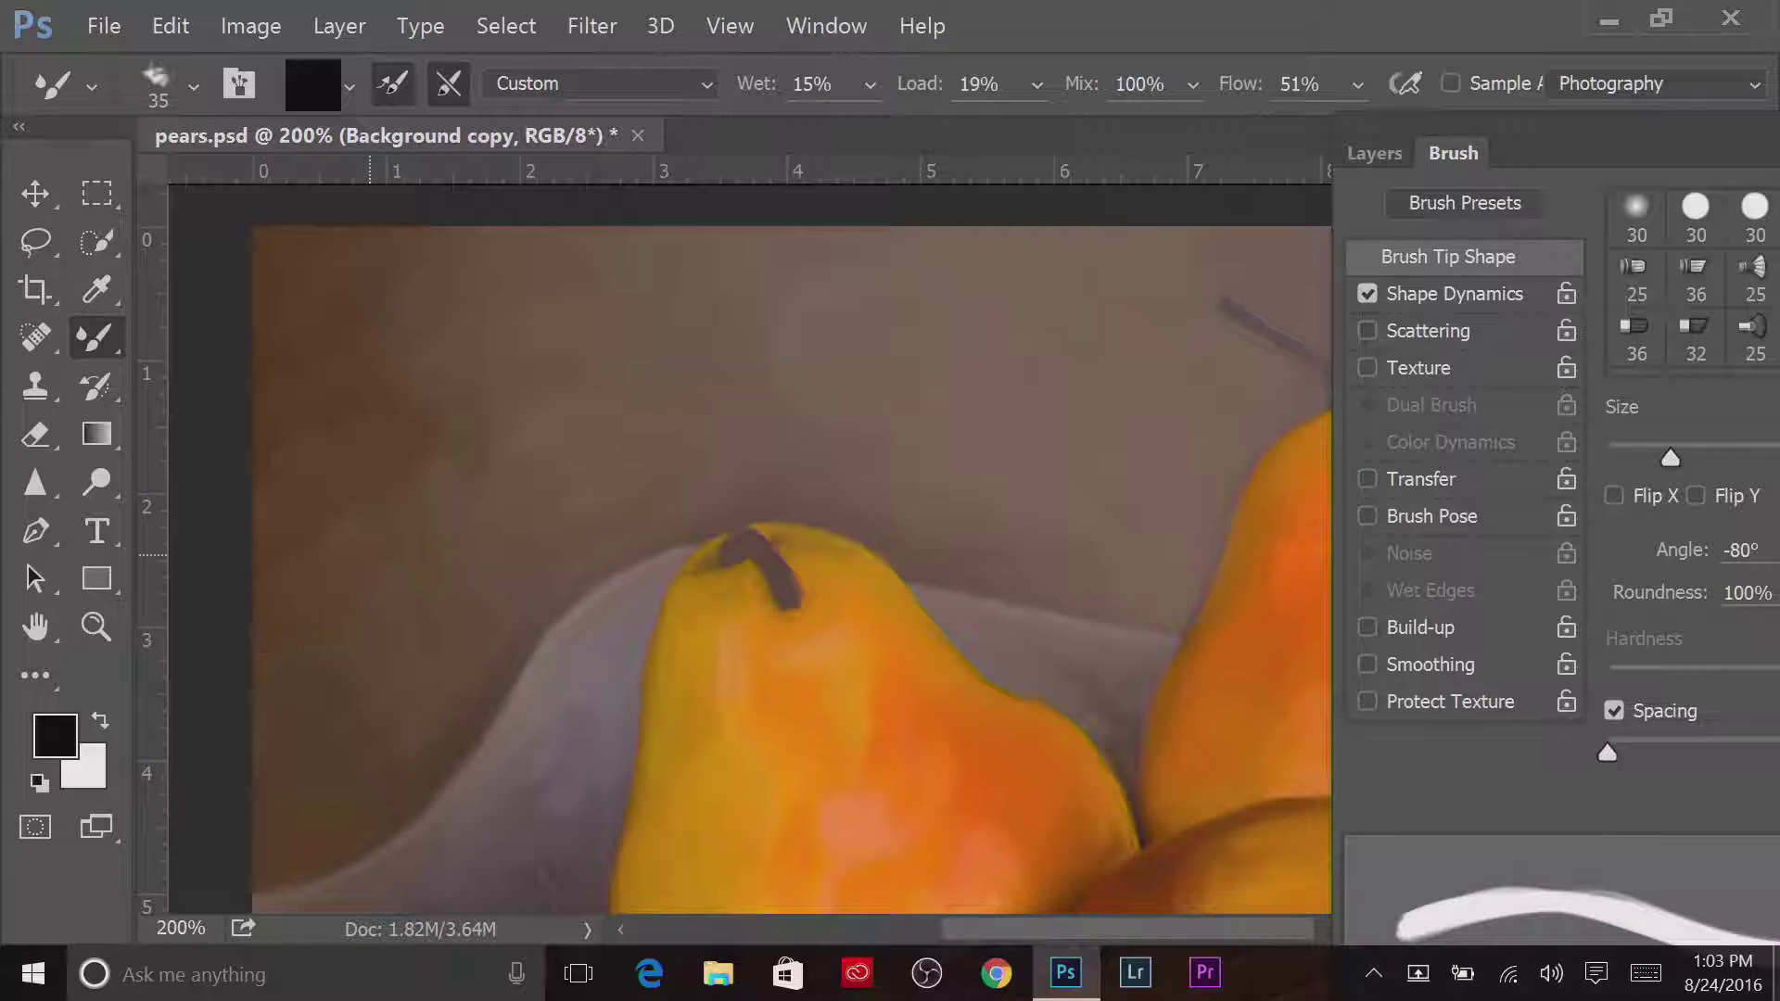
drag(870, 84, 890, 130)
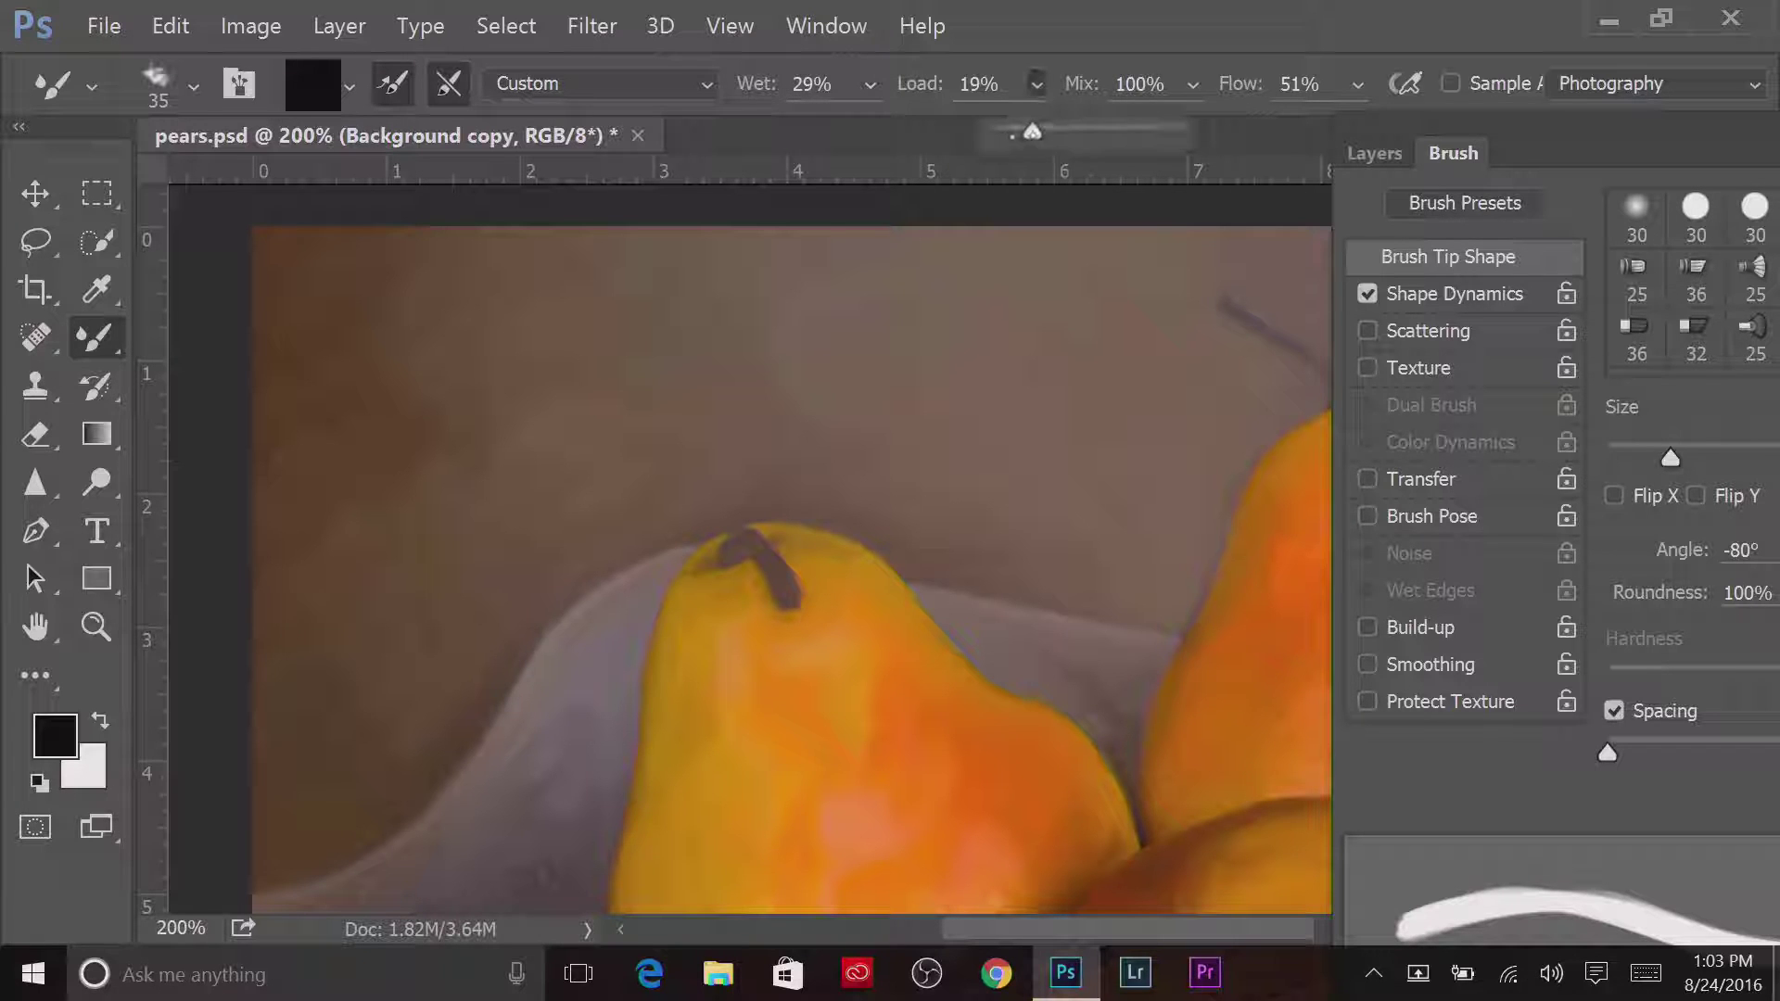
drag(1037, 83, 1046, 131)
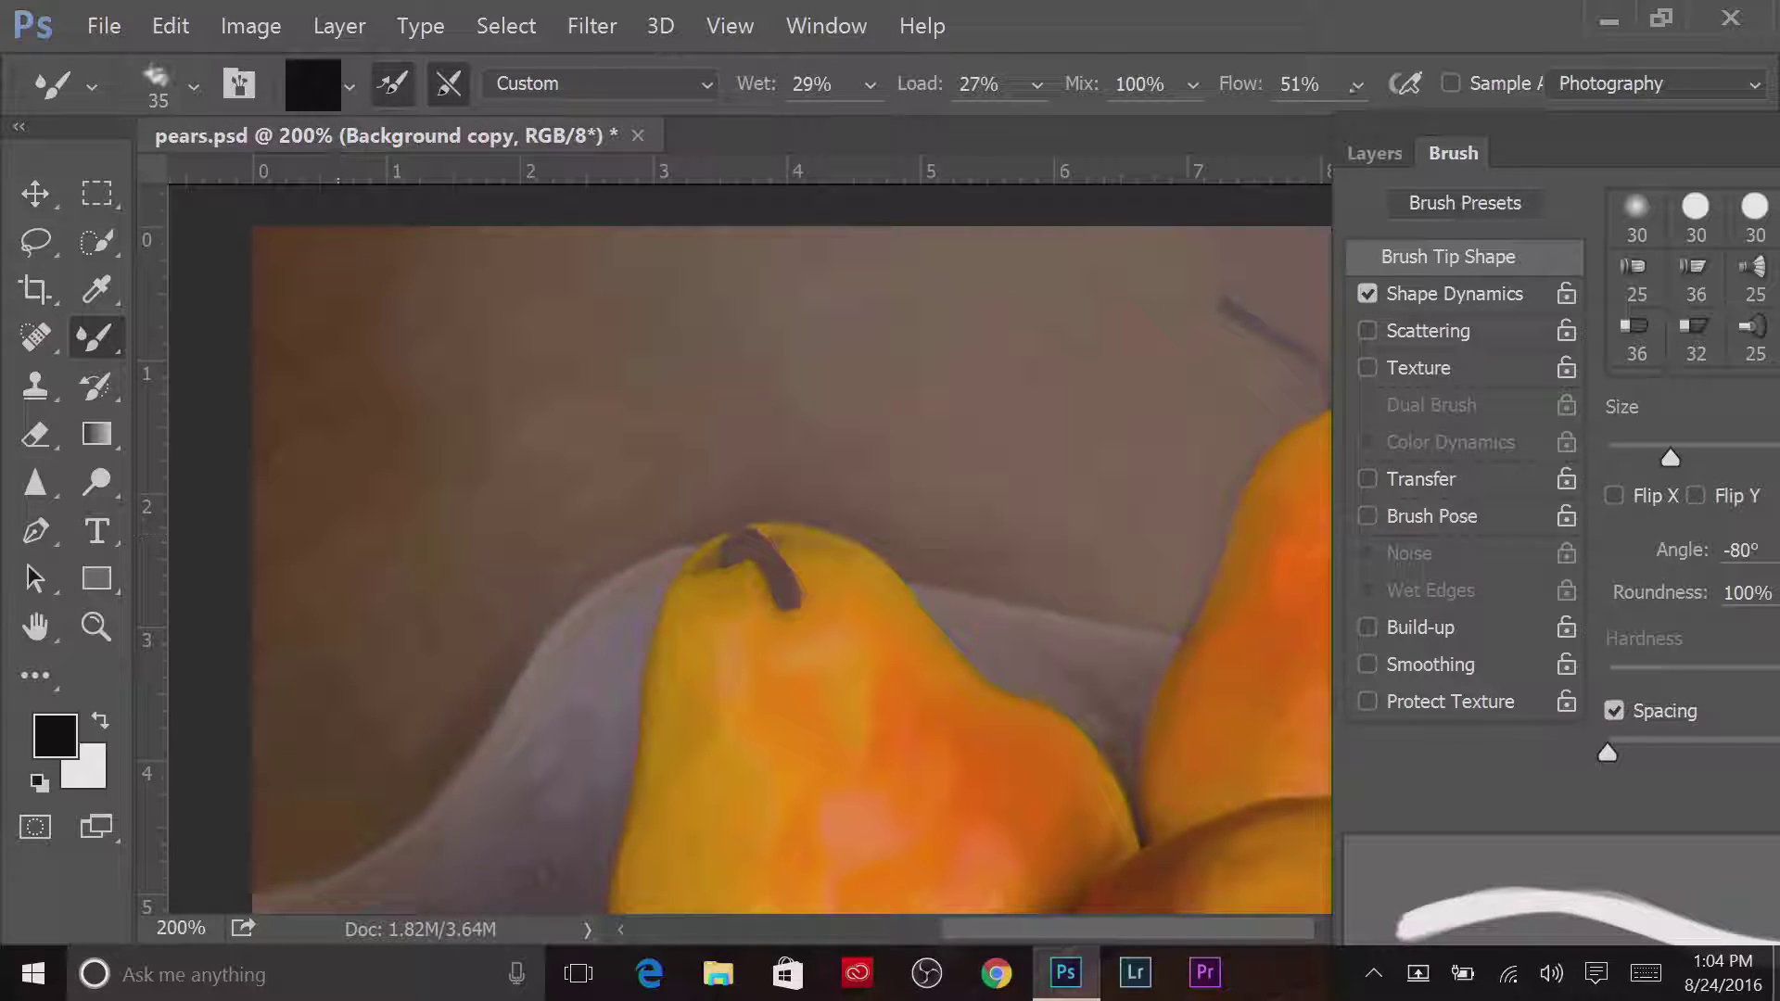
click(1357, 84)
drag(1354, 130, 1303, 130)
drag(1060, 385, 264, 339)
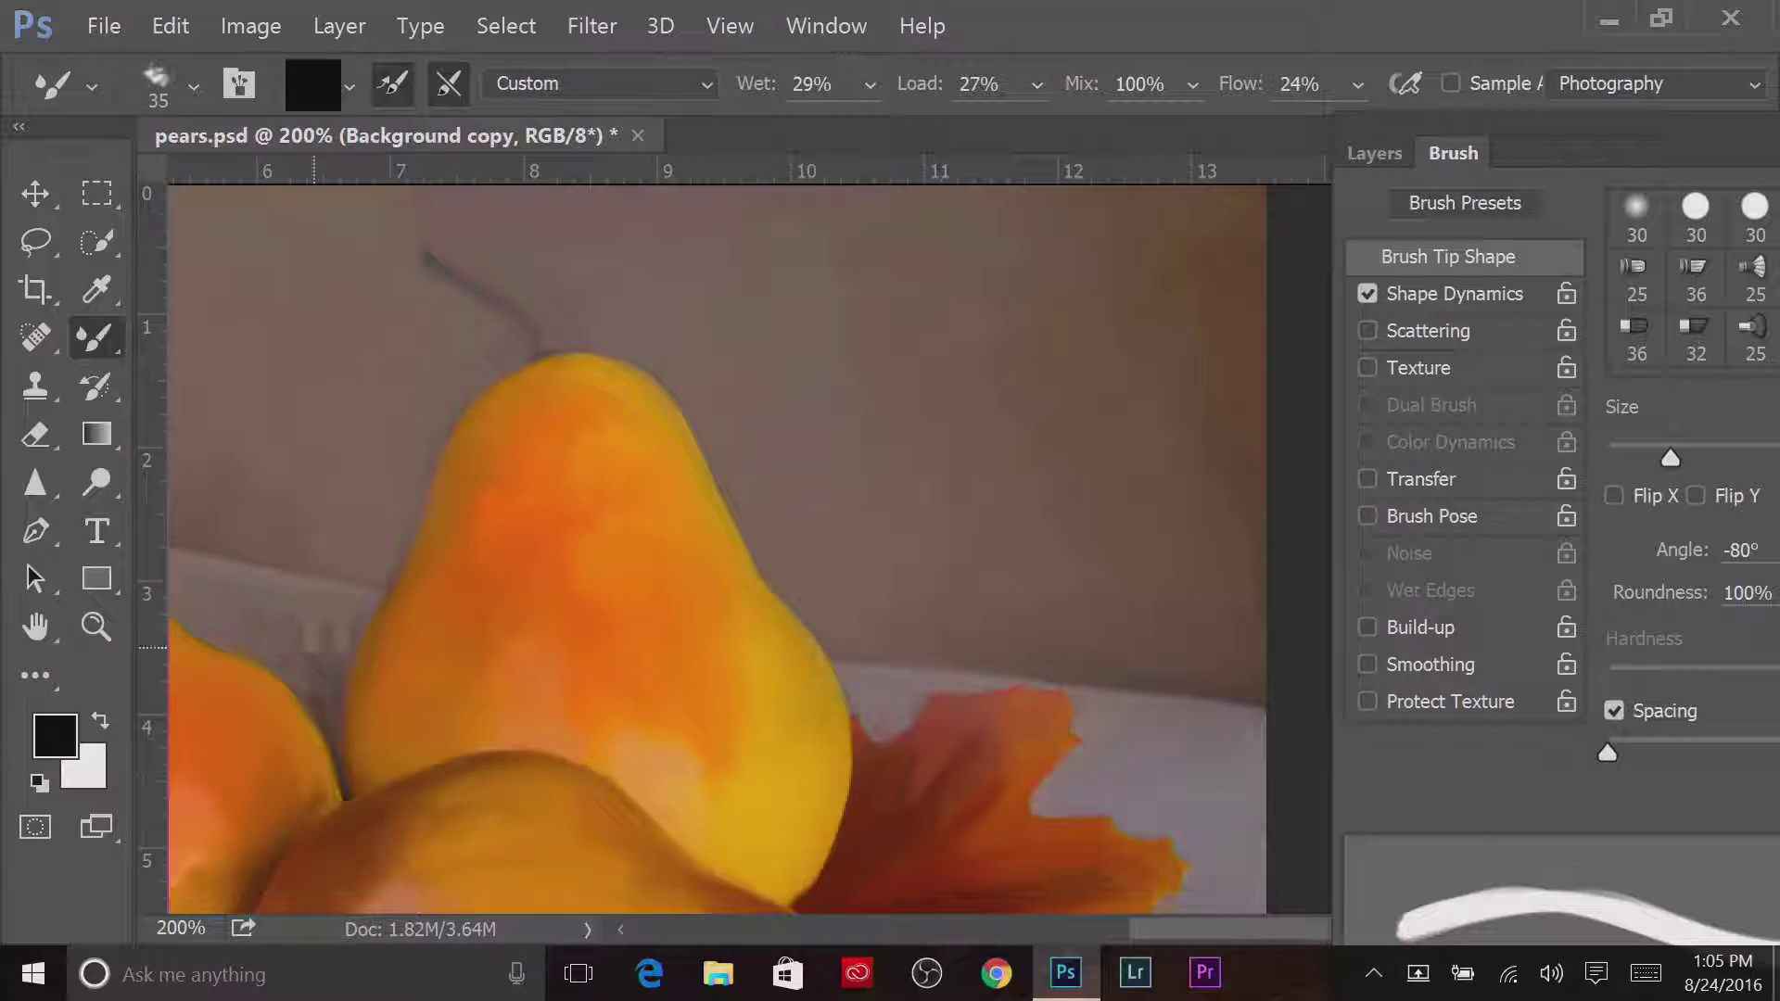
Smear the shadow beneath the front pear into the cloth with Mixer Brush strokes
key(h)
mouse_move(1159, 909)
mouse_down()
mouse_move(794, 547)
mouse_move(832, 467)
mouse_up()
key(b)
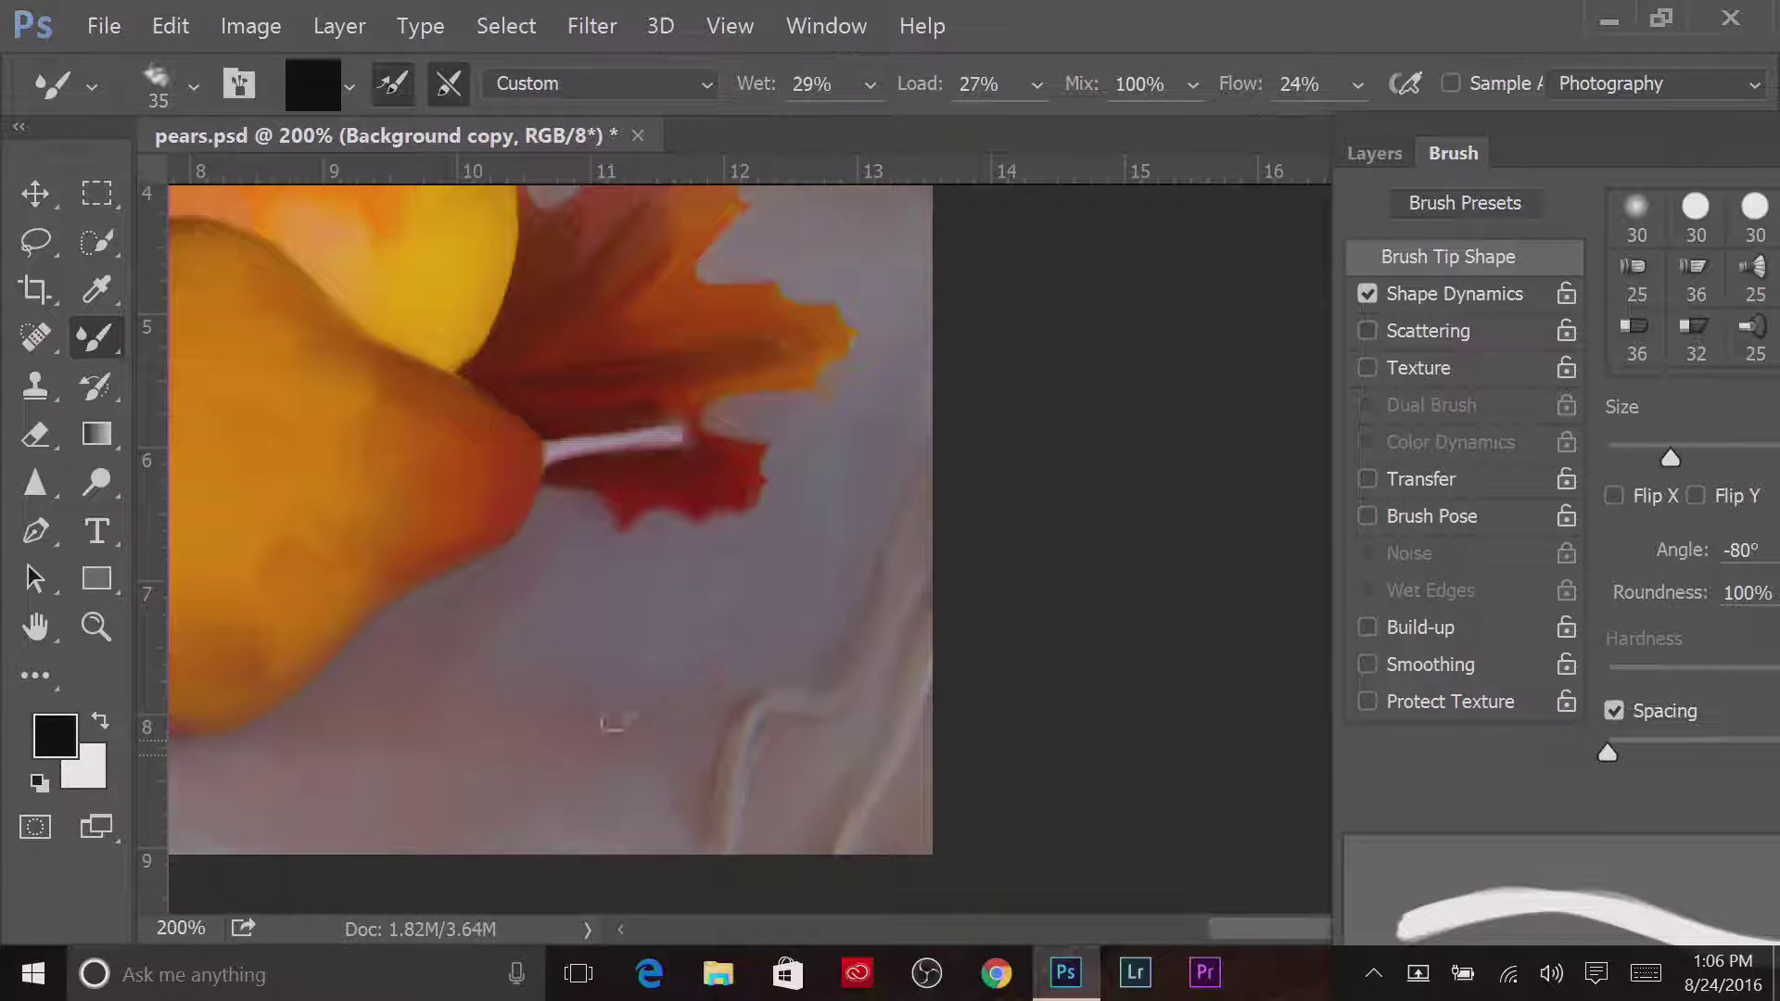
drag(232, 519, 770, 528)
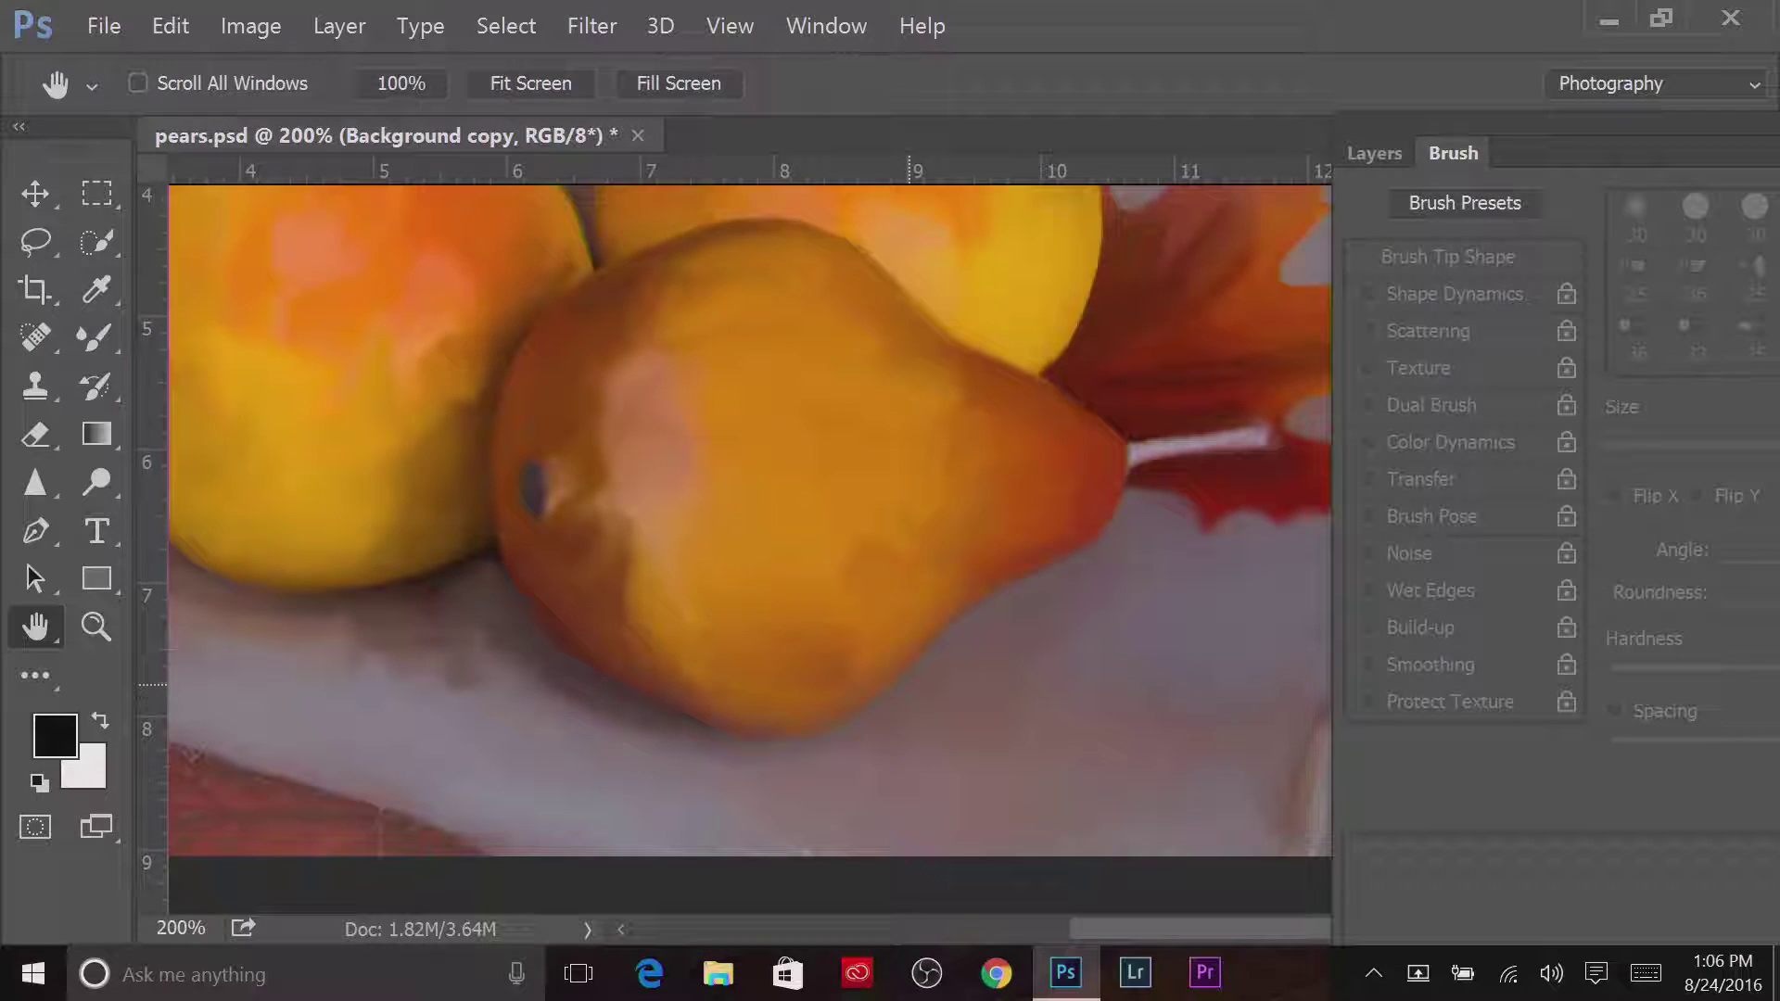
drag(291, 634, 721, 778)
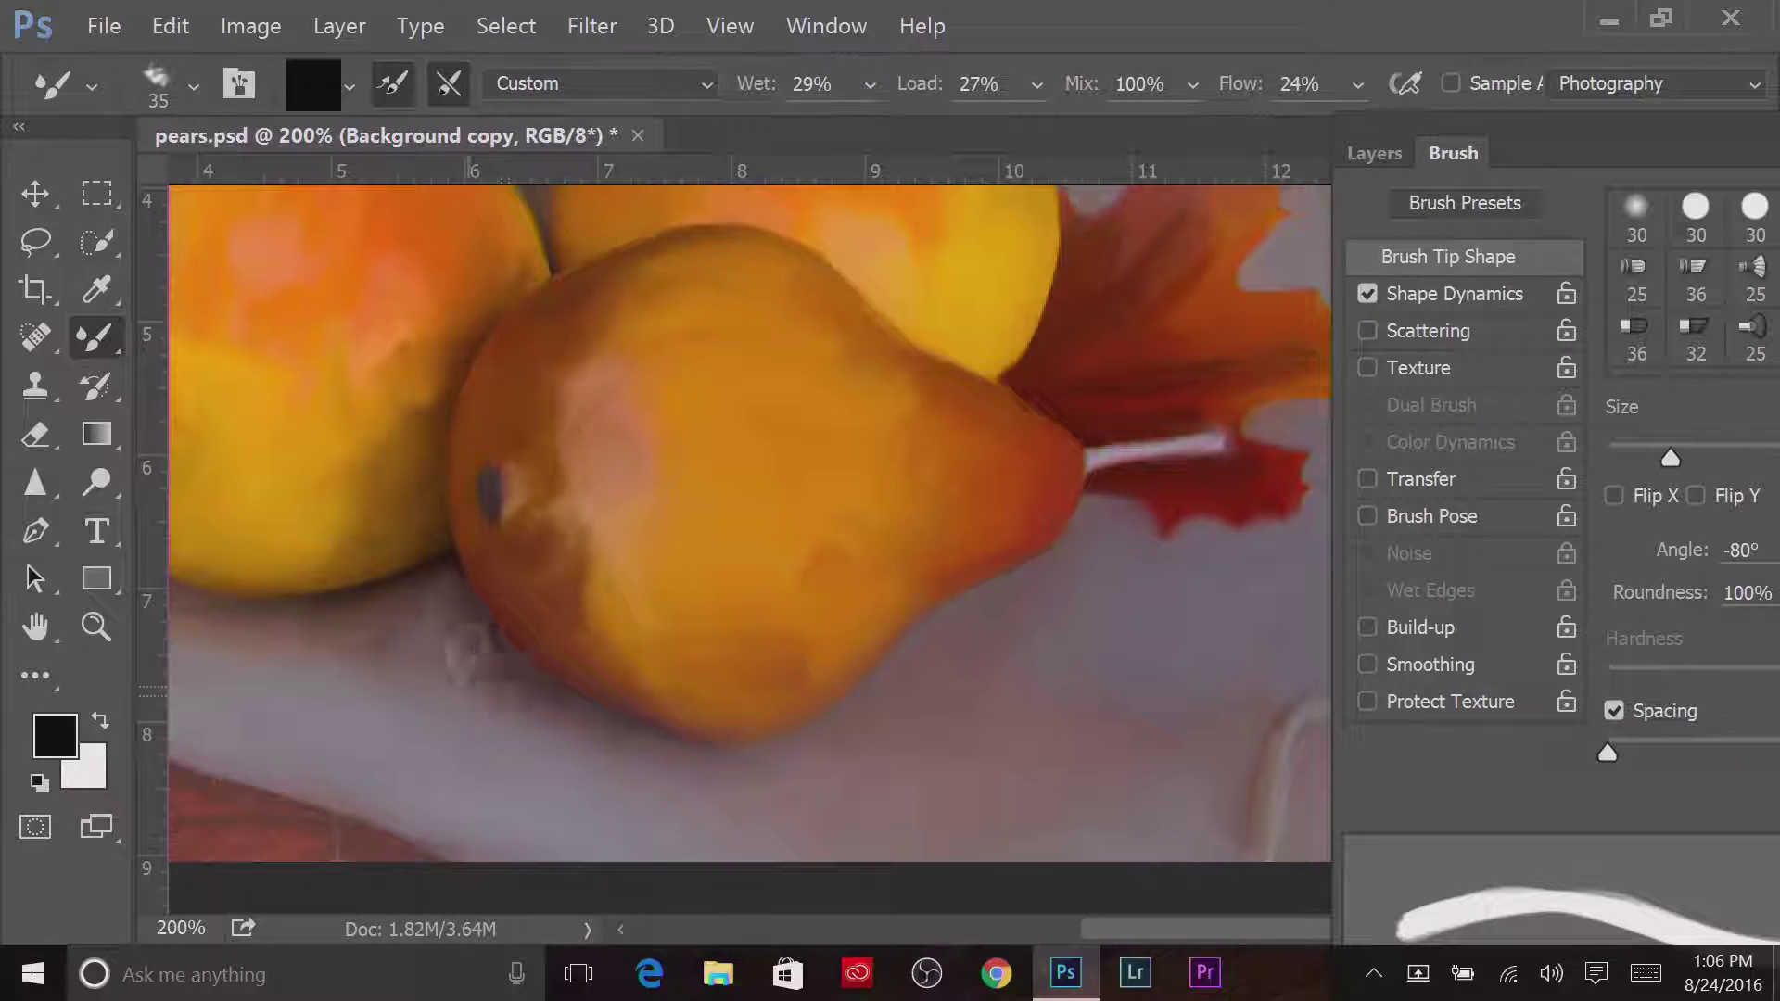
drag(279, 417, 886, 506)
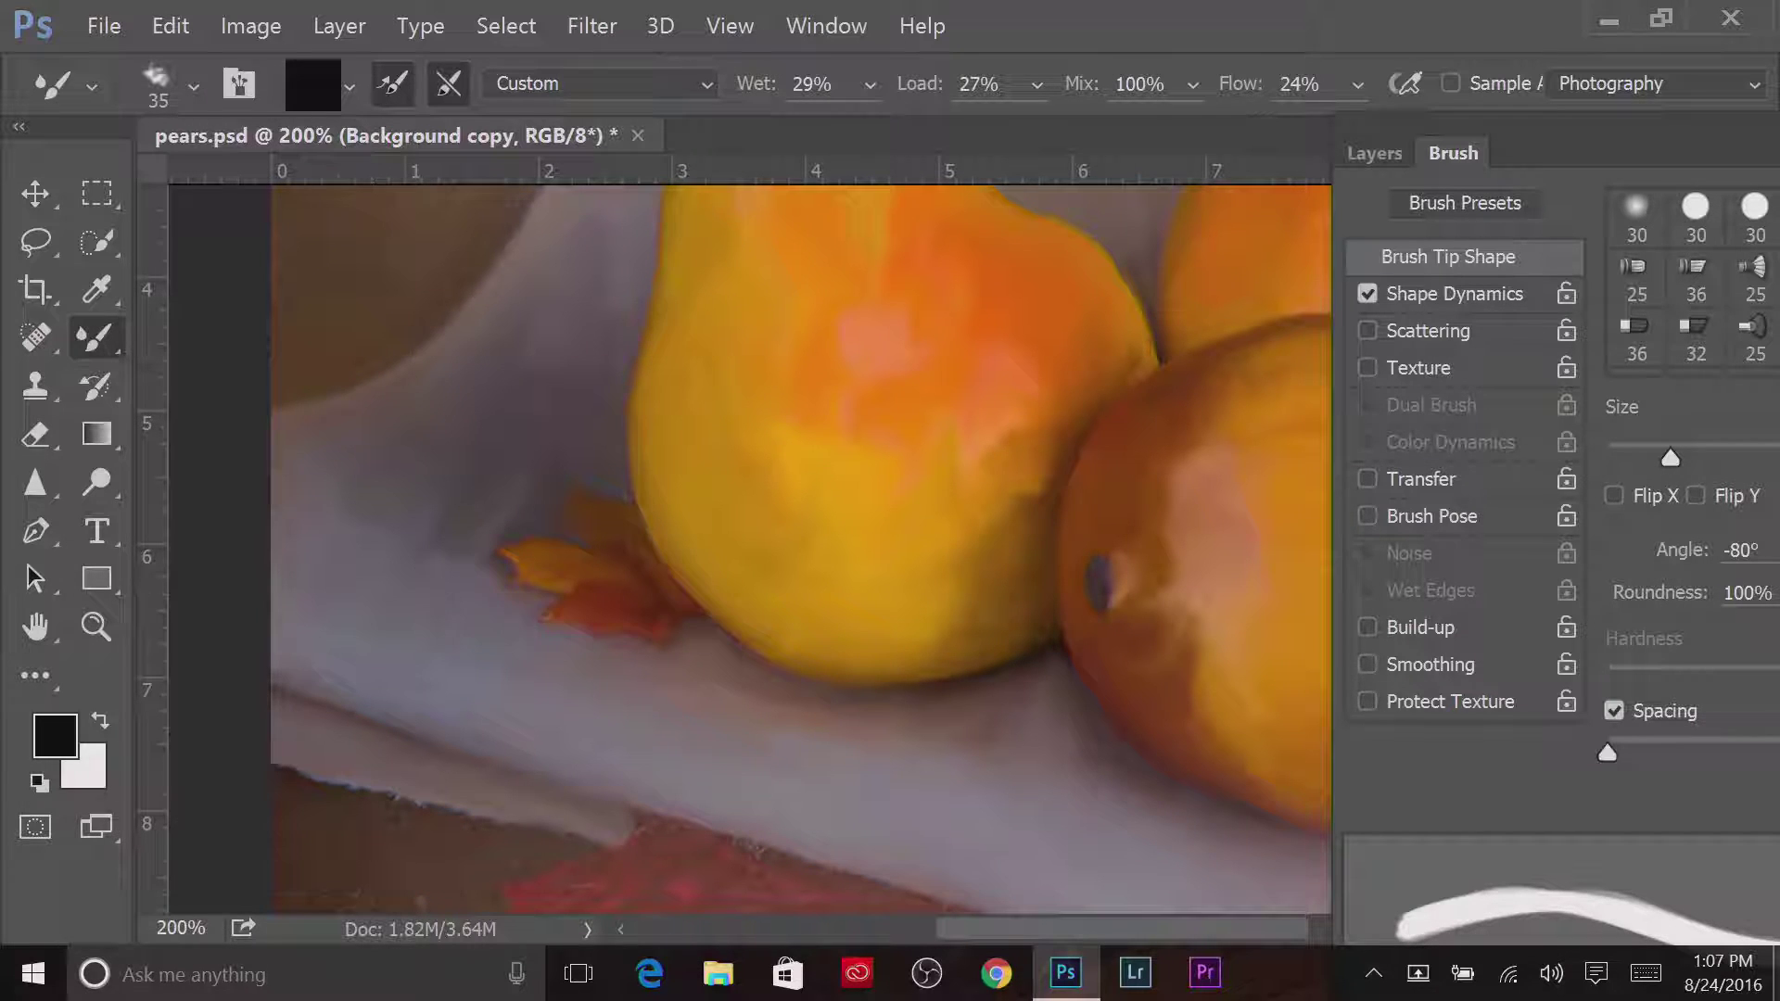
Raise the Mixer Brush Wet, Load and Flow settings all to 100%
click(869, 84)
drag(865, 130, 1169, 128)
click(1037, 85)
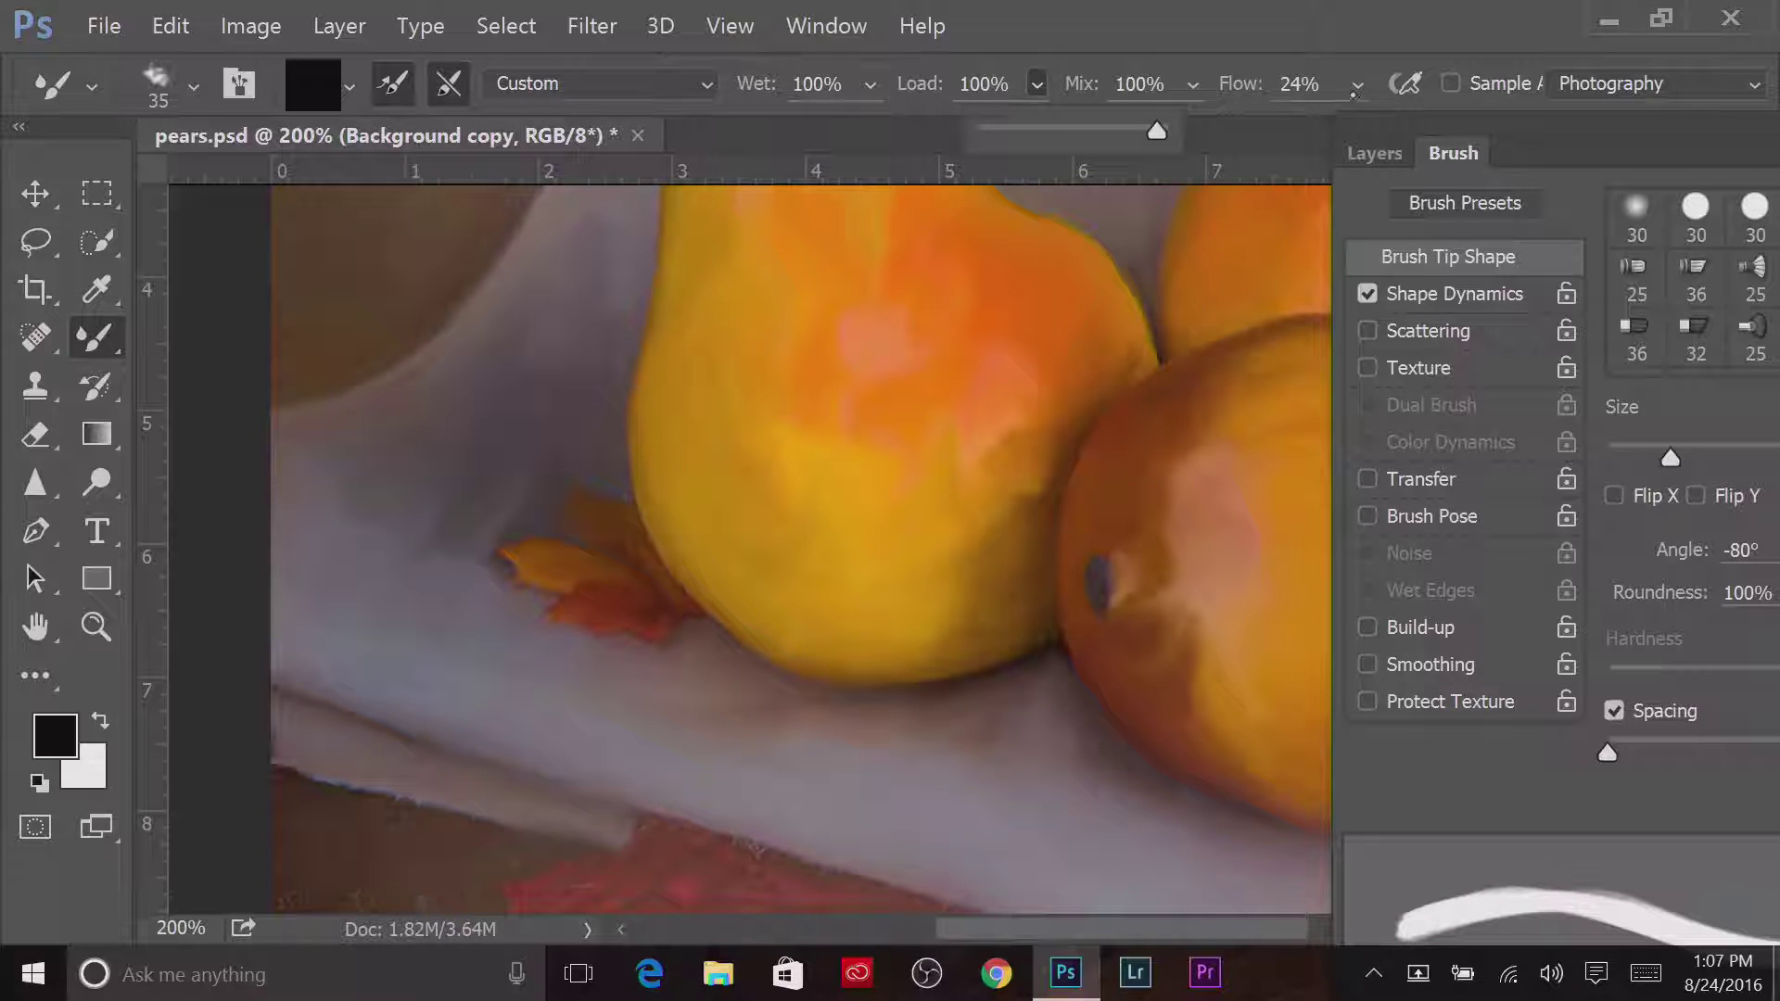
click(1351, 93)
drag(1343, 129, 1485, 128)
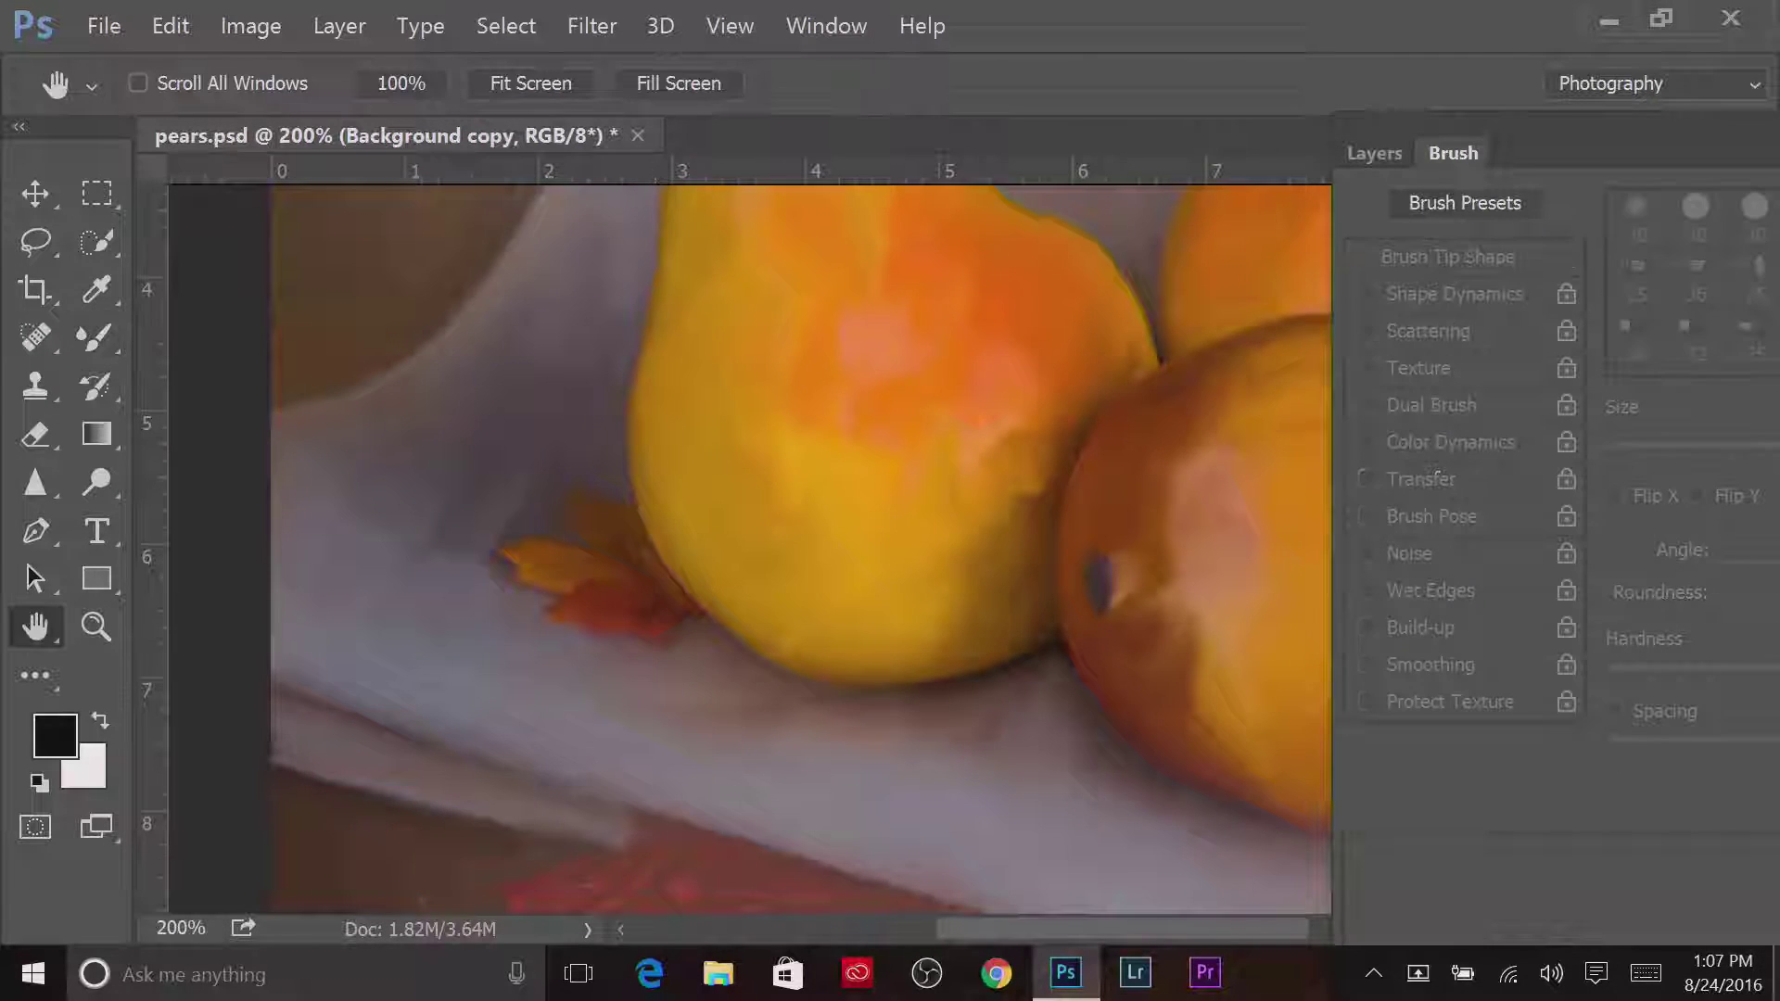
Shrink the brush tip to size 12 over the cloth near the left pear
drag(745, 772, 633, 545)
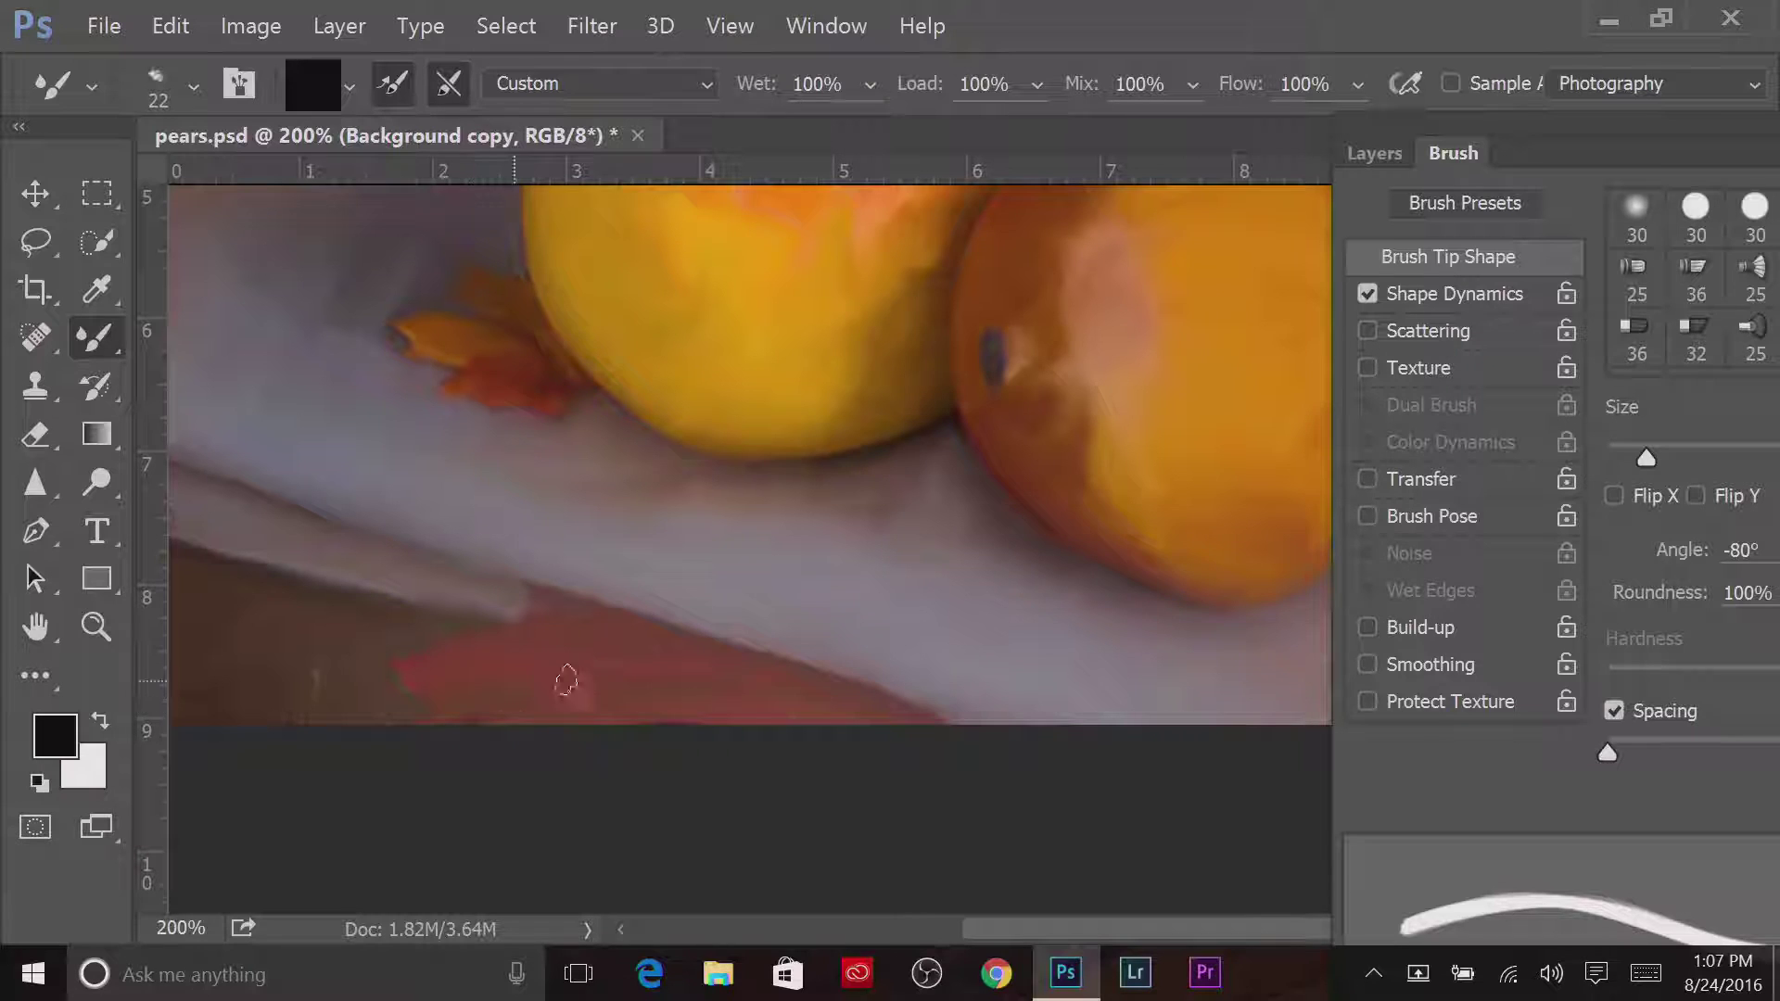
key(bracketleft)
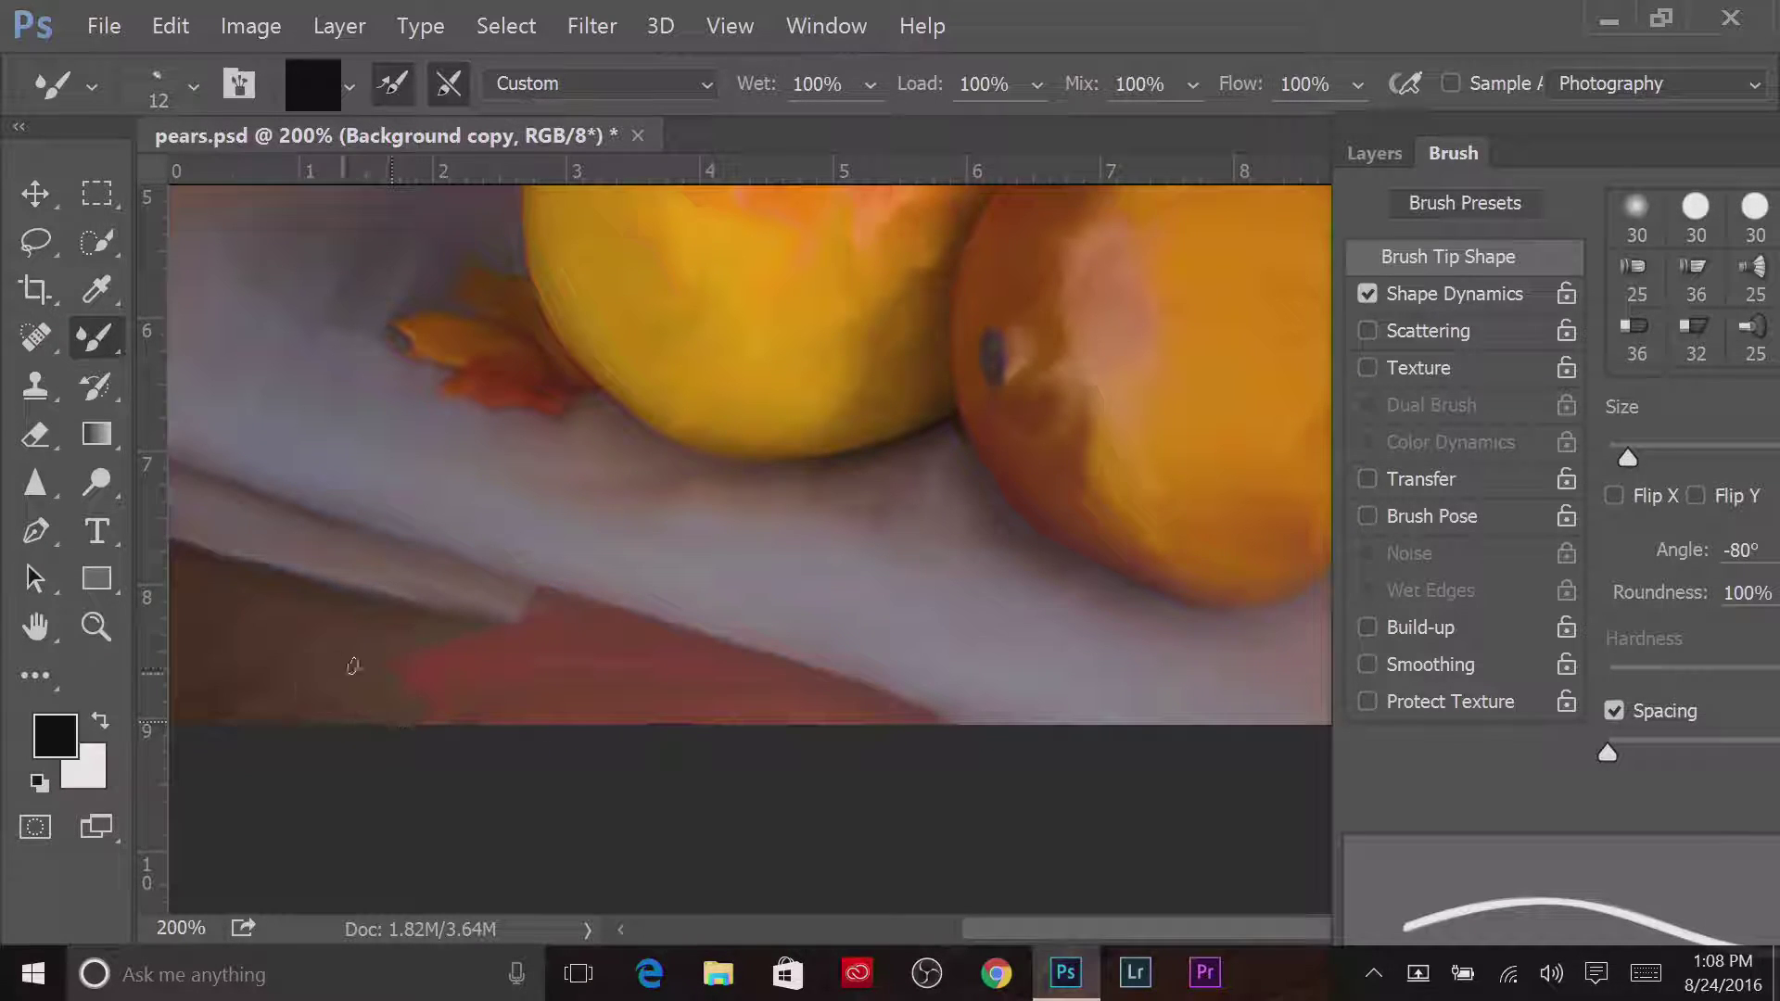
drag(363, 709, 529, 727)
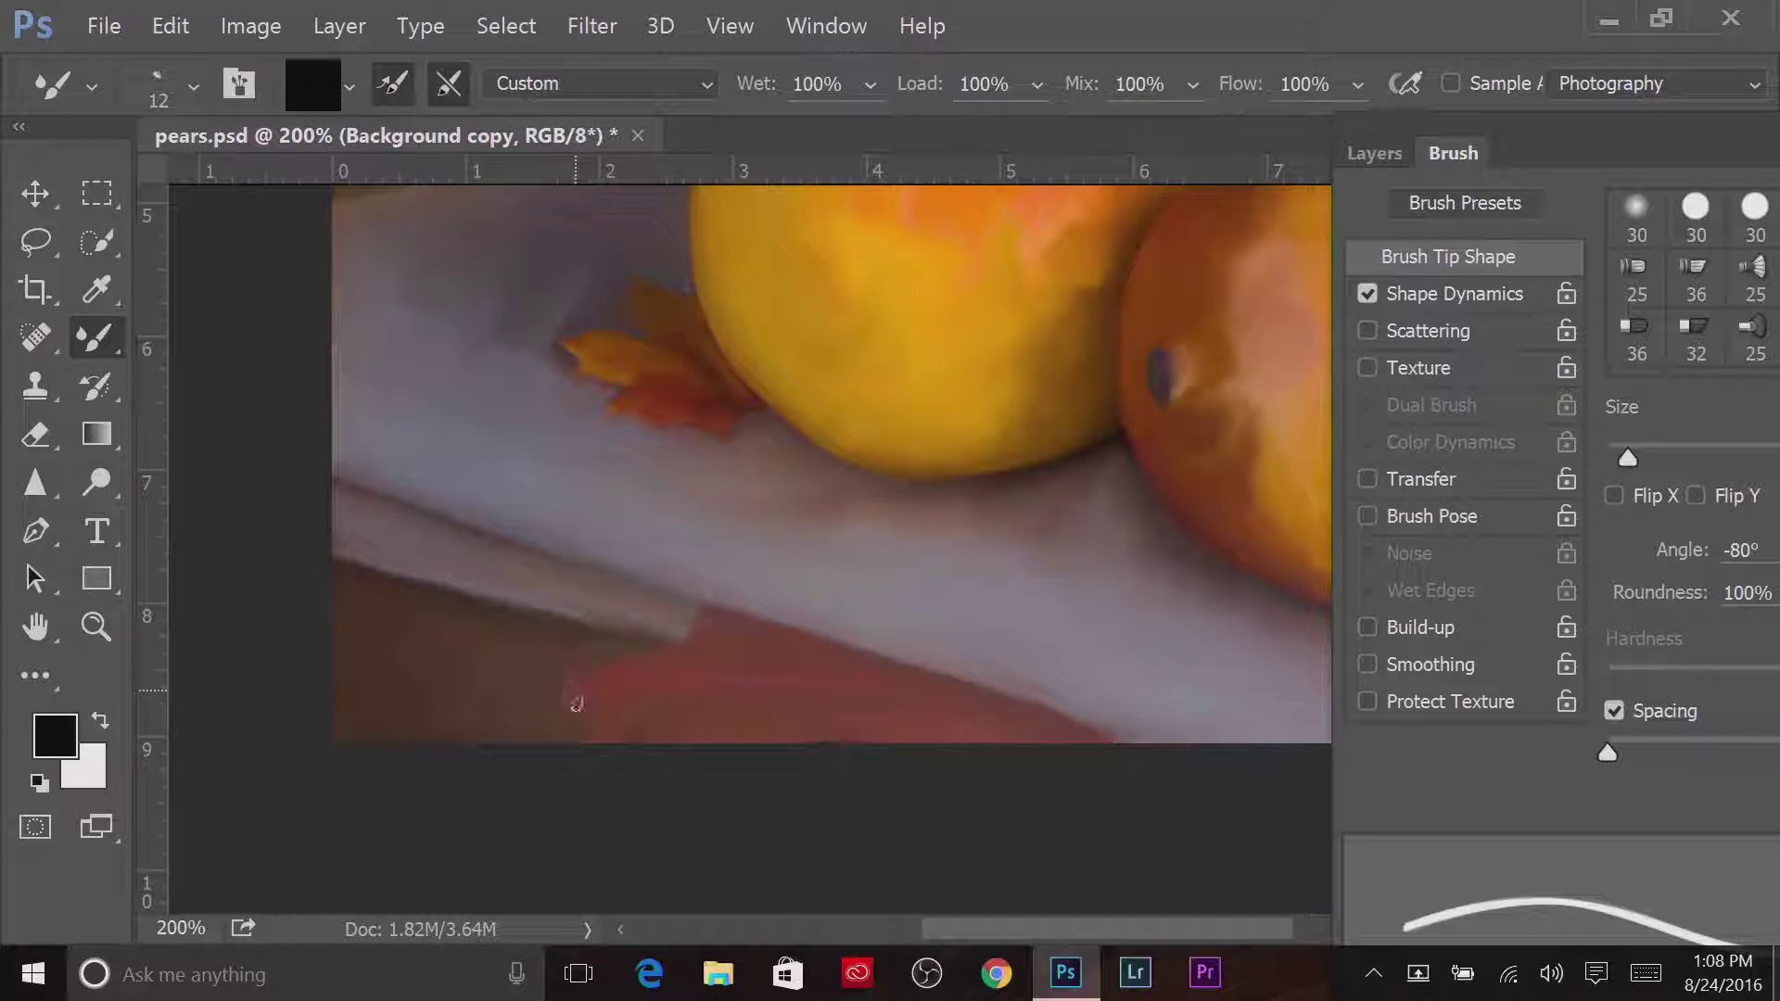
drag(587, 352, 504, 560)
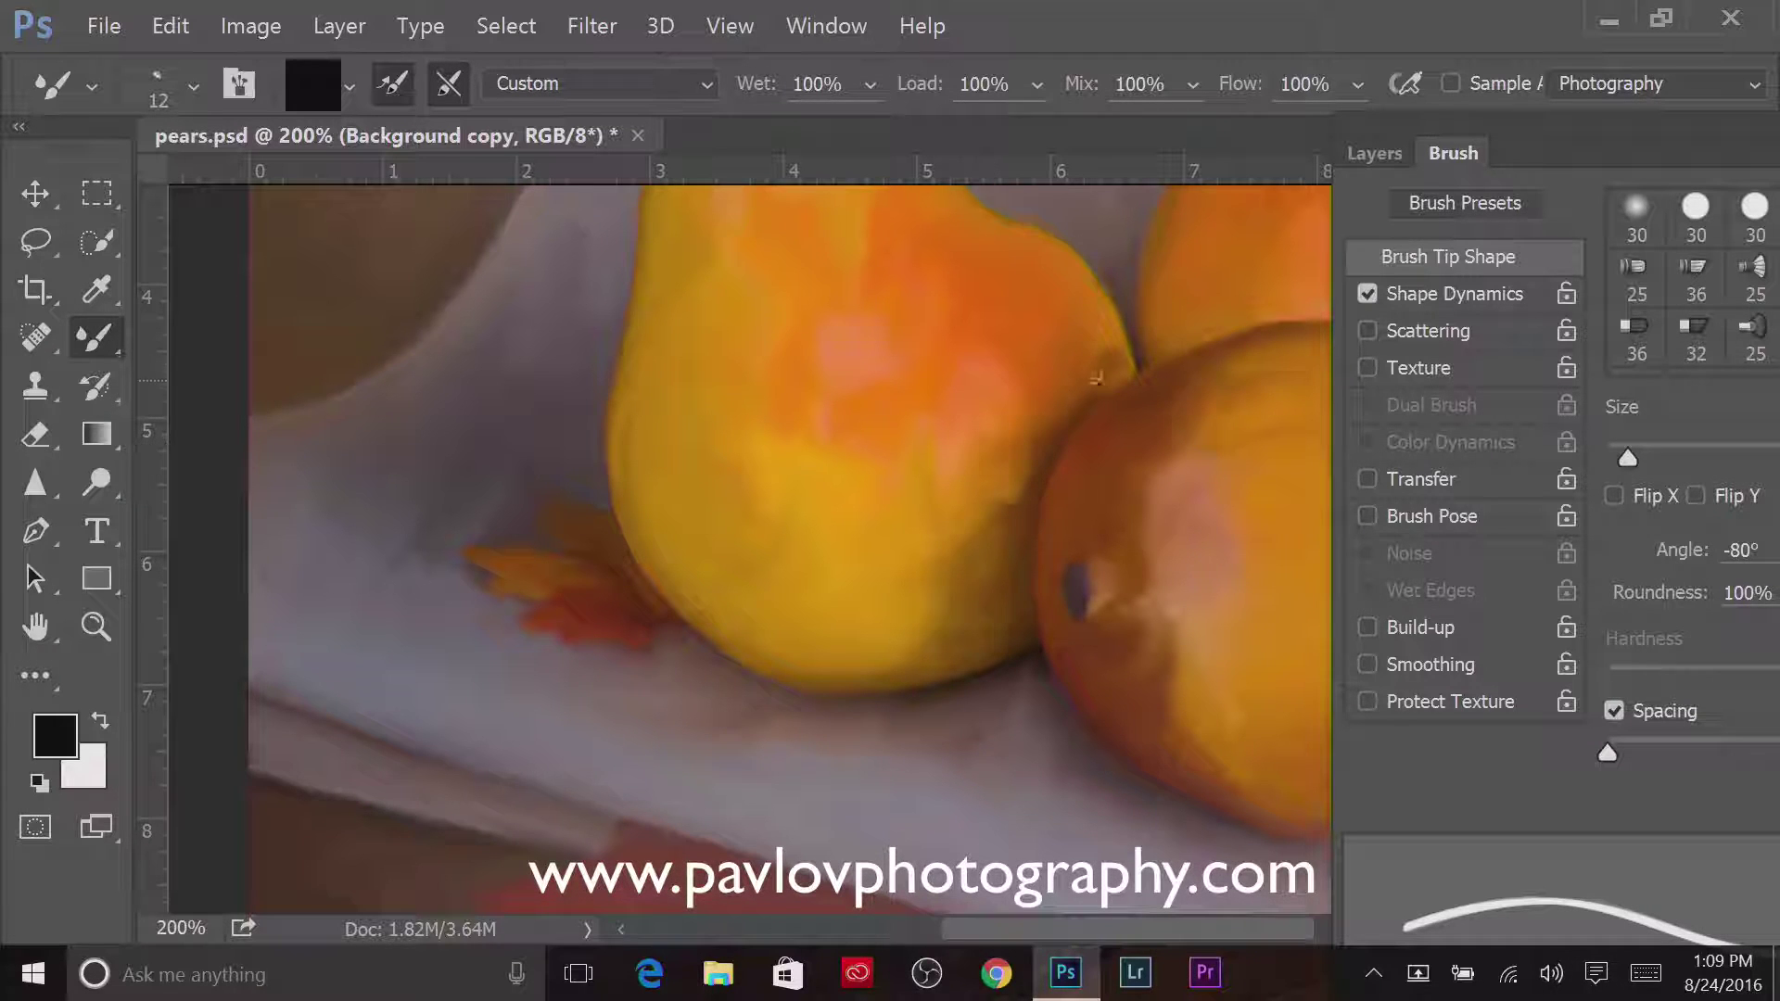
Blend the left pear's stem and the front pear's top edge with Mixer Brush strokes
drag(640, 487, 303, 750)
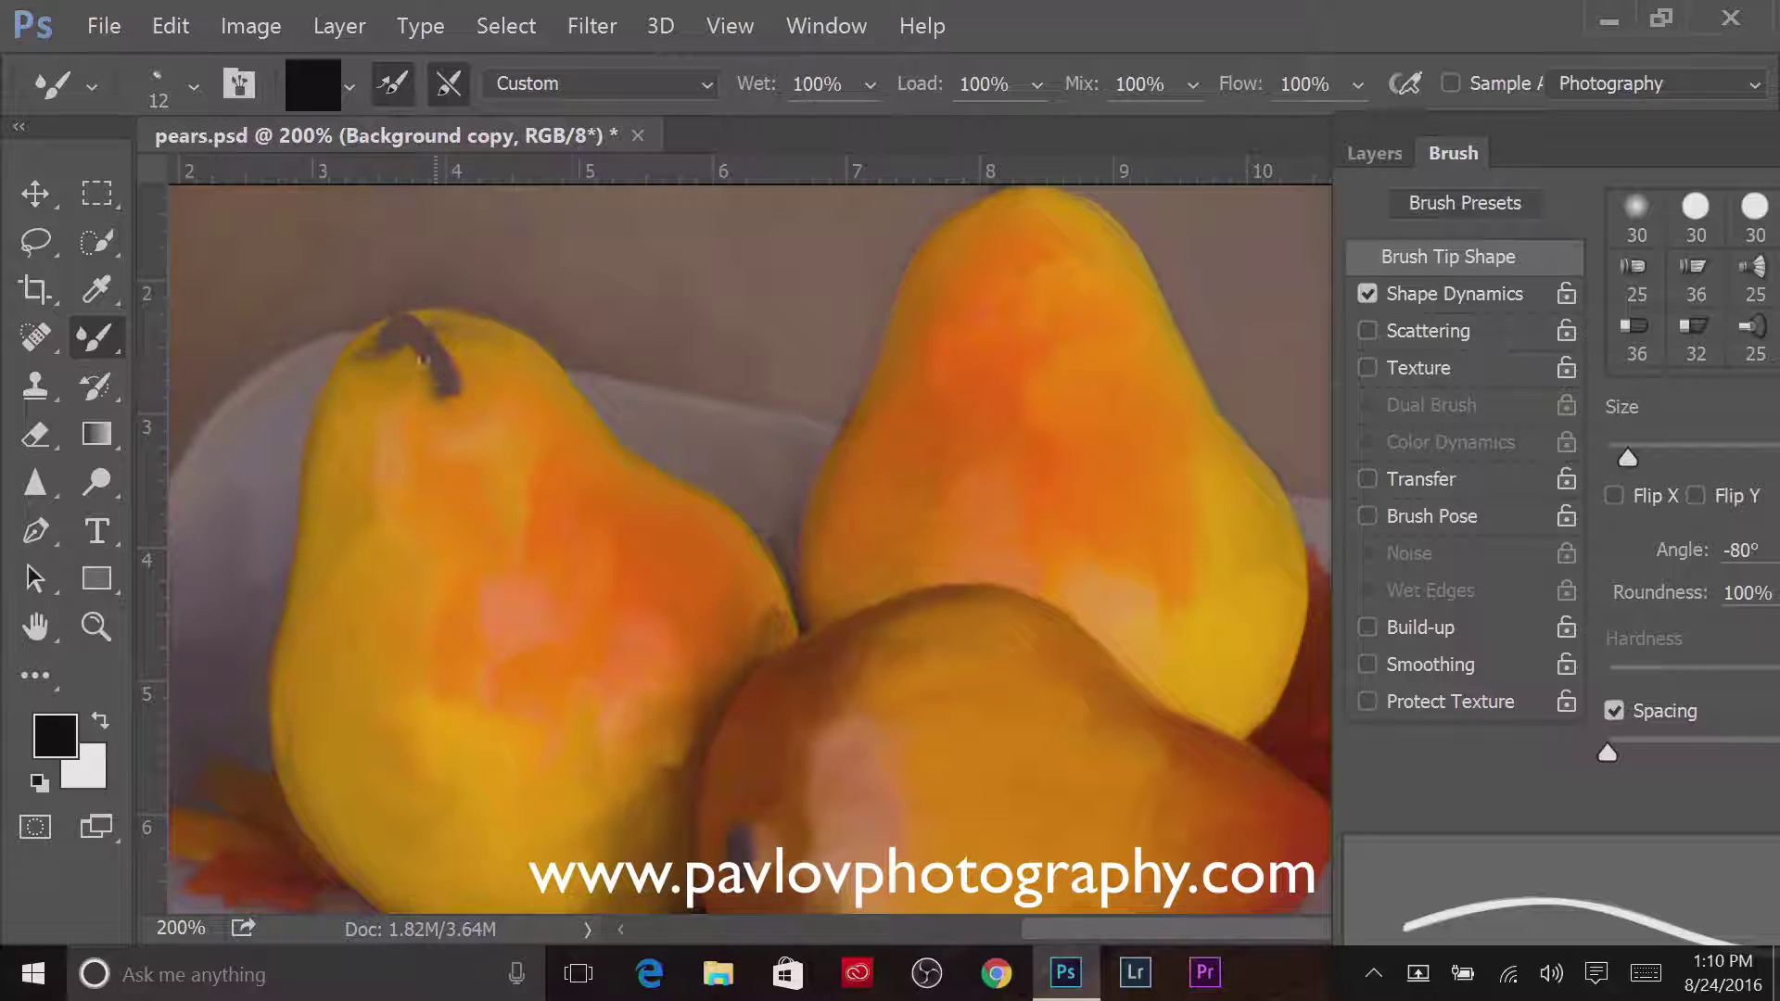
mouse_move(446, 400)
mouse_down()
mouse_move(429, 364)
mouse_move(481, 408)
mouse_up()
drag(1149, 702, 1108, 648)
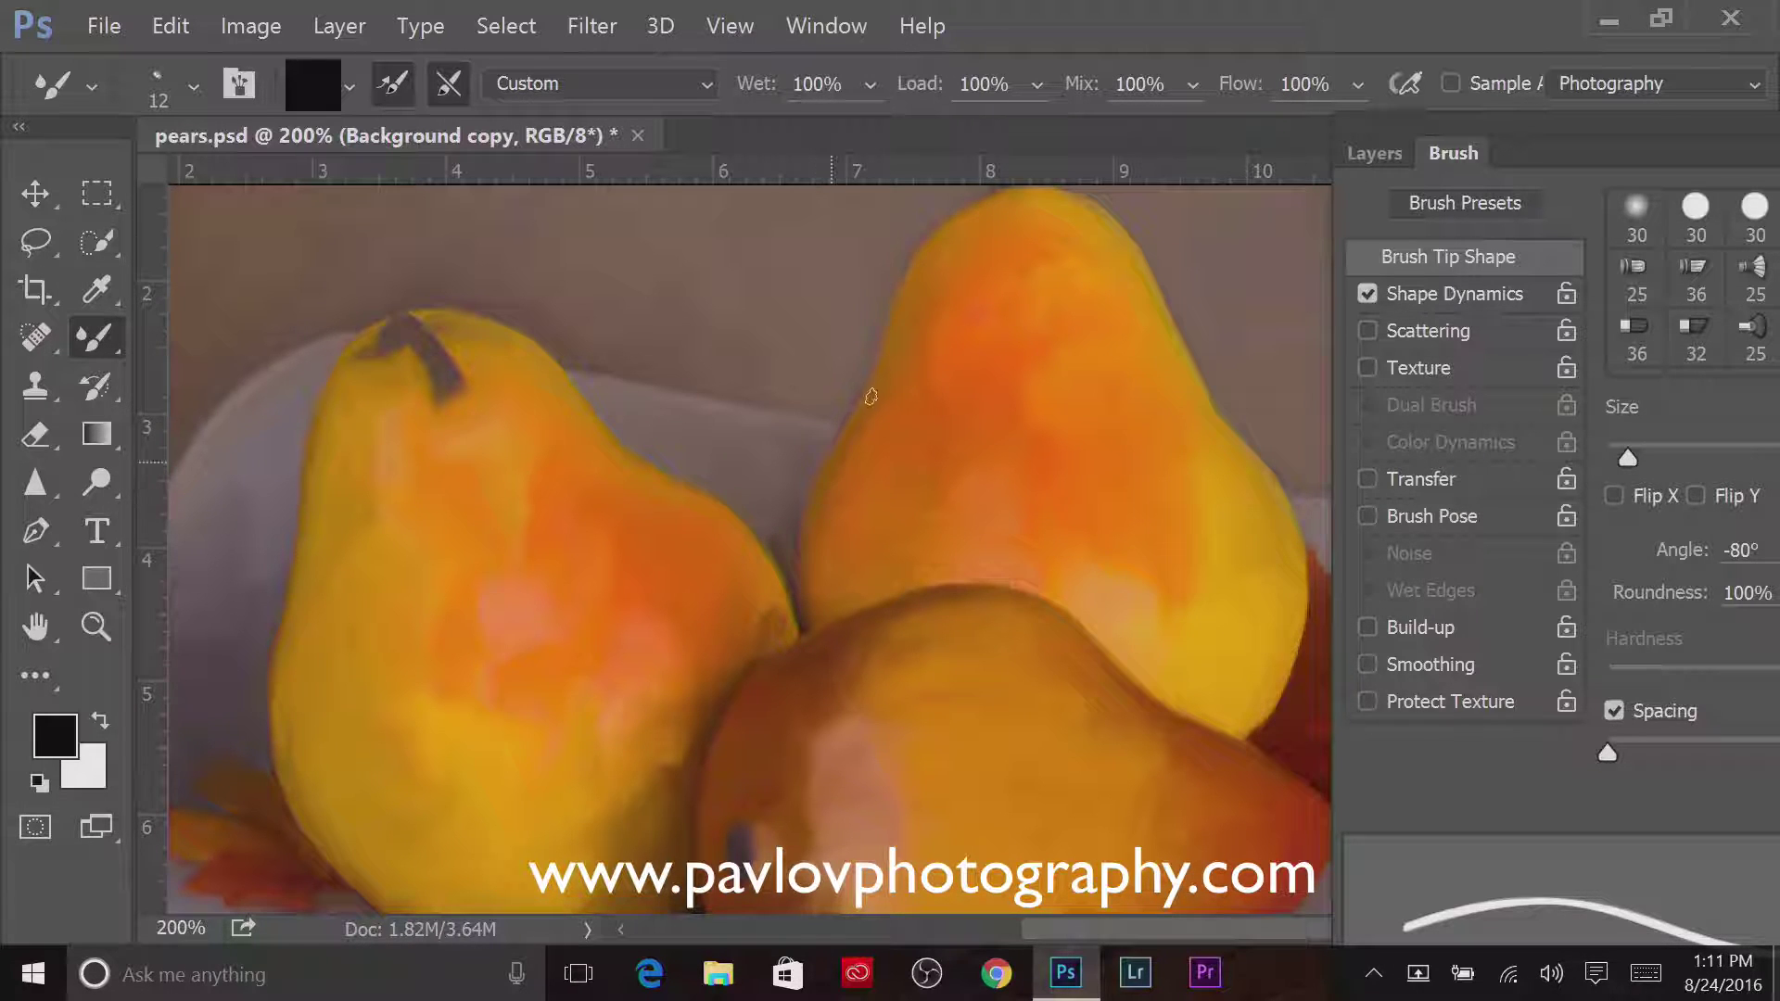
Blend the edge where pear meets leaf and smear the orange leaf tip outward
key(h)
drag(822, 492, 259, 623)
key(b)
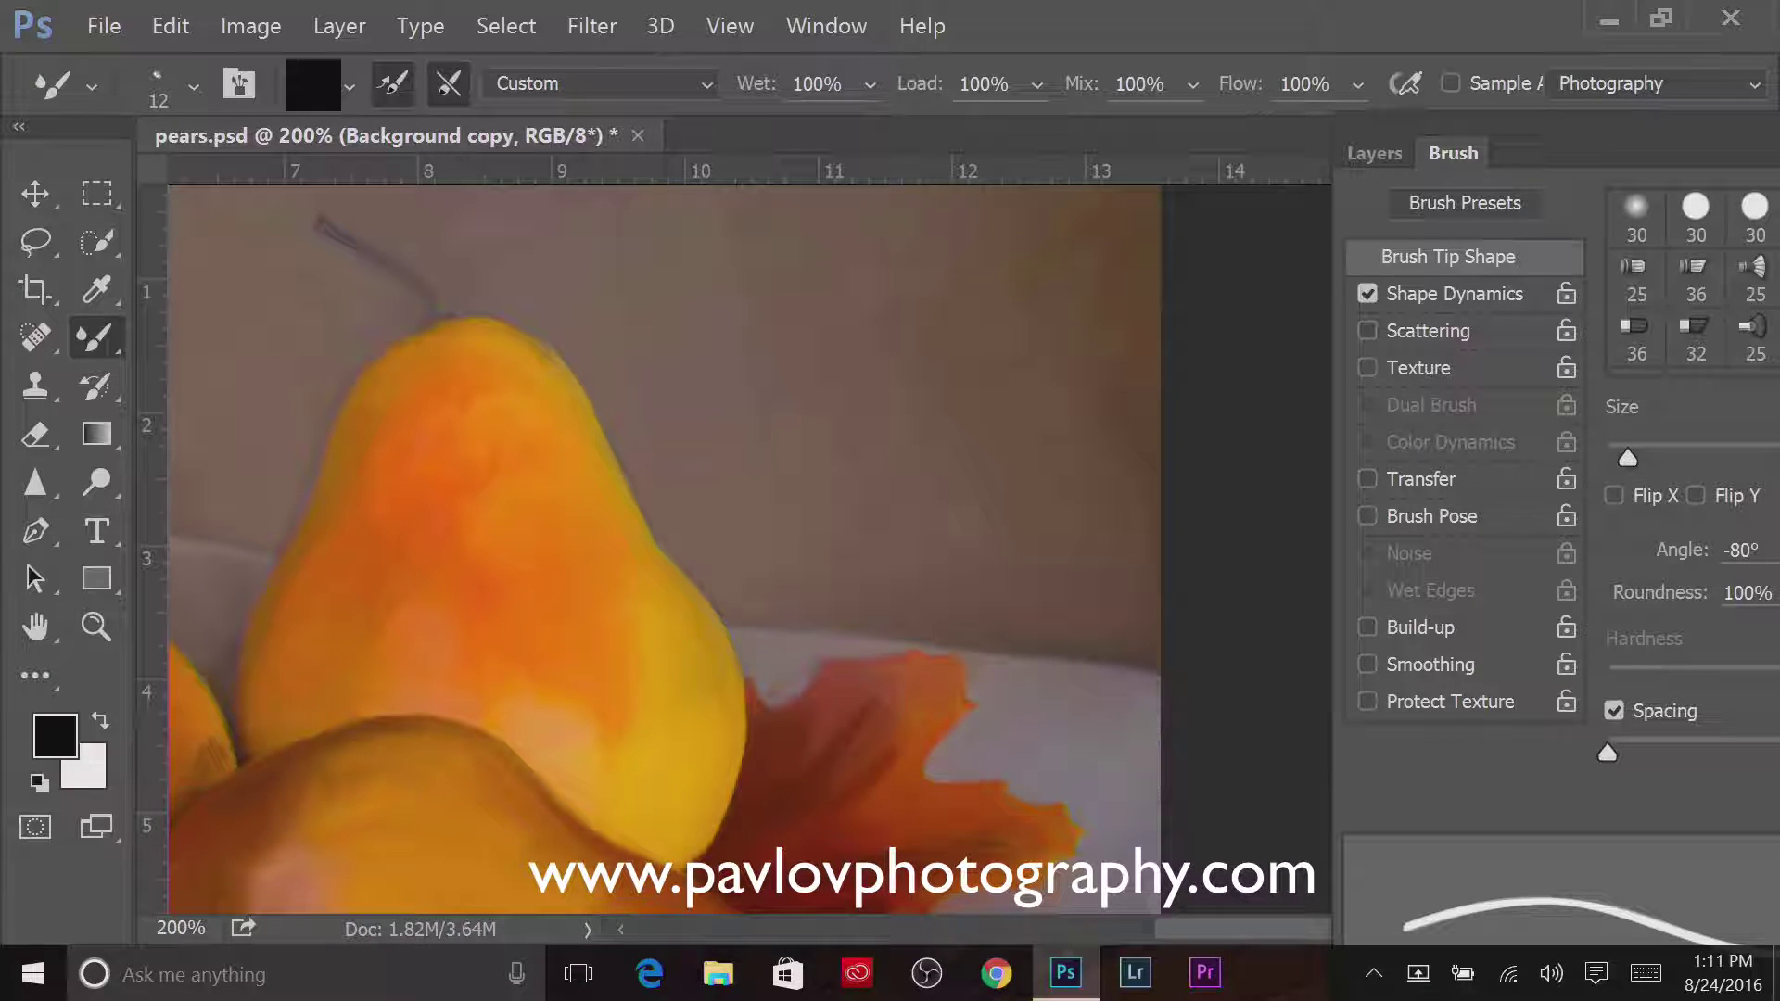
drag(749, 706, 762, 691)
drag(1048, 823, 1080, 833)
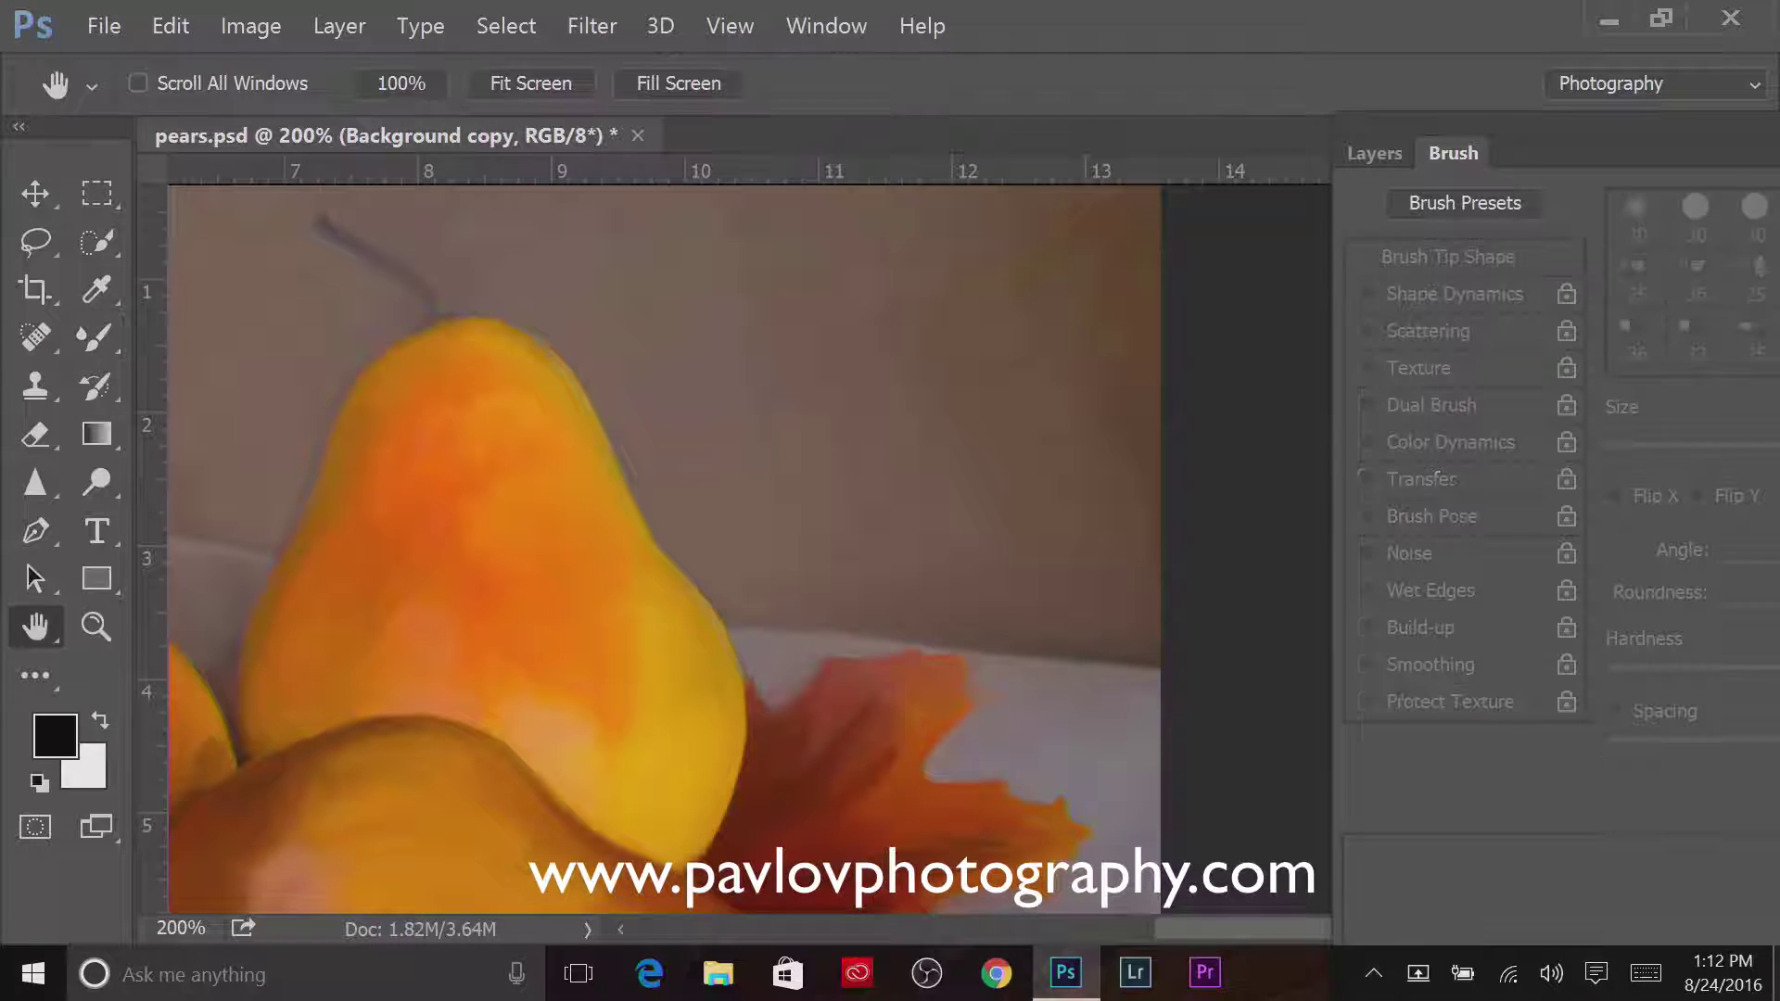
Smooth the cloth fold below the leaf into a curved stroke, then view the painting at 100%
drag(720, 808, 634, 524)
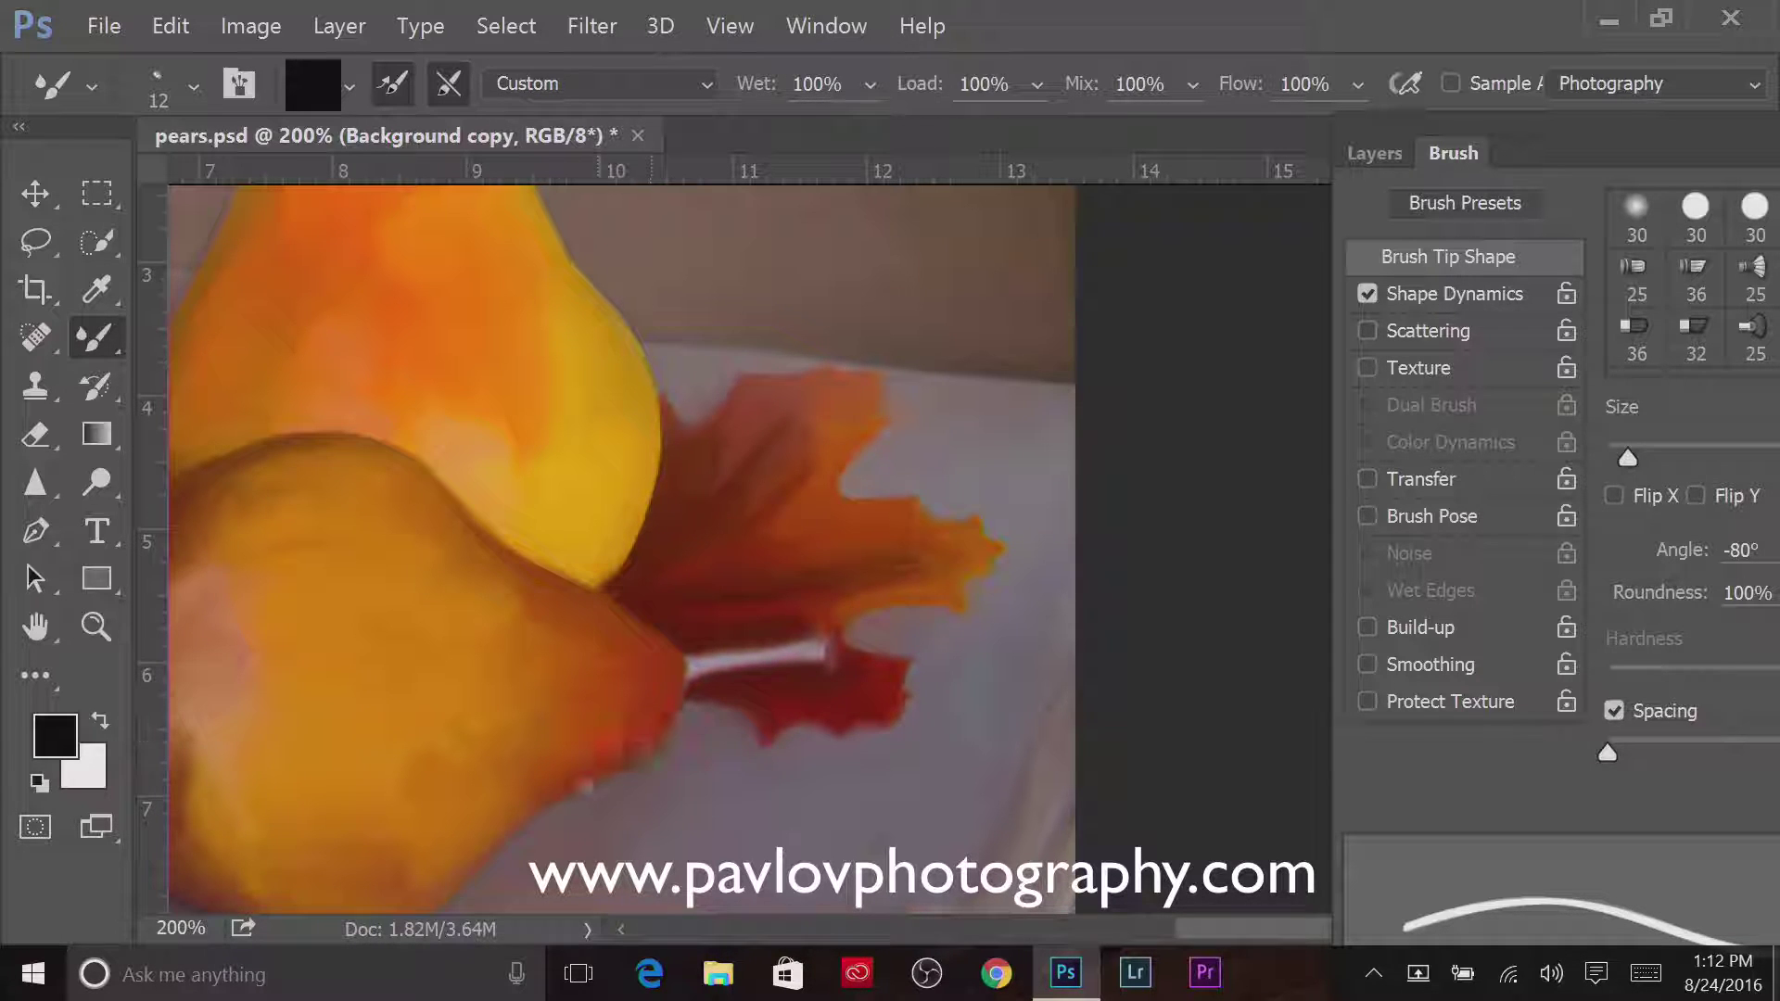
drag(827, 654, 913, 408)
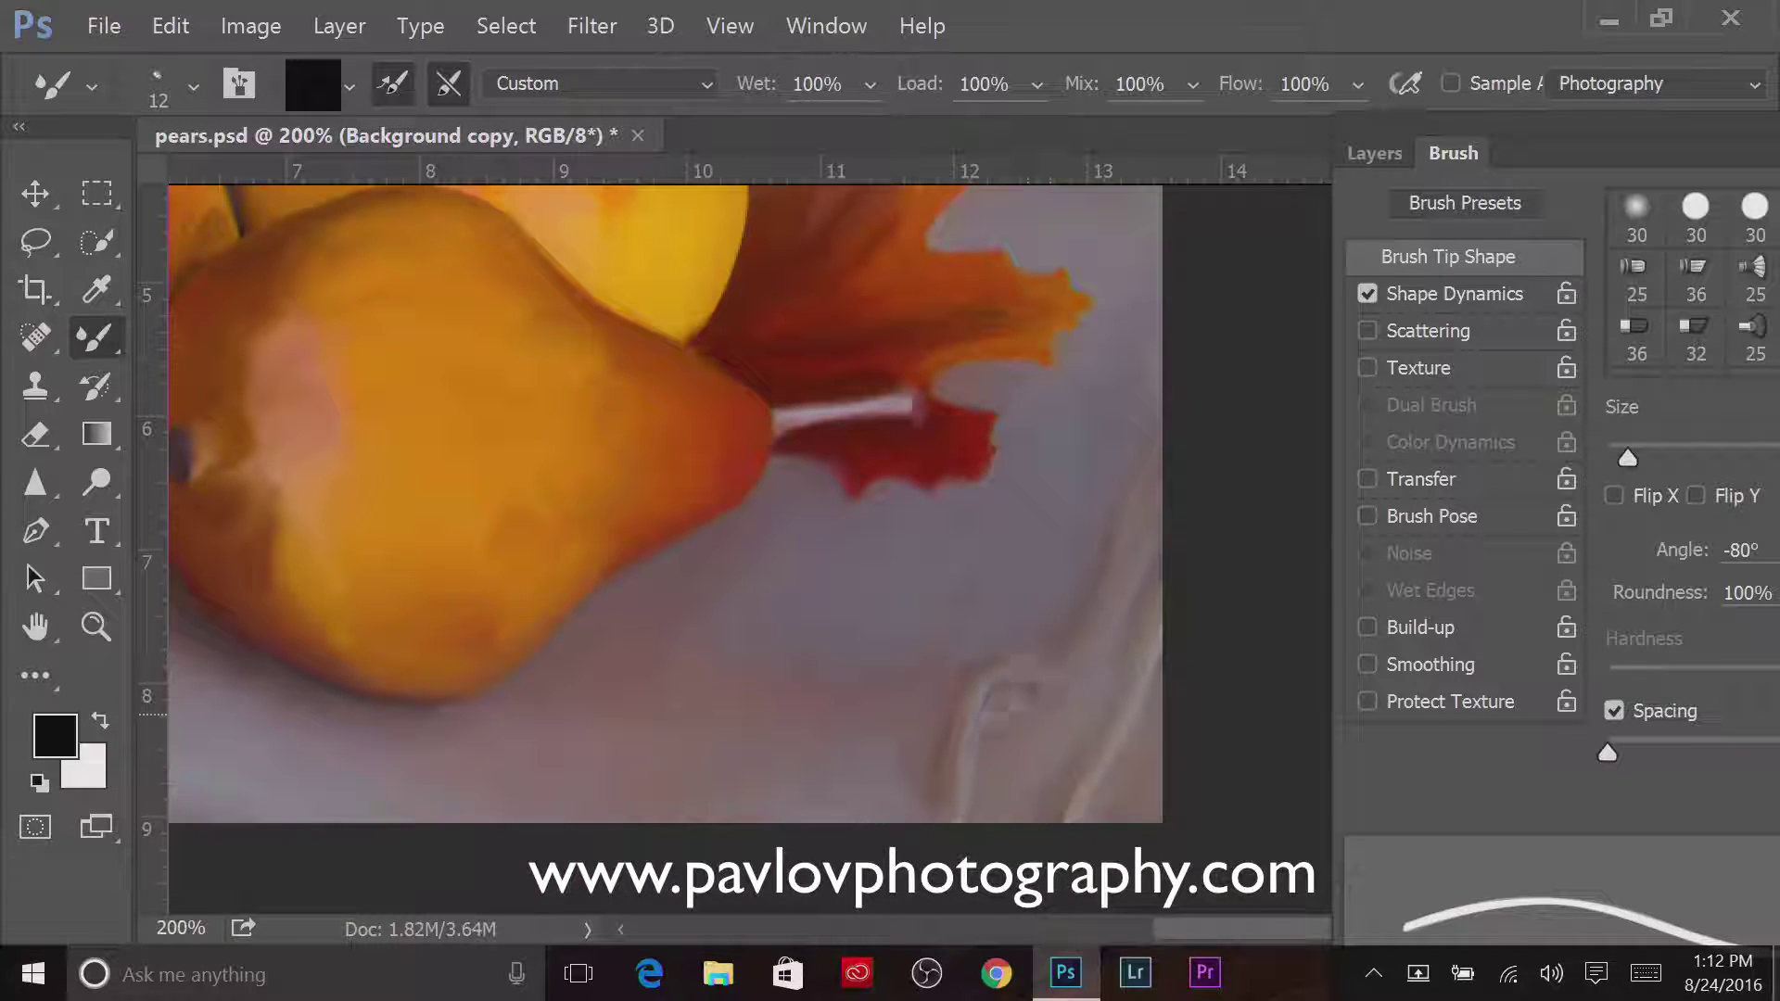
drag(992, 702, 1089, 660)
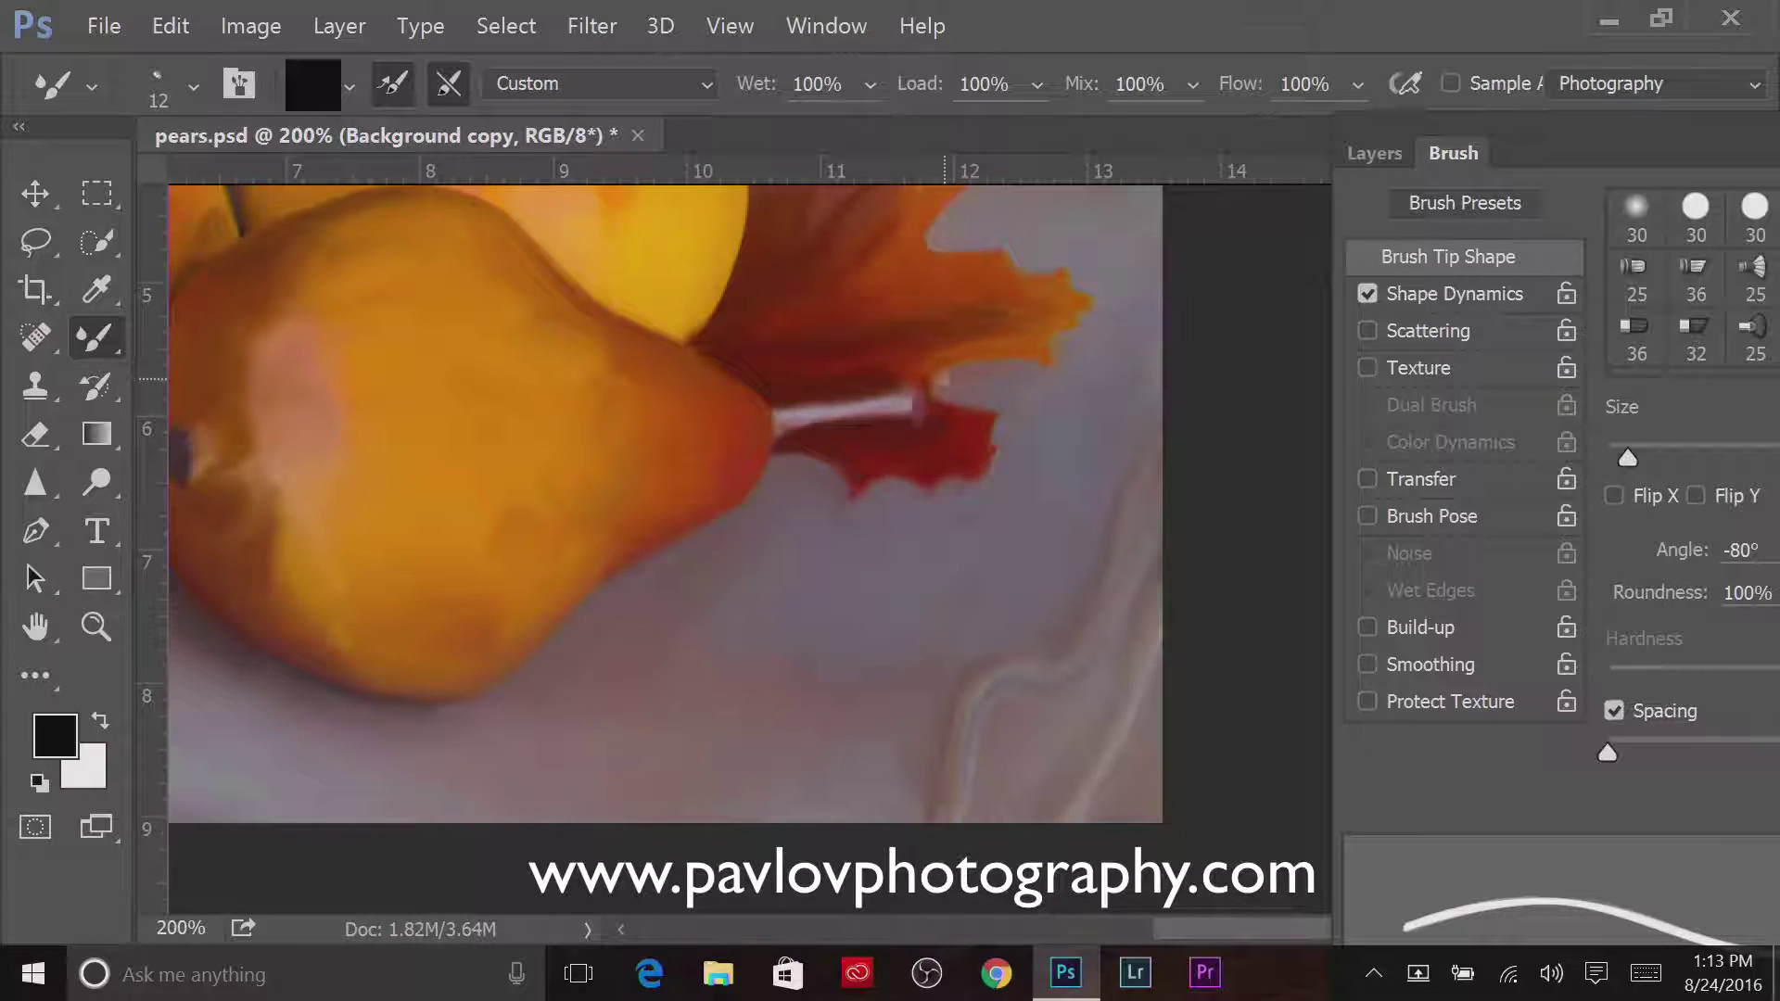
double_click(95, 626)
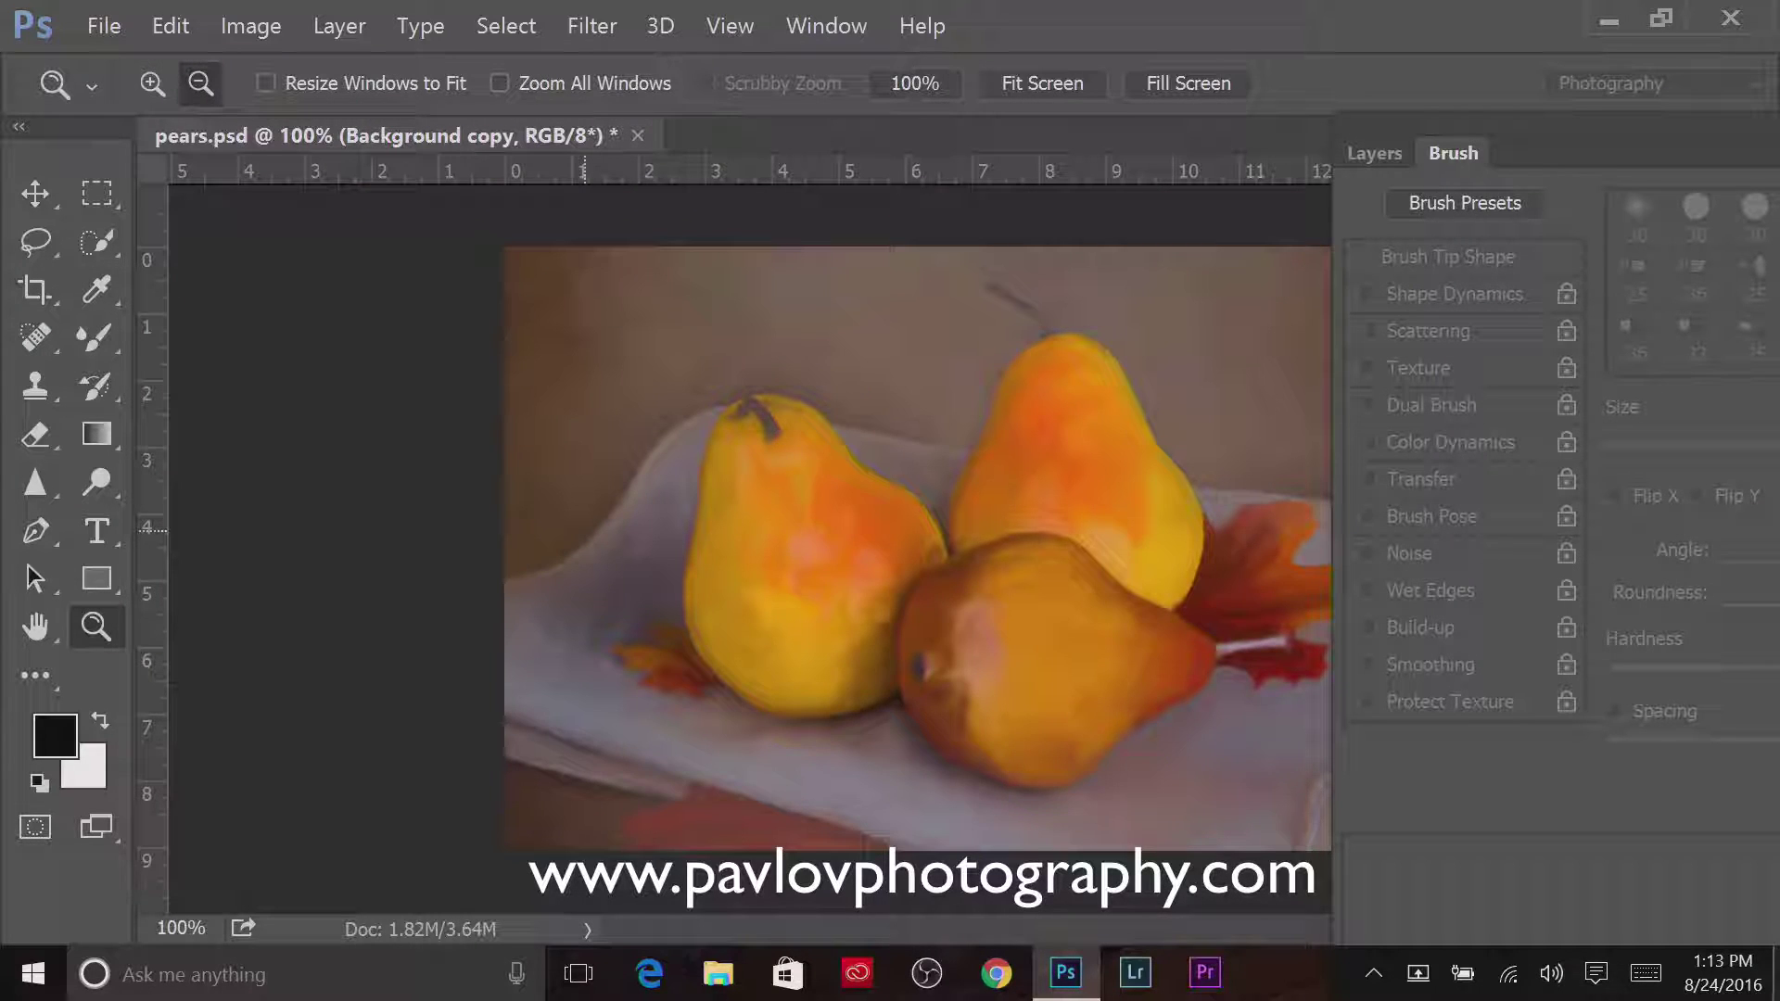
Zoom to 300%, paint over the front pear's dark blossom spot, and return to 100% view
click(152, 84)
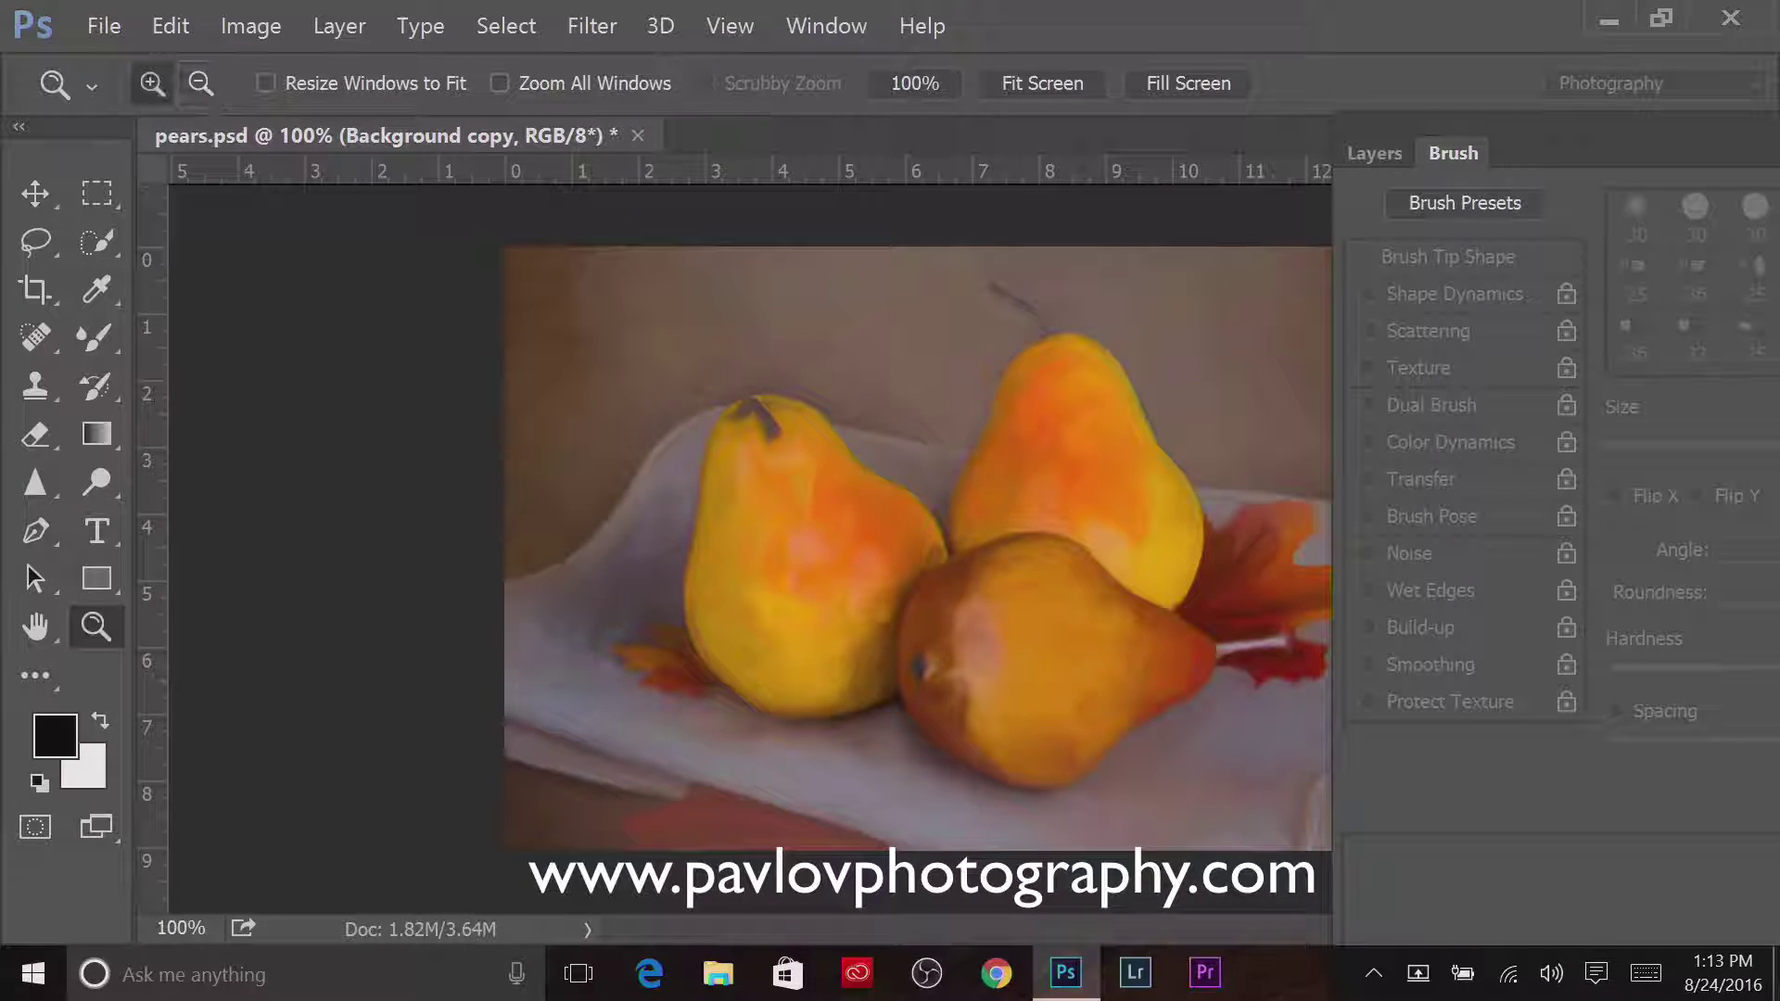
click(753, 431)
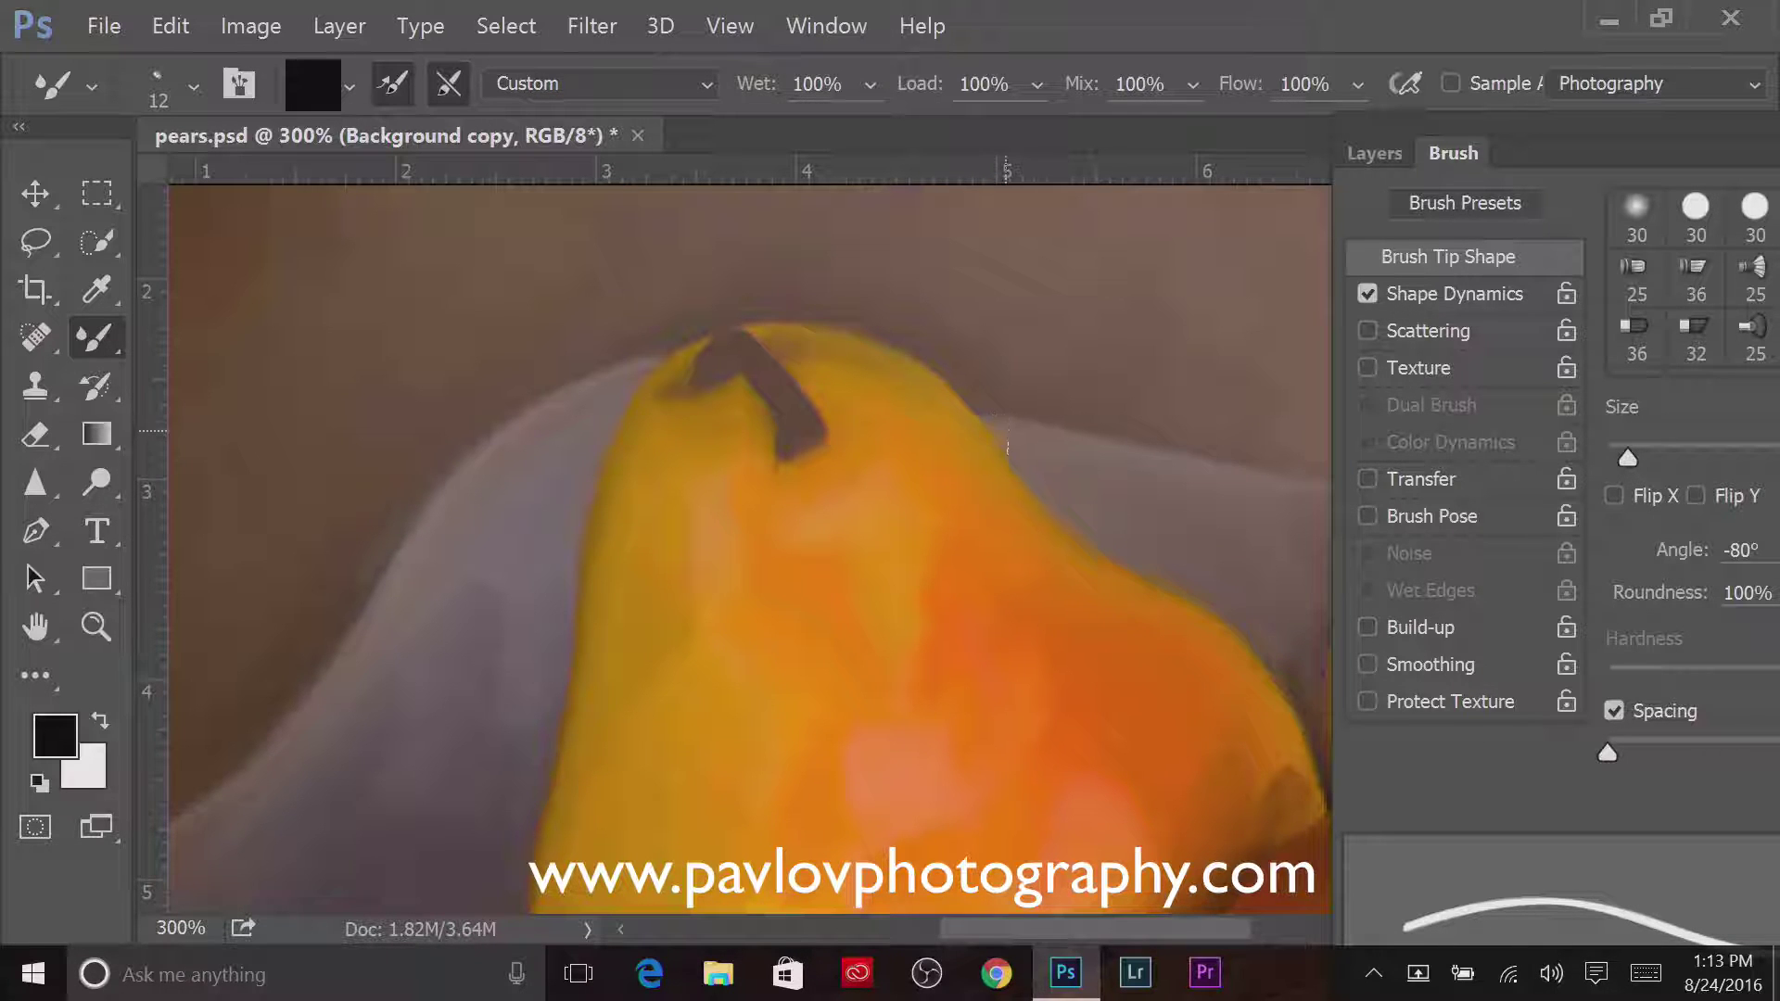
drag(1112, 547, 584, 547)
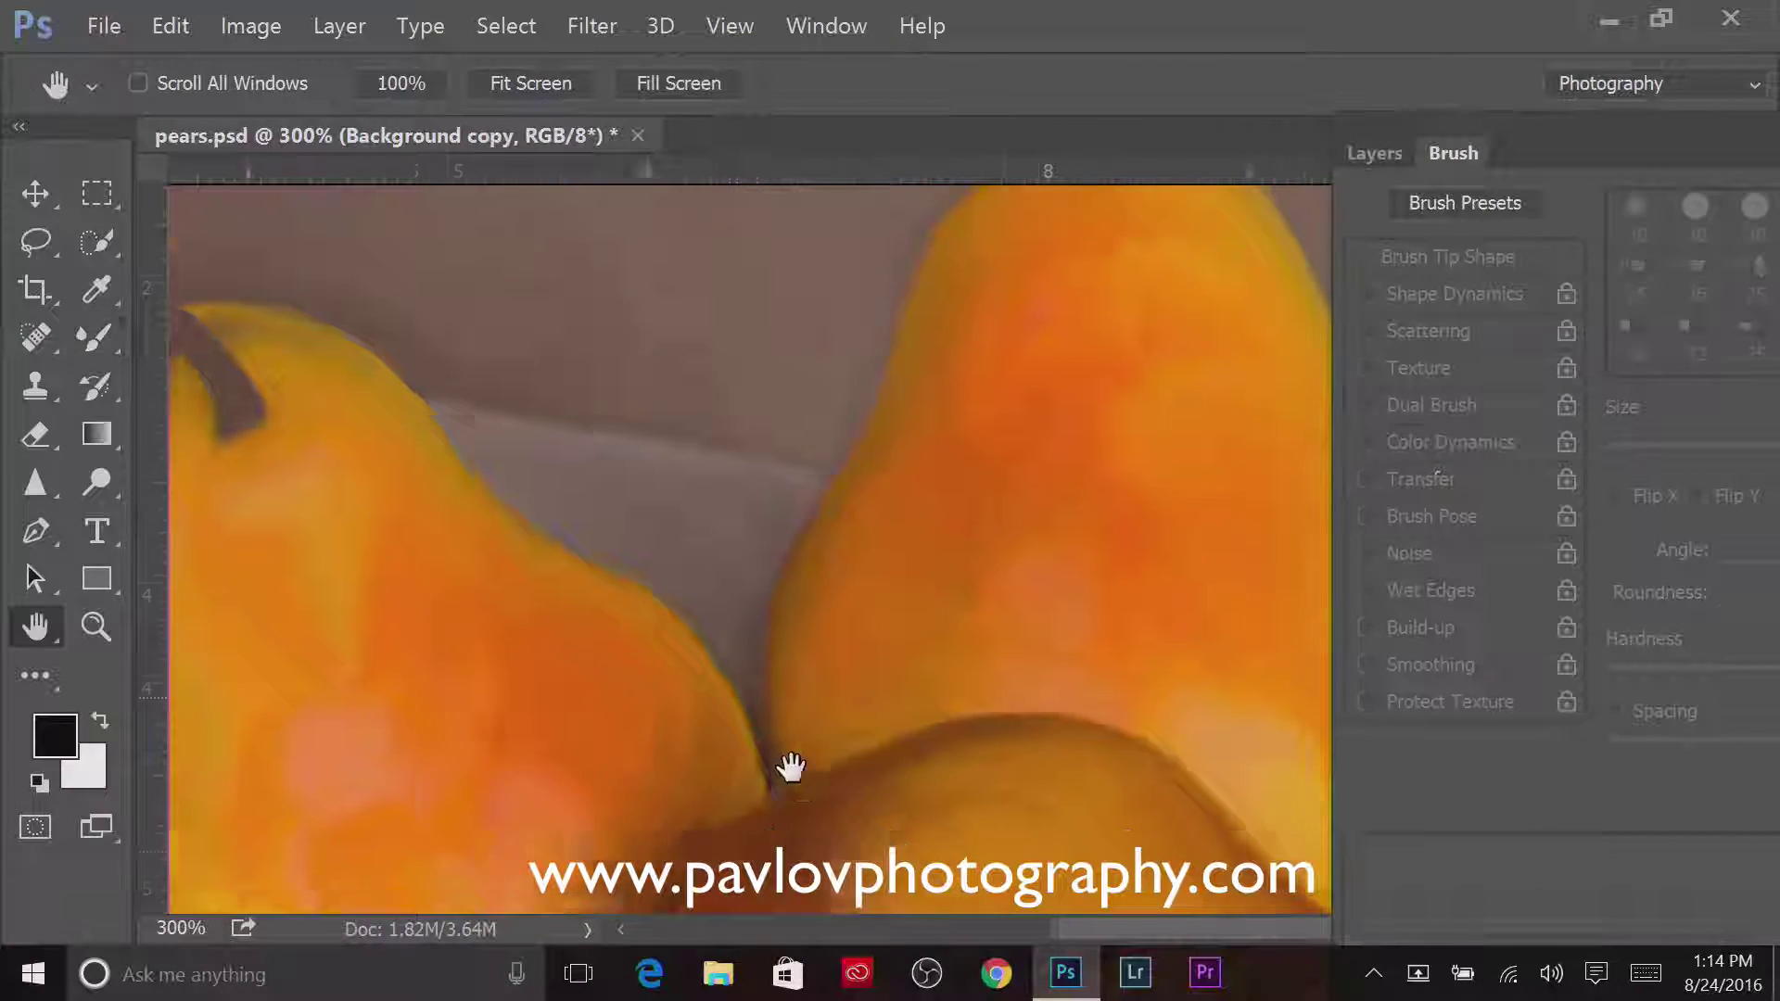
drag(786, 763, 658, 427)
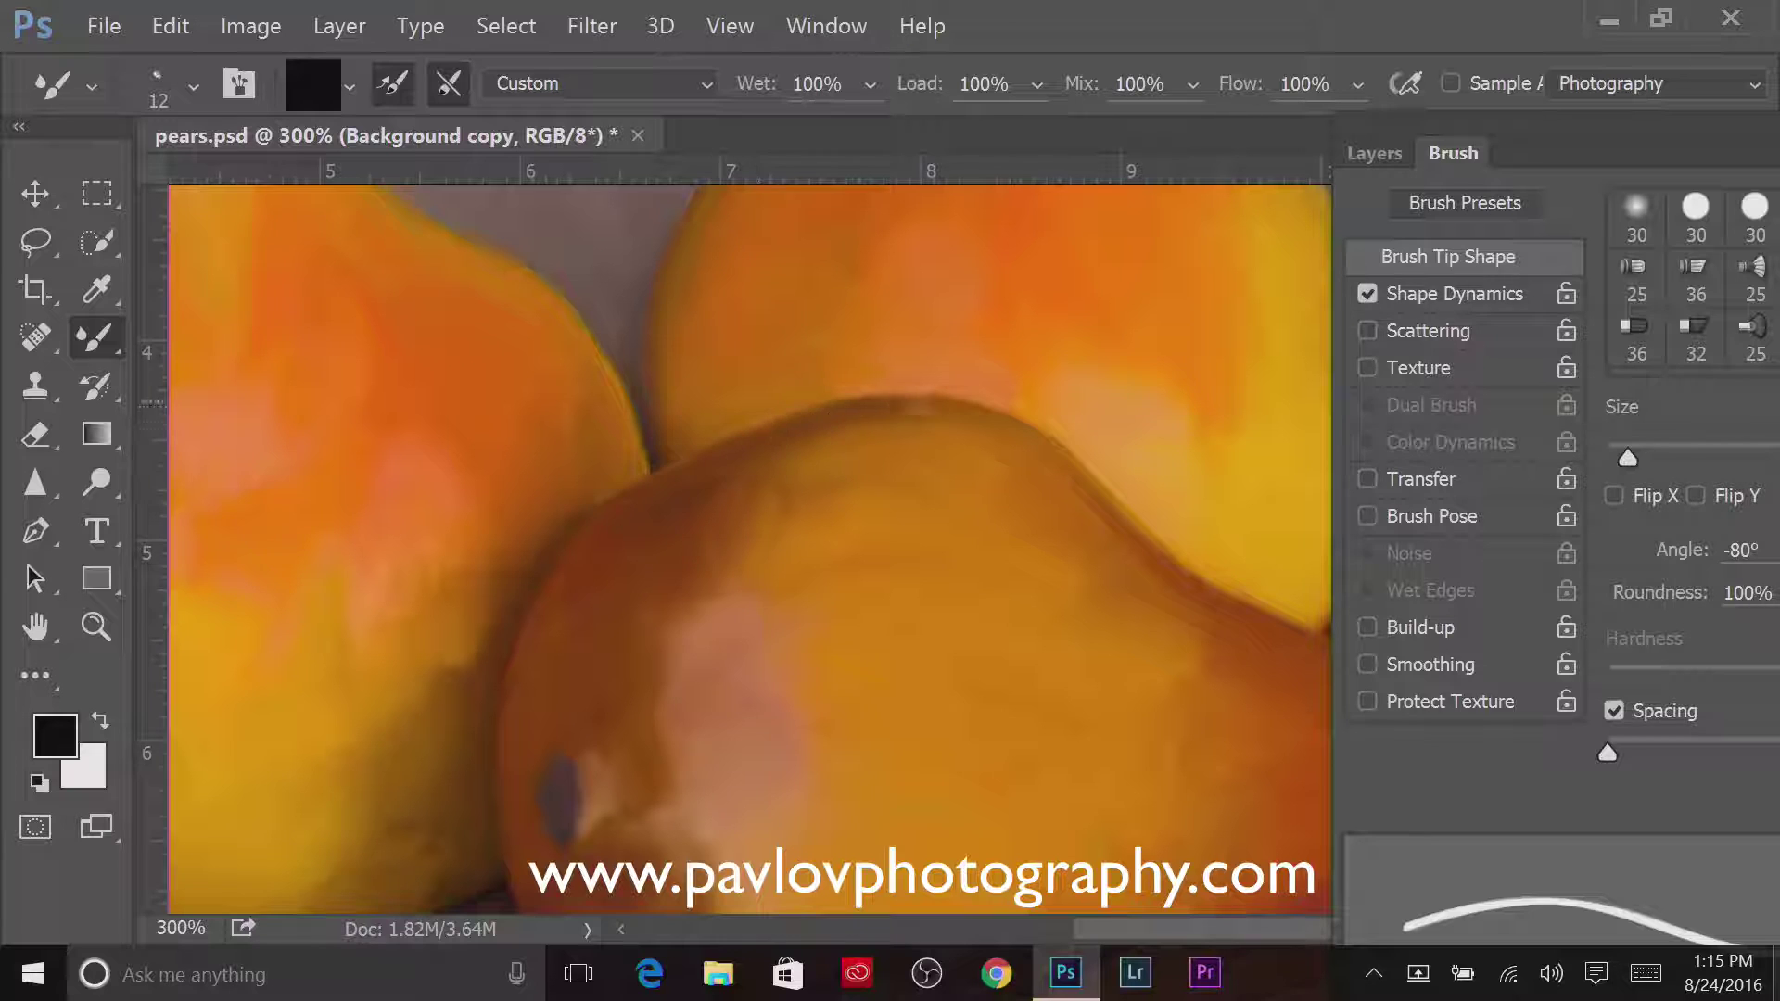
drag(503, 911, 470, 613)
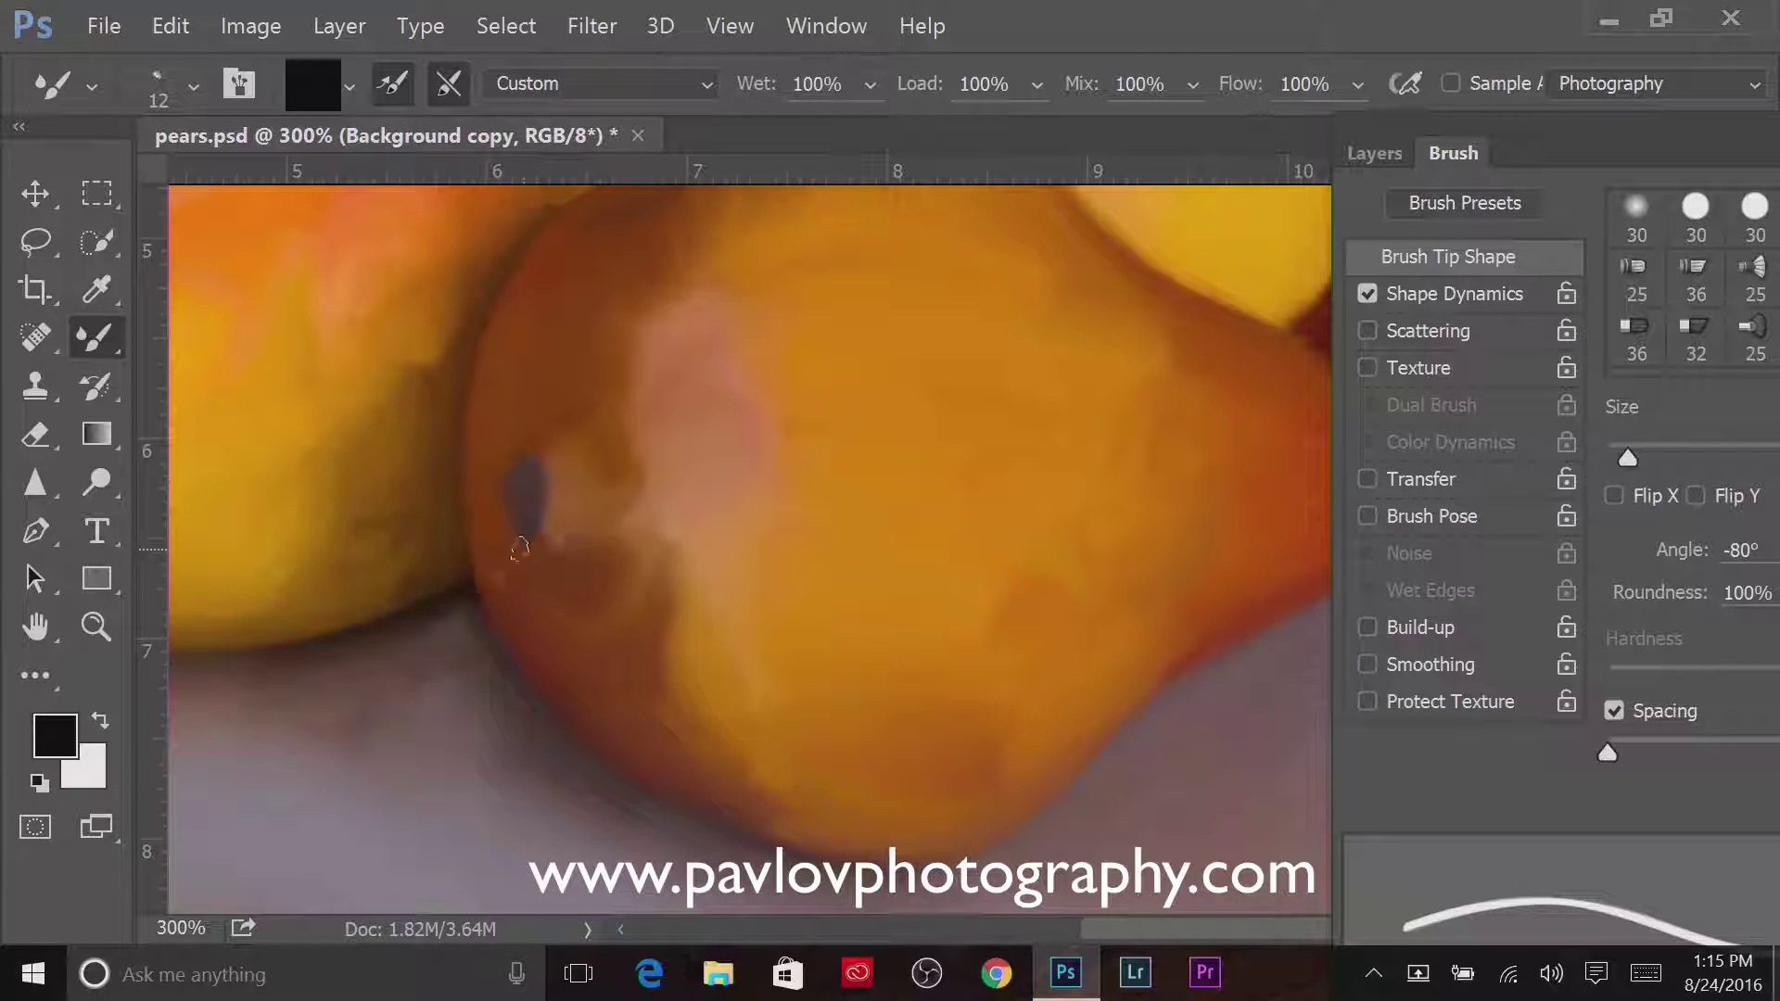
drag(534, 487, 549, 545)
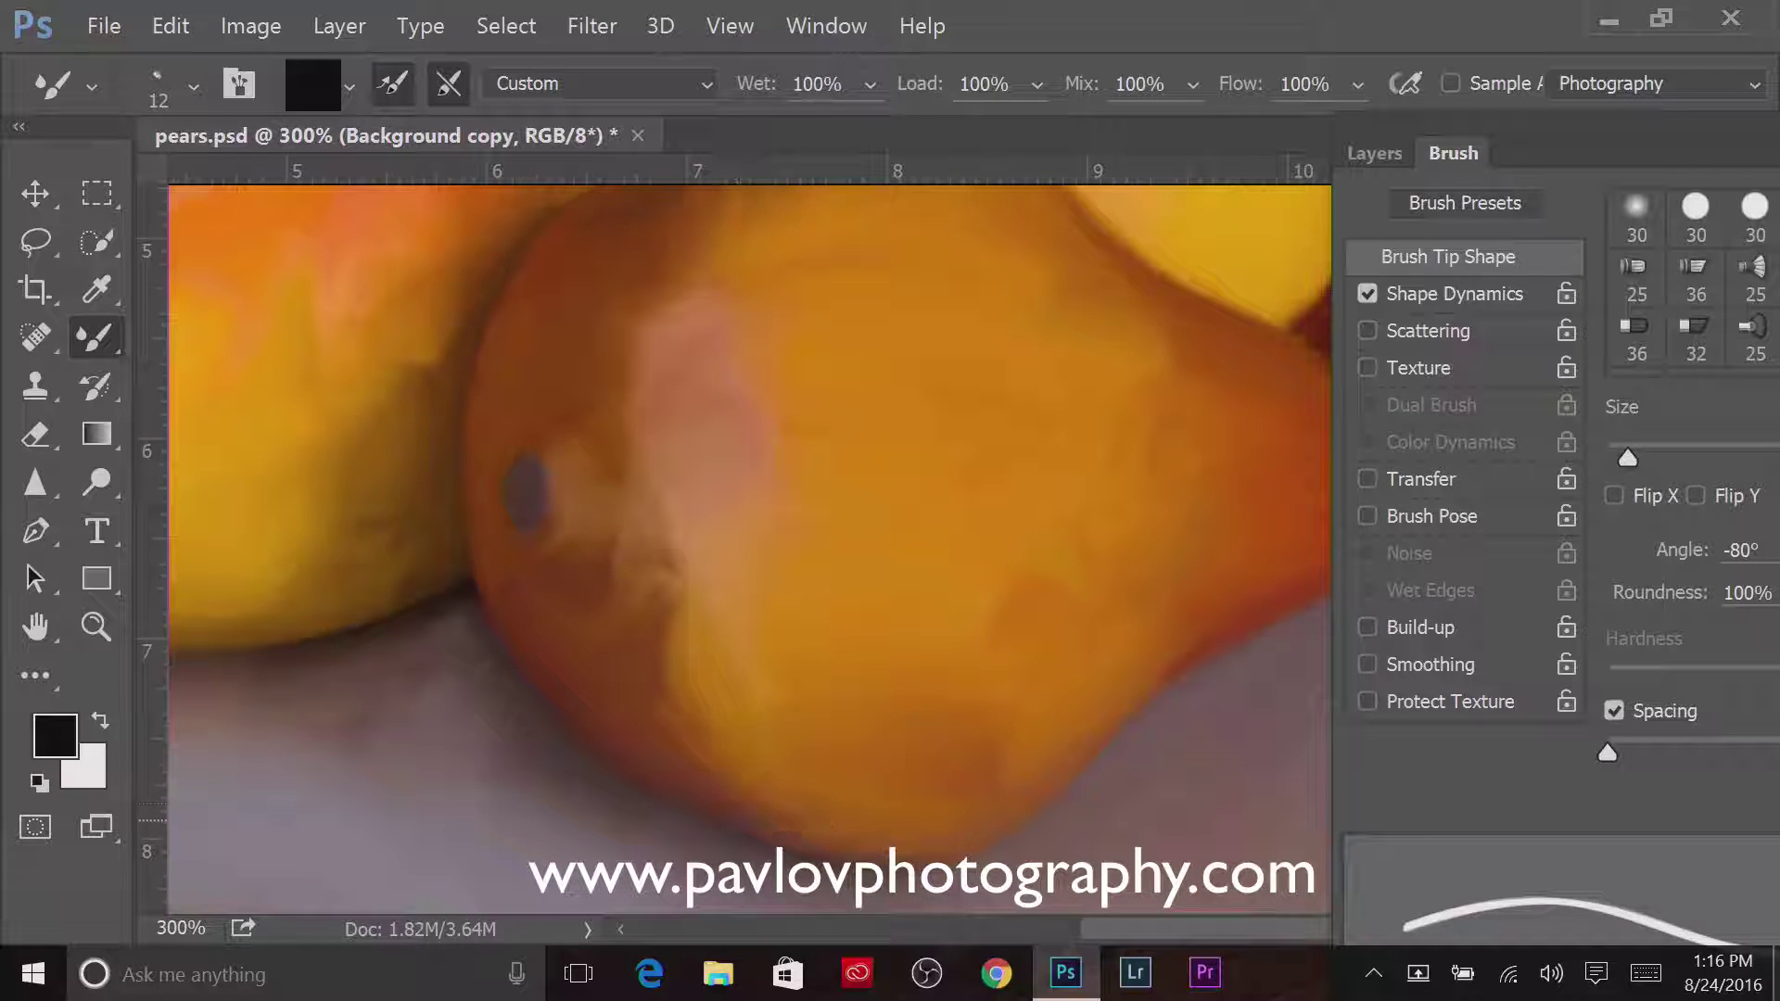
mouse_move(1239, 347)
mouse_down()
mouse_move(512, 461)
mouse_move(510, 408)
mouse_up()
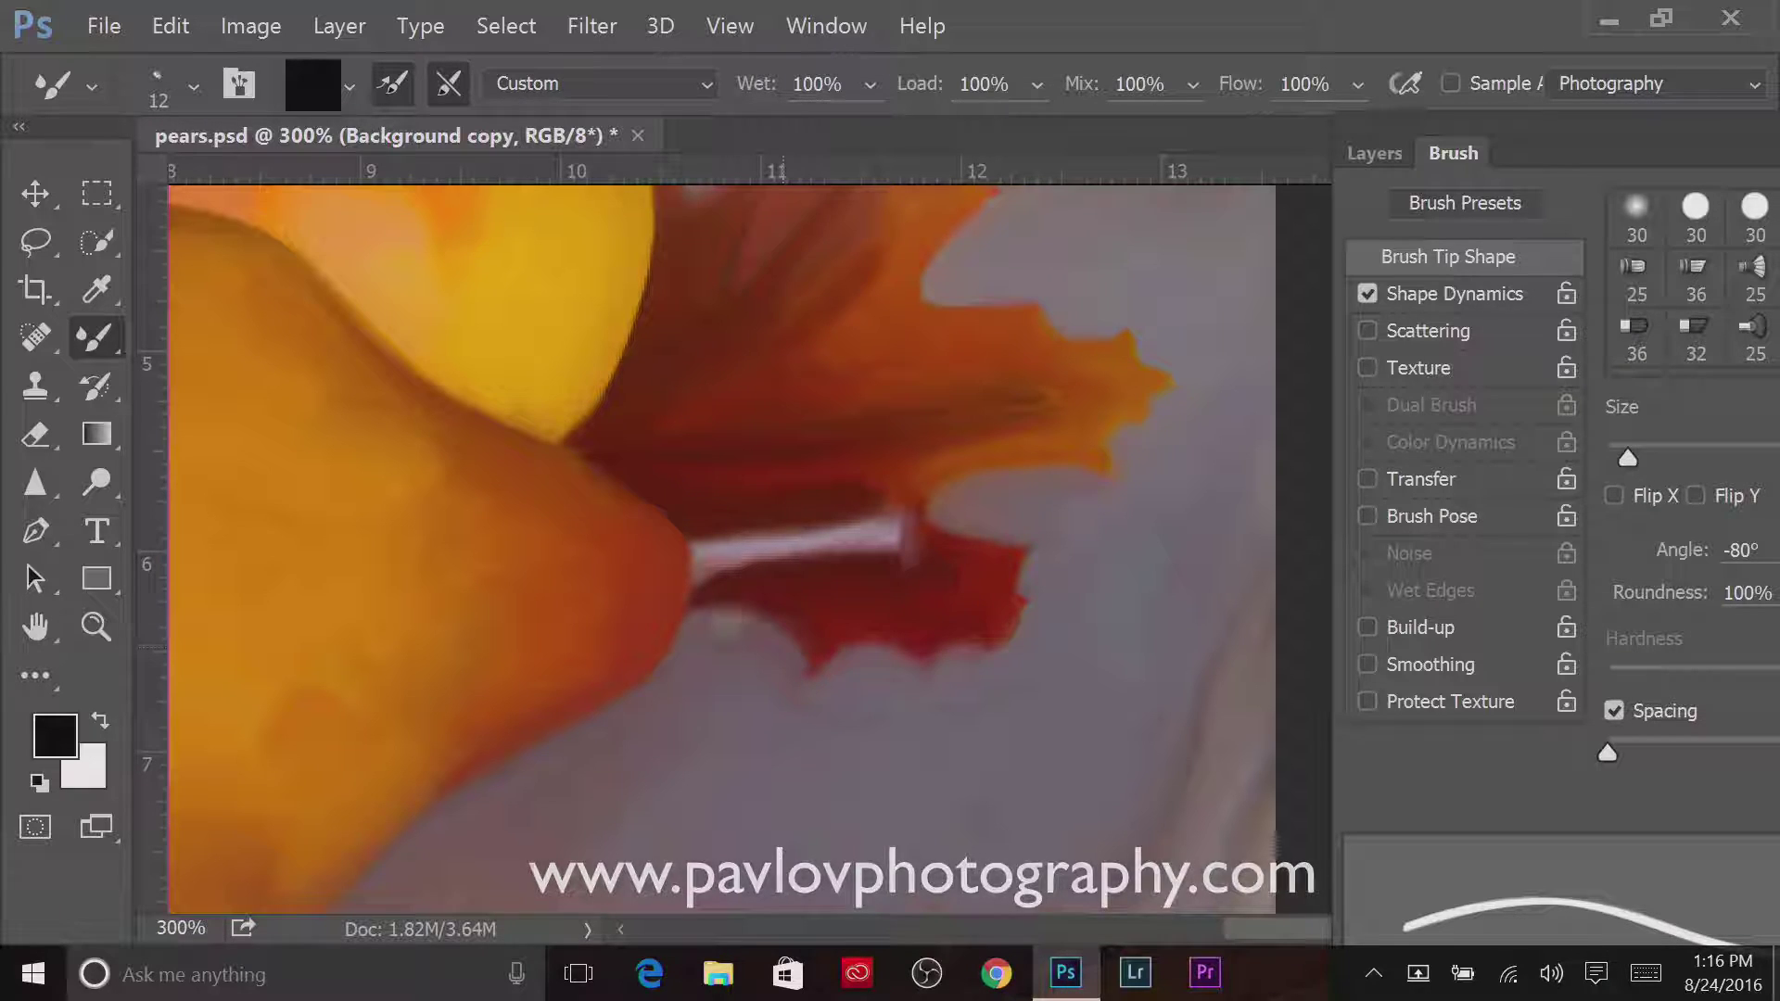
key(z)
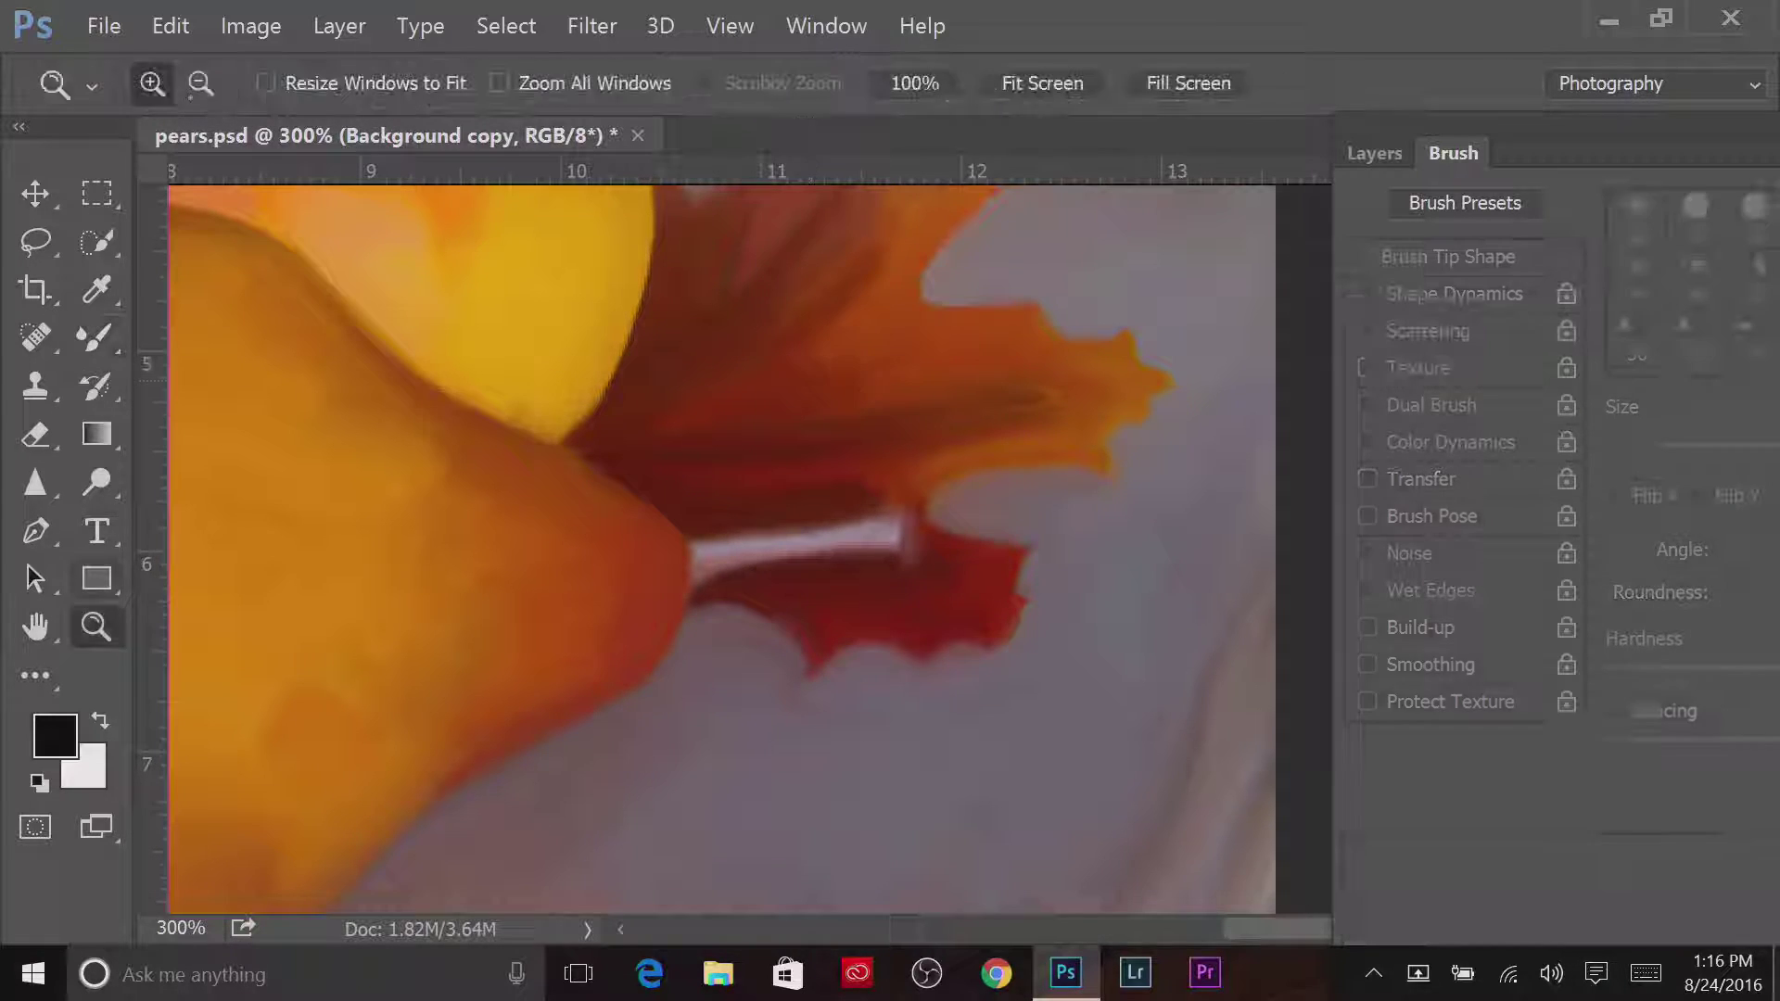
key(ctrl+1)
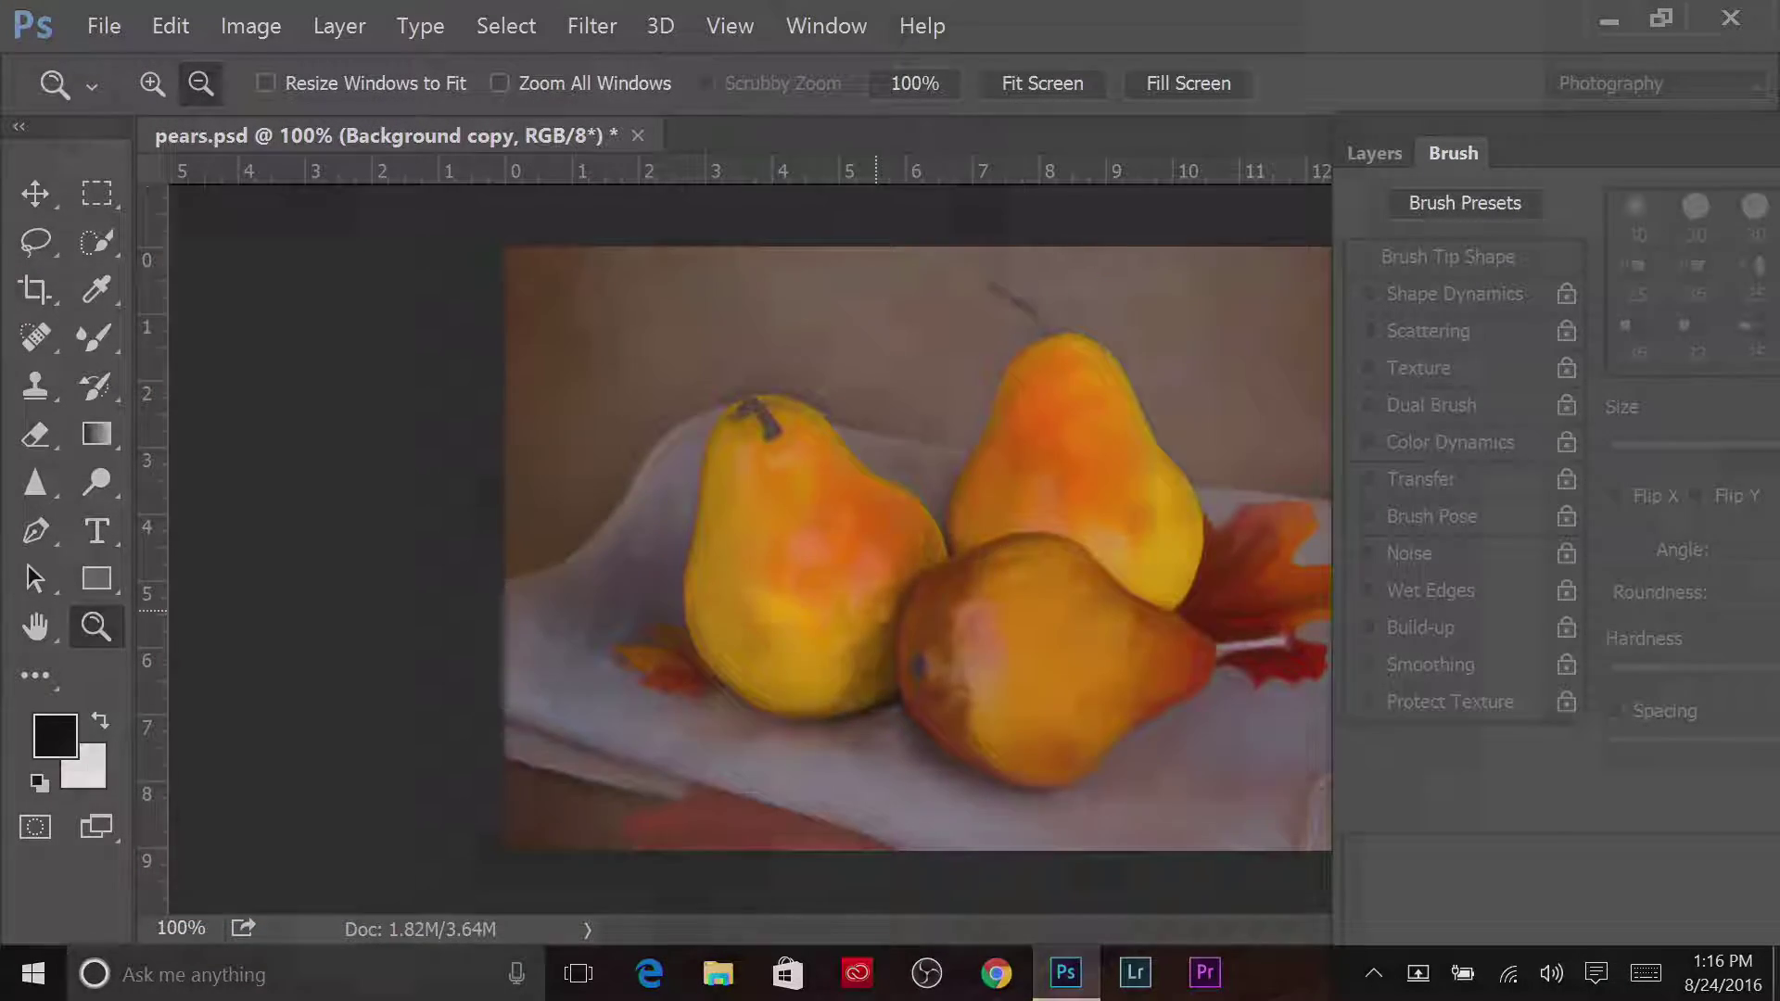